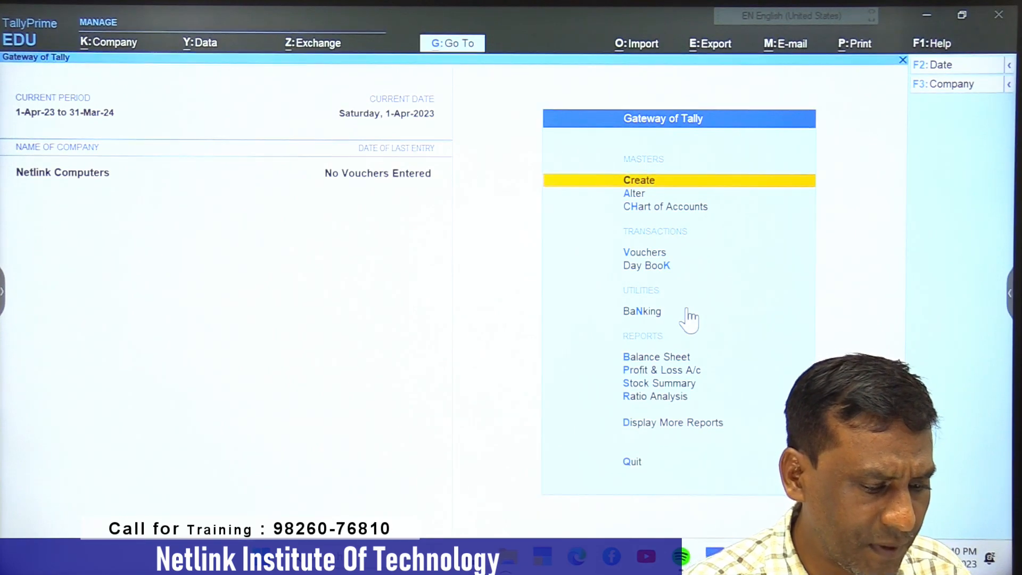
left_click(714, 311)
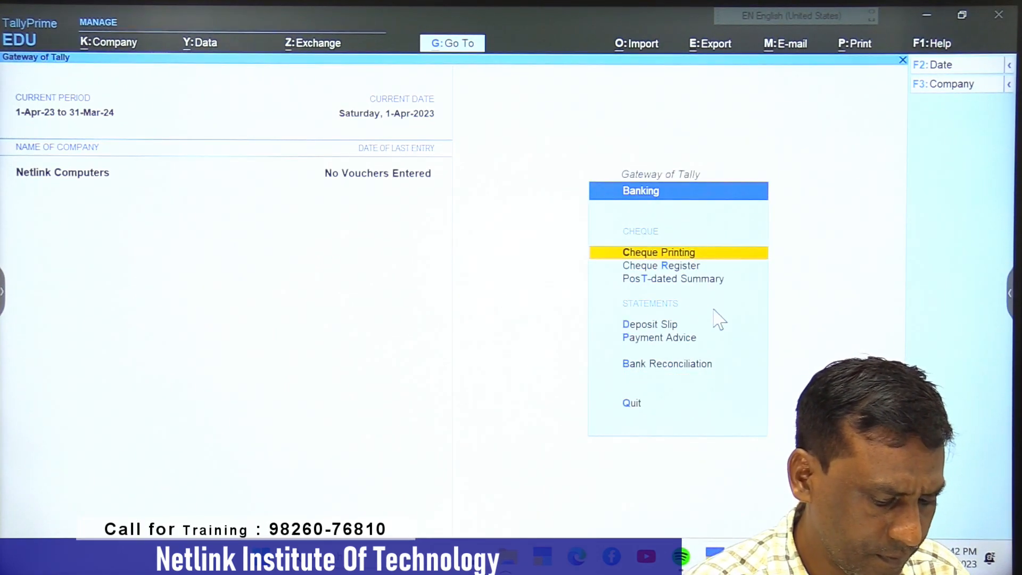
key("Escape")
key("Escape")
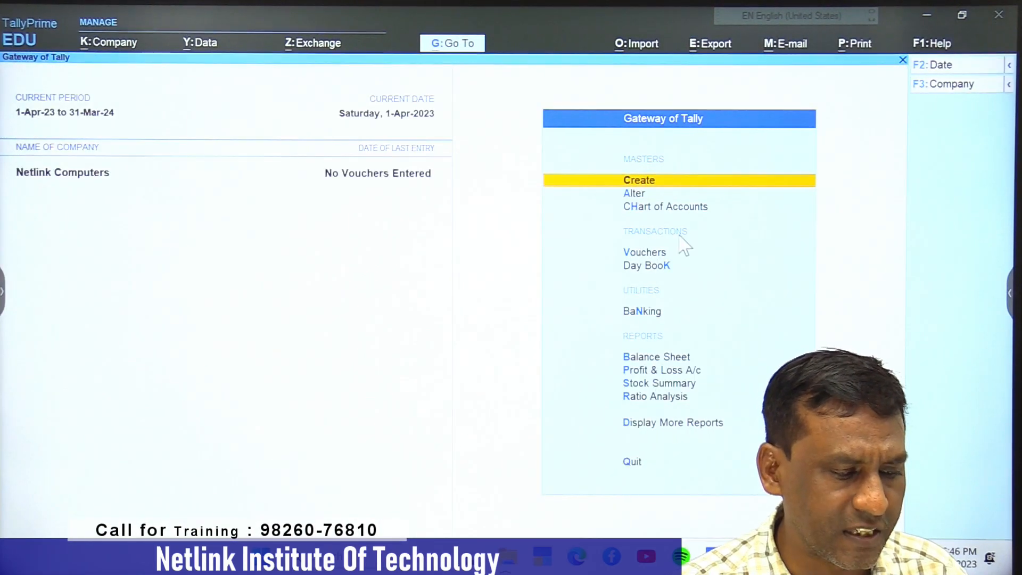
Shut the open company Netlink Computers
left_click(104, 42)
left_click(127, 126)
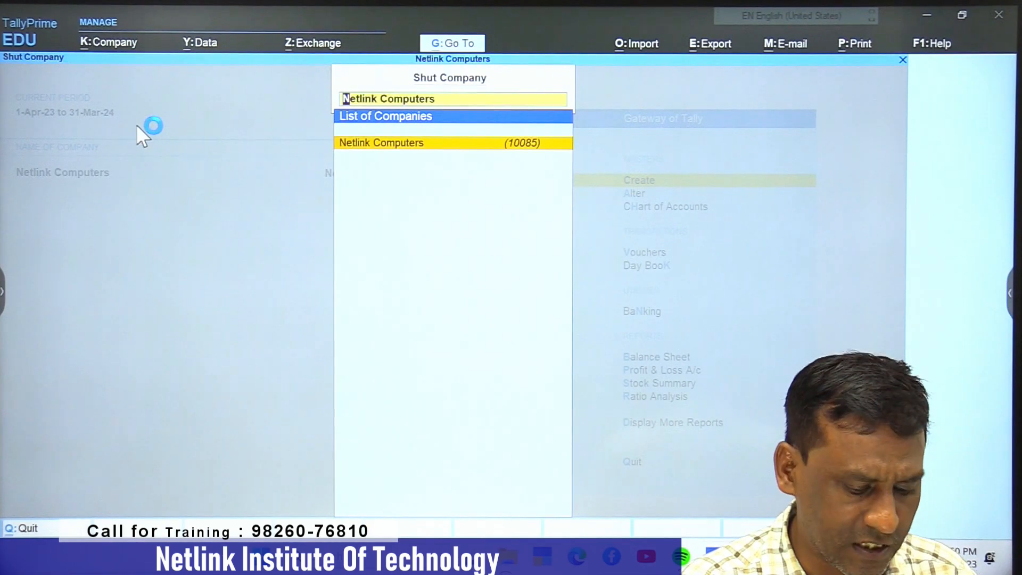
key("Return")
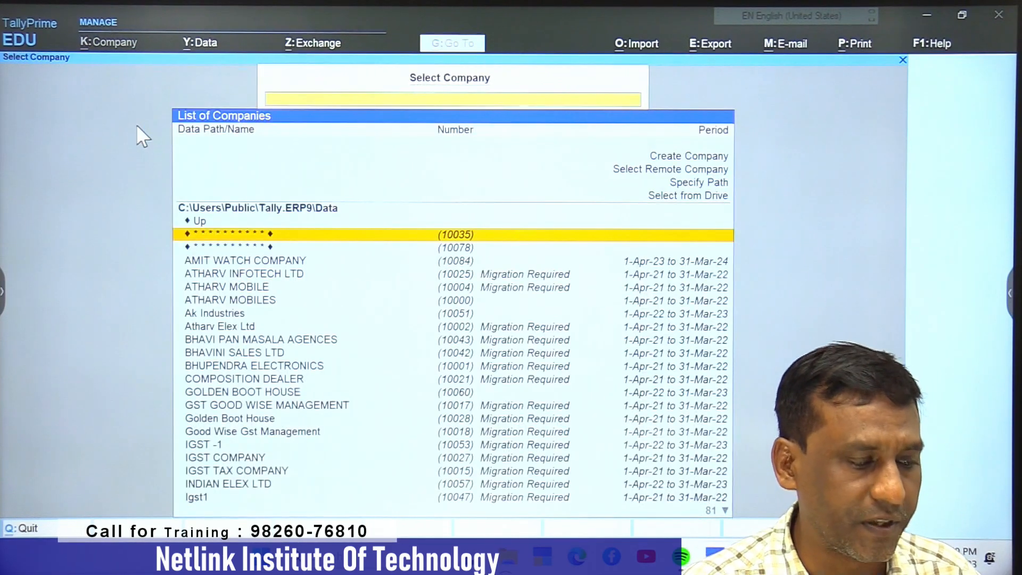
Start a new company named Jaydeep Agencies, set its state to Madhya Pradesh and enter its pincode
left_click(662, 160)
type("Jaydeep Agencies")
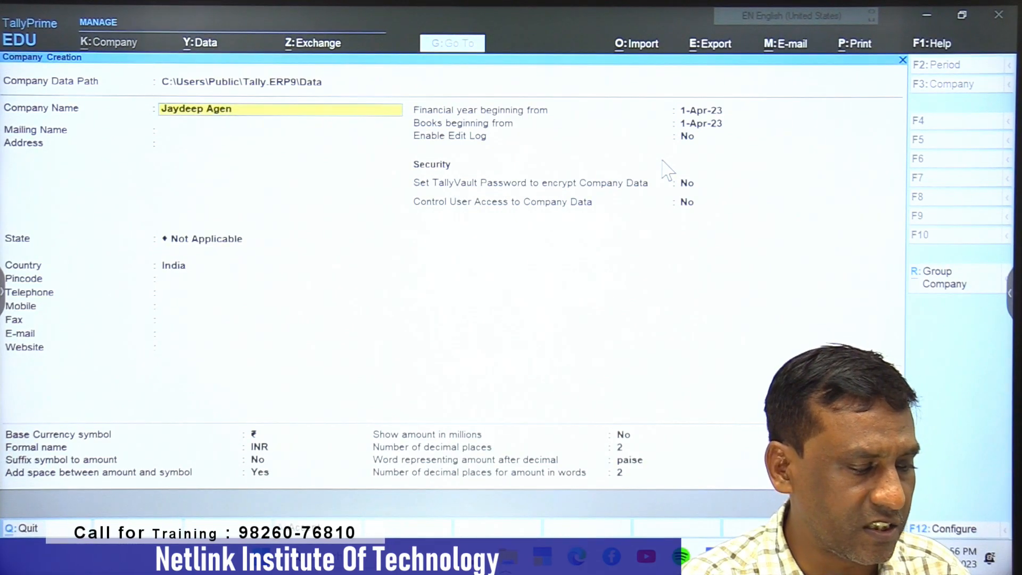
key("Return")
key("Return")
key("Return")
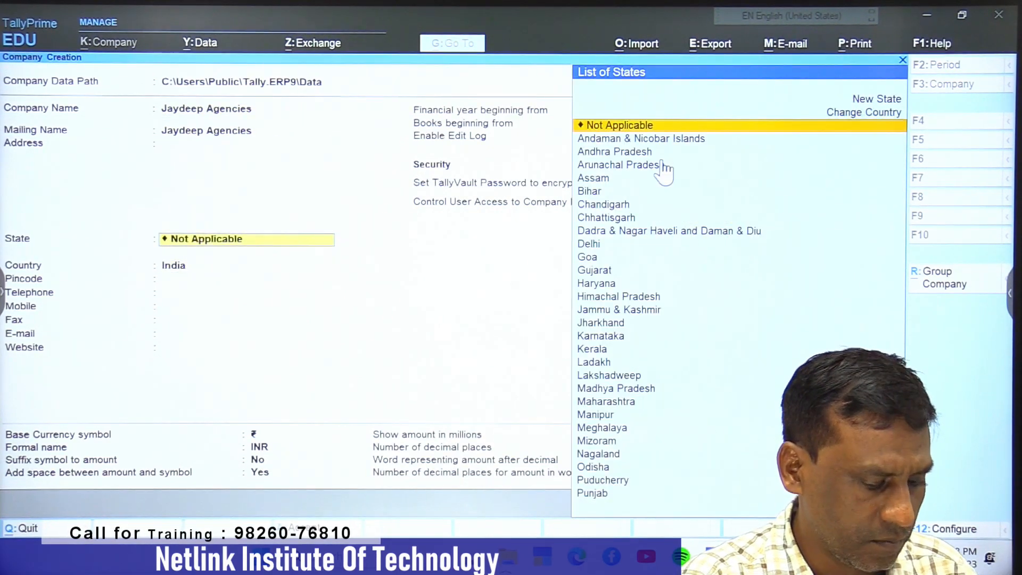
type("m")
key("Return")
type("450001")
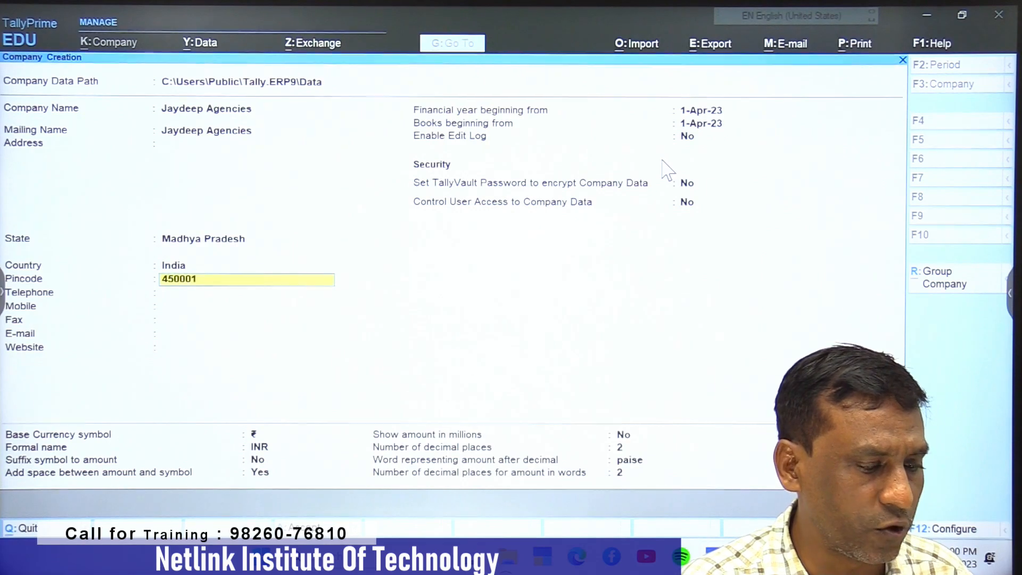
Keep the default contact, financial year, security and currency settings, and save the new company
key("Return")
key("Return")
key("Return")
key("Return")
key("Return")
key("Return")
key("Return")
key("Return")
key("Return")
key("Return")
key("Return")
key("Return")
key("Return")
key("Return")
key("Return")
key("Return")
key("Return")
key("Return")
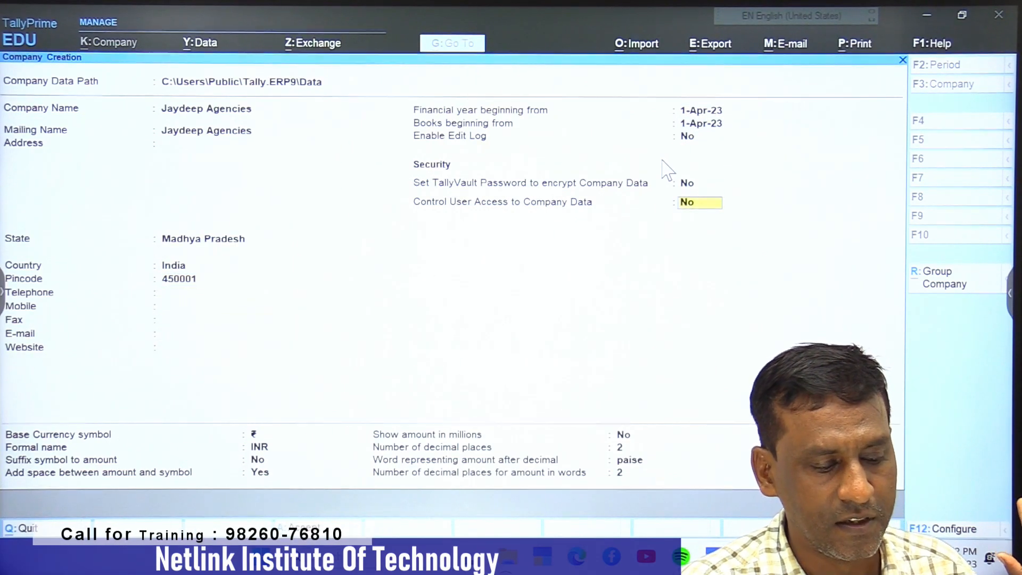
key("Return")
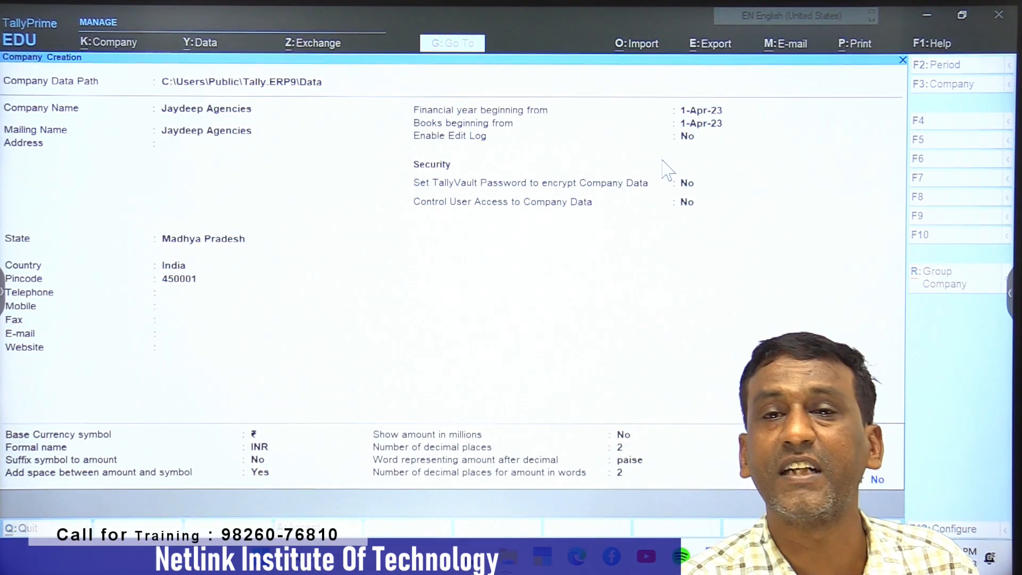
key("Return")
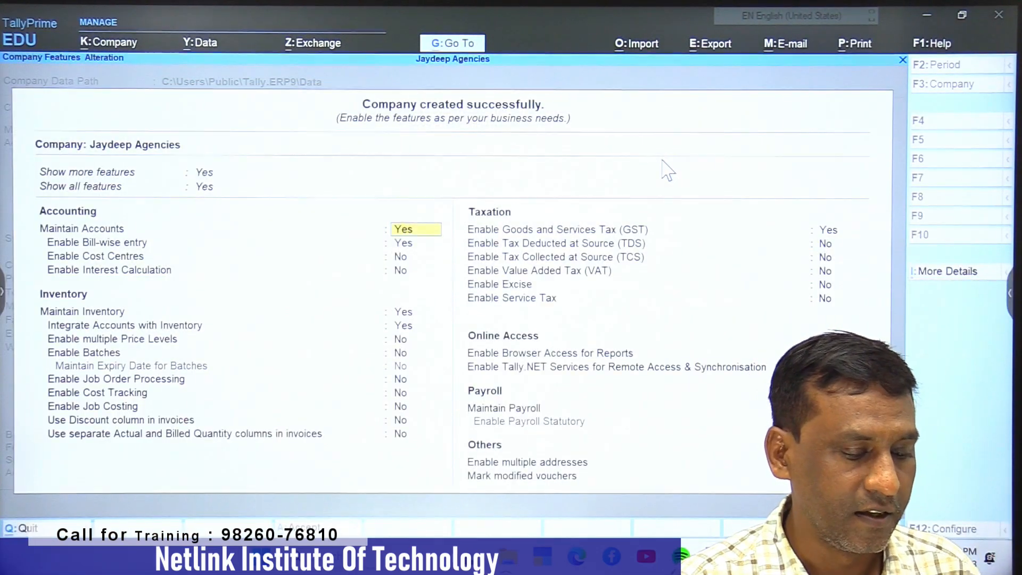
Keep GST enabled for the company and accept the GST details with Regular registration, Monthly GSTR1 and default e-Way Bill settings
left_click(828, 232)
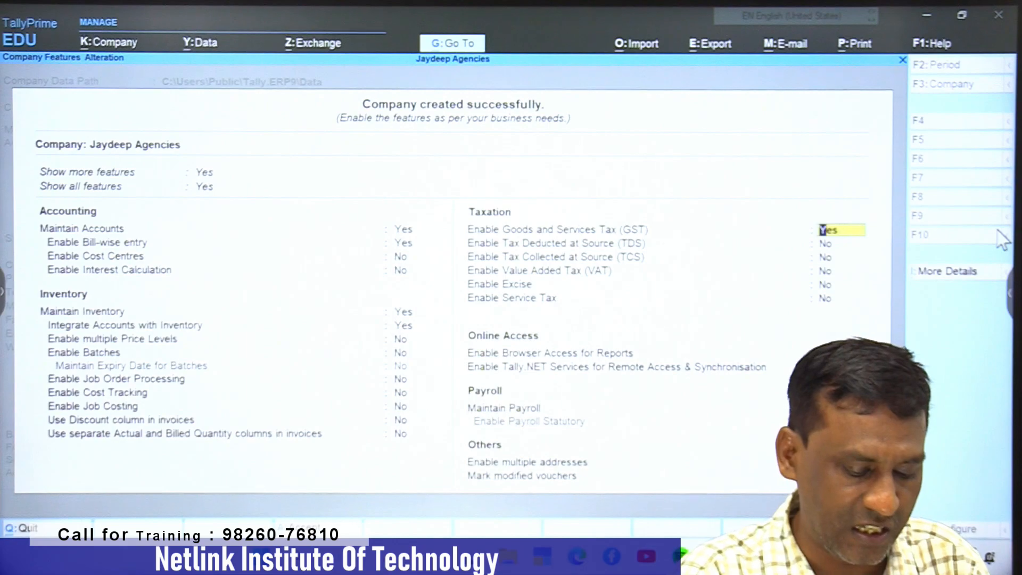
key("Return")
key("Return")
key("Return")
key("Return")
key("Return")
key("Return")
key("Return")
key("Return")
key("Return")
key("Return")
key("Return")
key("Return")
key("Return")
key("Return")
key("Return")
key("Return")
key("Return")
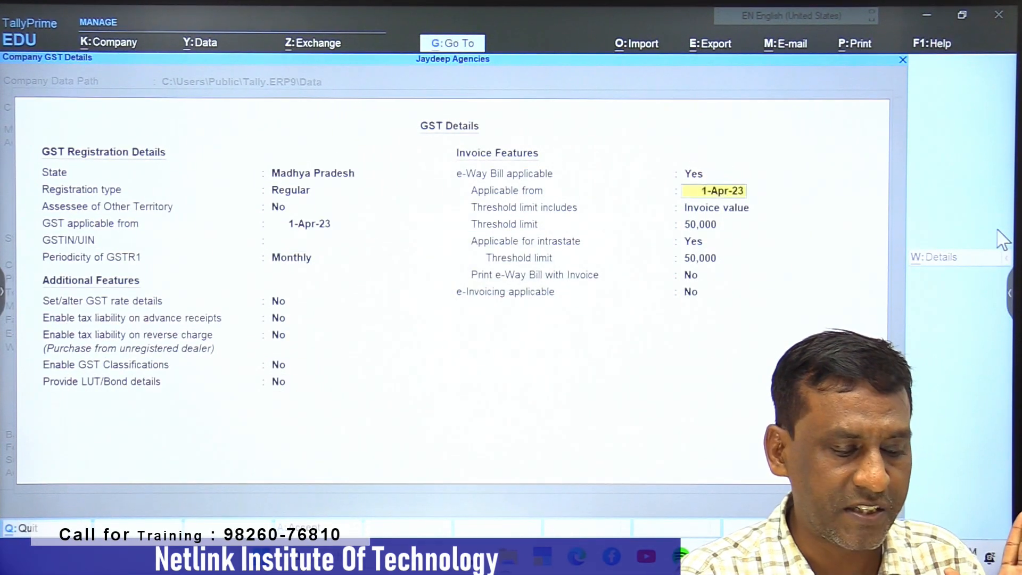
key("Return")
key("Return")
key("Return")
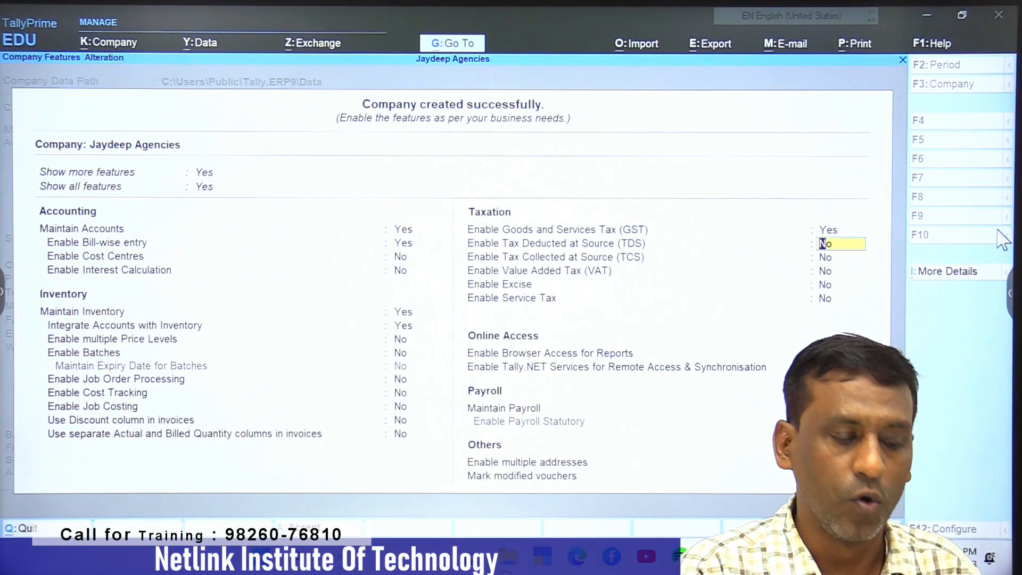
Leave TDS, TCS, VAT, excise and service tax set to No, and save the company features
key("Return")
key("Return")
key("Return")
key("Return")
key("Return")
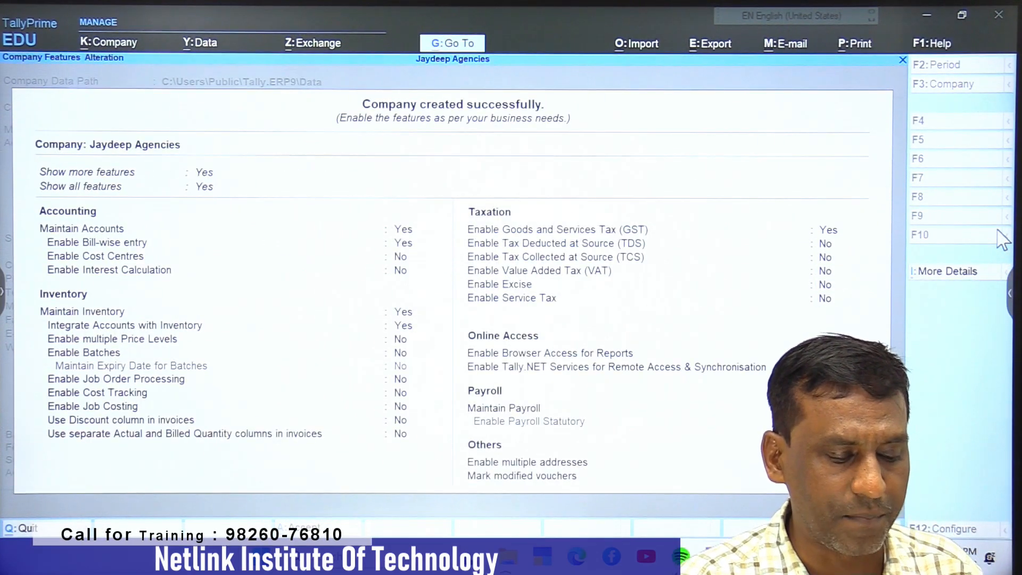
key("ctrl+a")
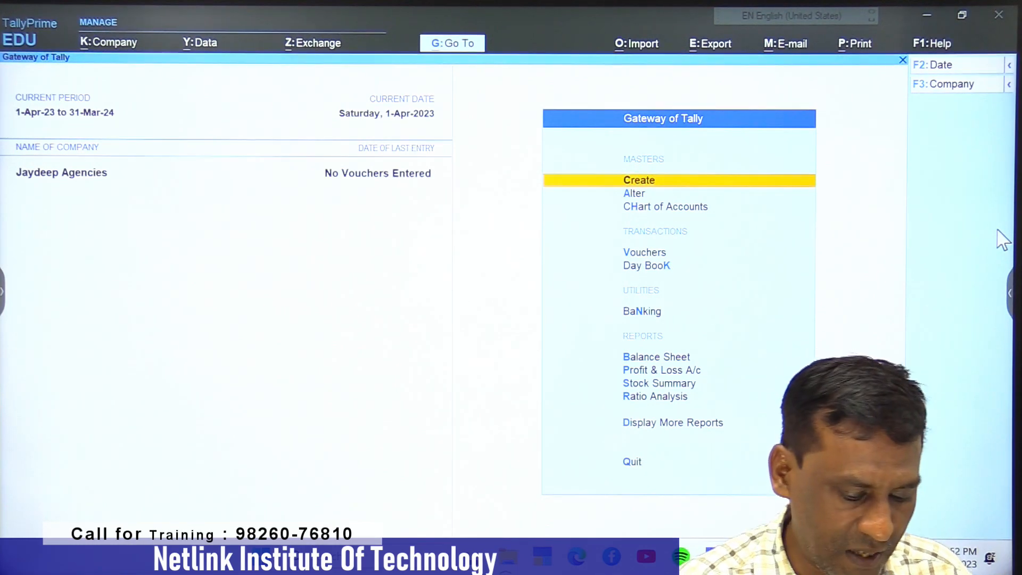
Open a new purchase voucher and leave the supplier invoice number blank
key("v")
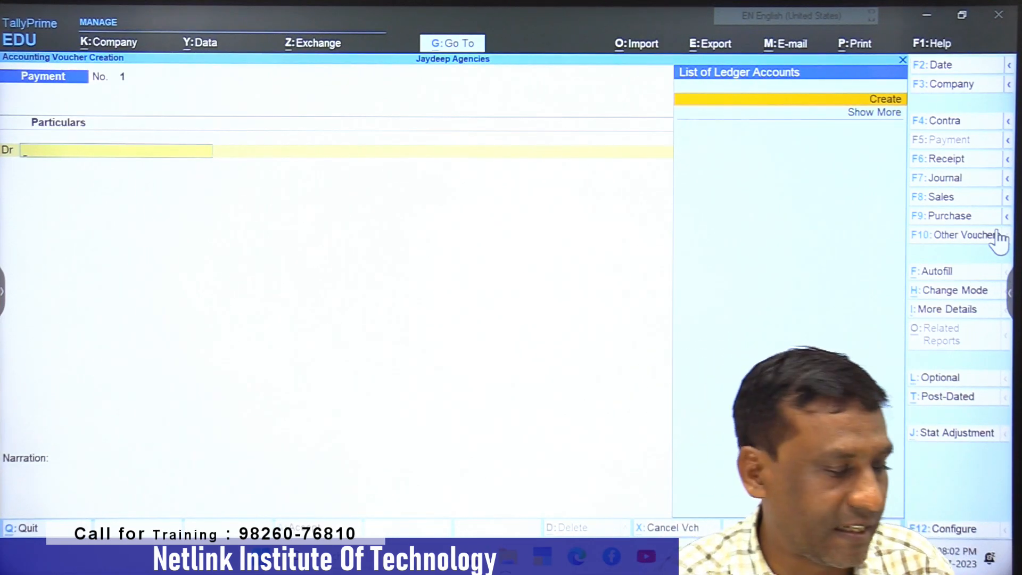
left_click(961, 216)
key("Return")
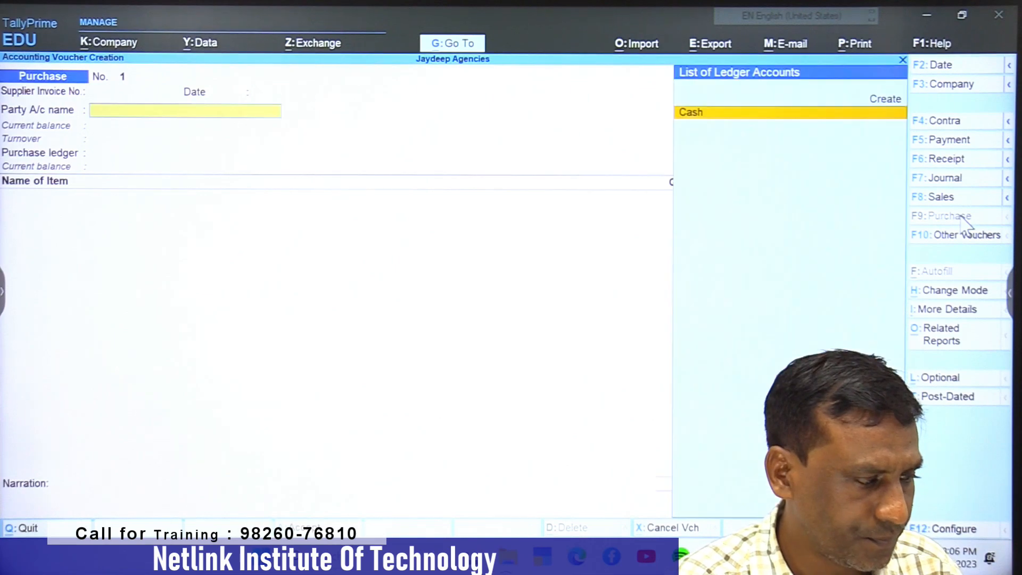
Start a new party ledger named Abc Sales Indore without an alias
key("alt+c")
type("Abc")
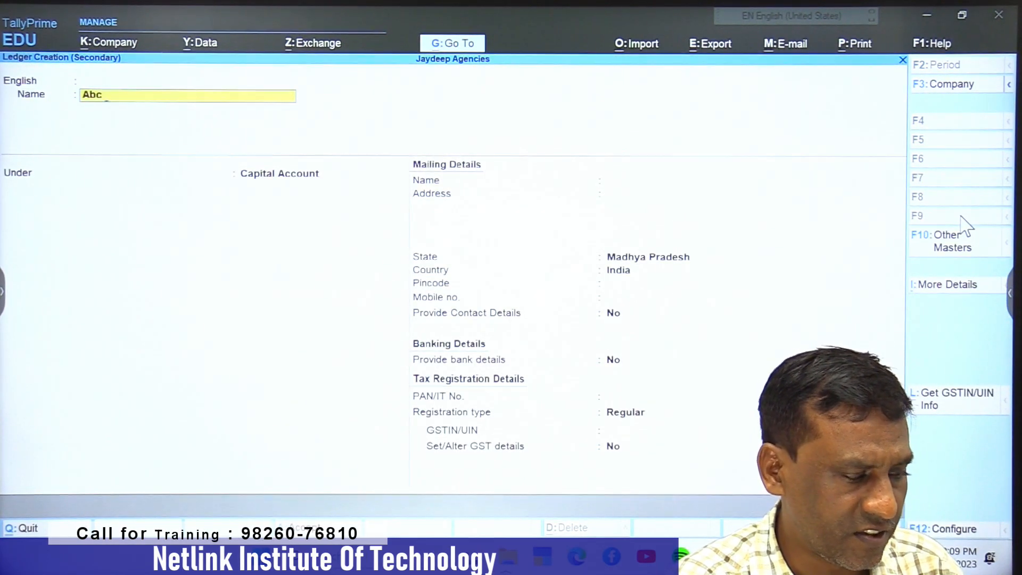
type("Sales Indo")
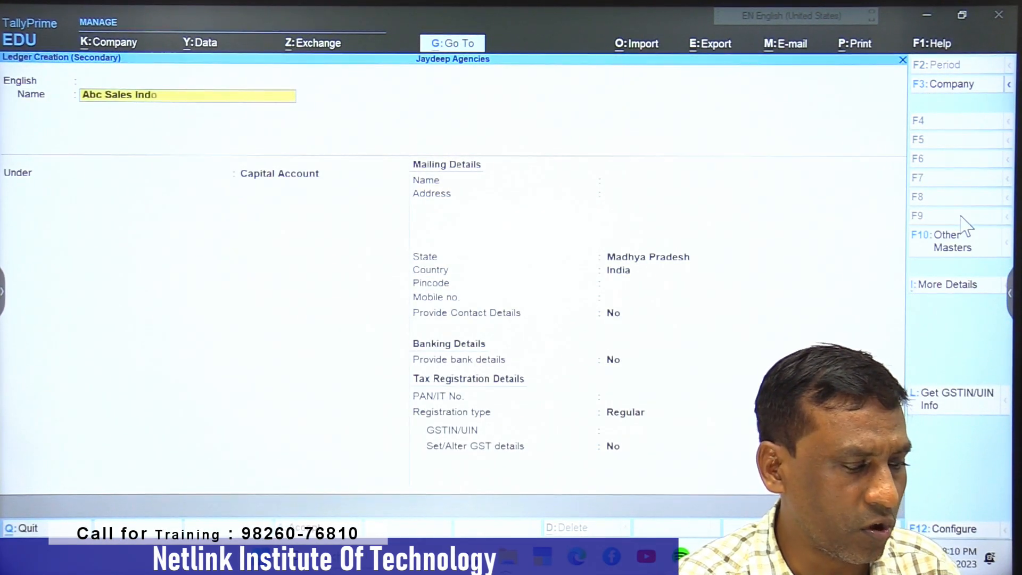
type("fre")
key("Return")
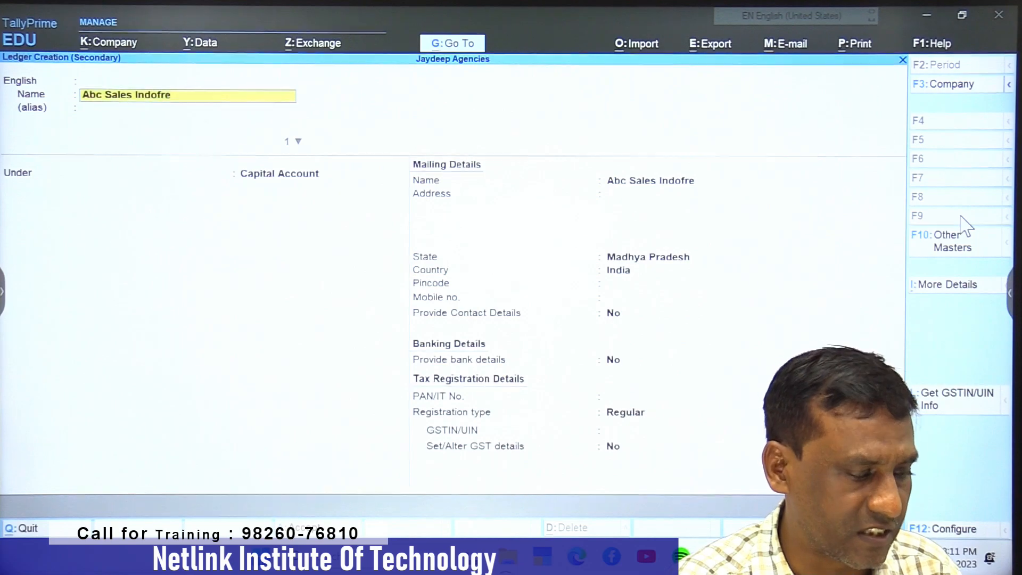
key("BackSpace")
type("Abc Sales Indore")
key("Return")
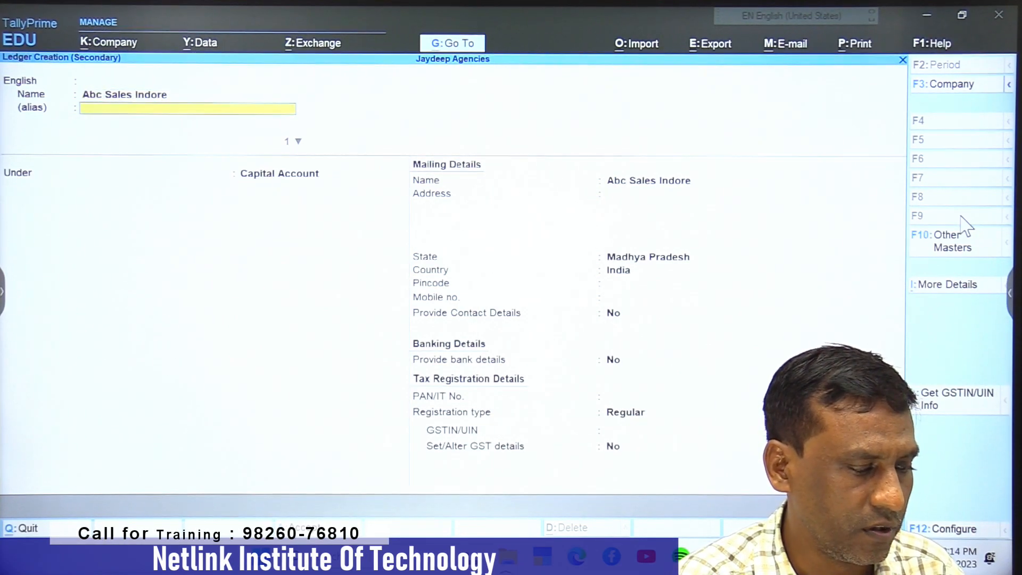
key("Return")
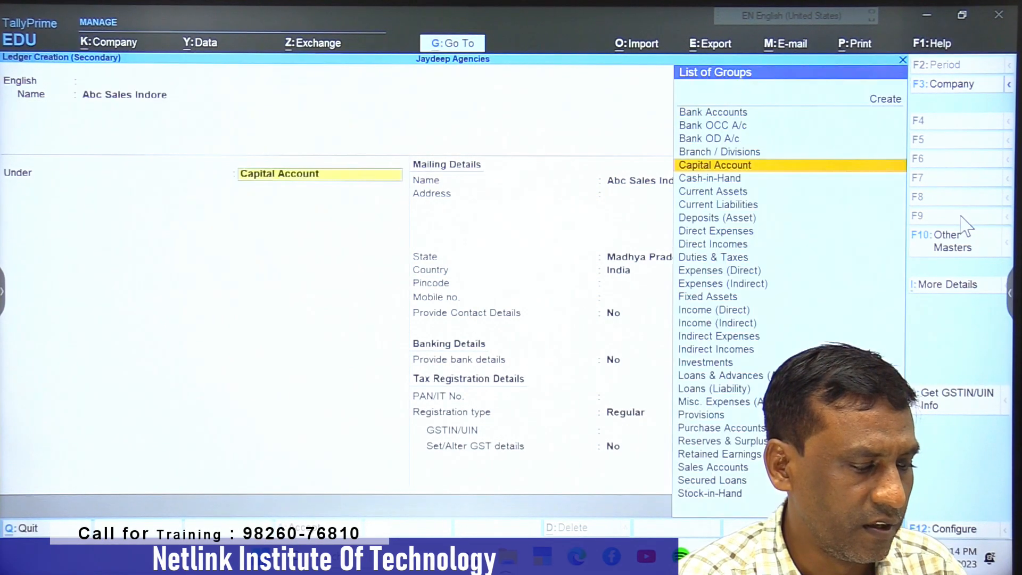
Place the party ledger under Sundry Creditors, keeping bill-by-bill balances on and Madhya Pradesh, India as its location
type("Sund")
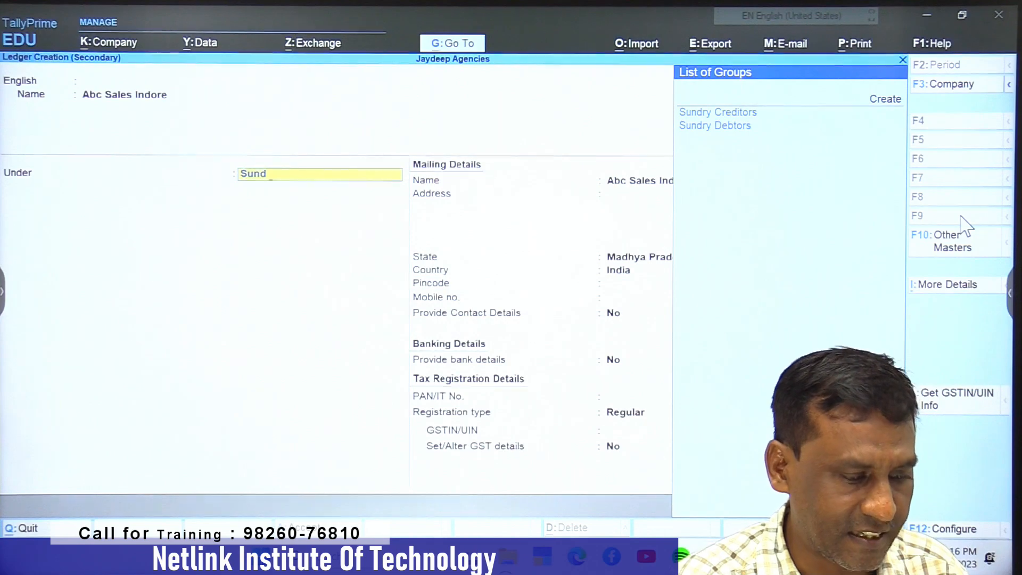
key("Return")
key("Return")
key("Return")
key("Return")
key("Return")
key("Return")
key("Return")
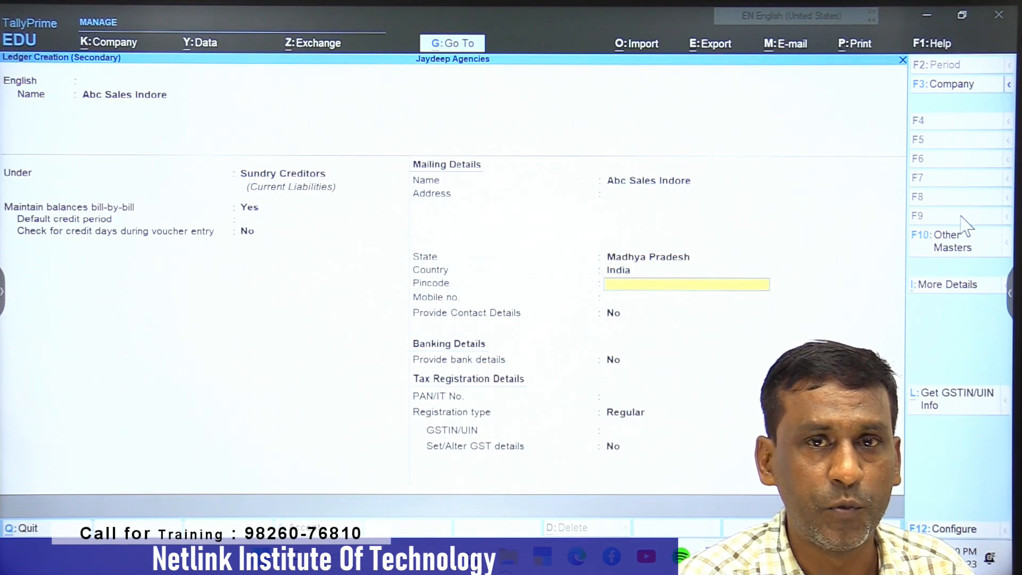
Save the party ledger with its remaining defaults, and accept the voucher's receipt and party details unchanged
key("Return")
key("Return")
key("Return")
key("Return")
key("Return")
key("Return")
key("Return")
key("Return")
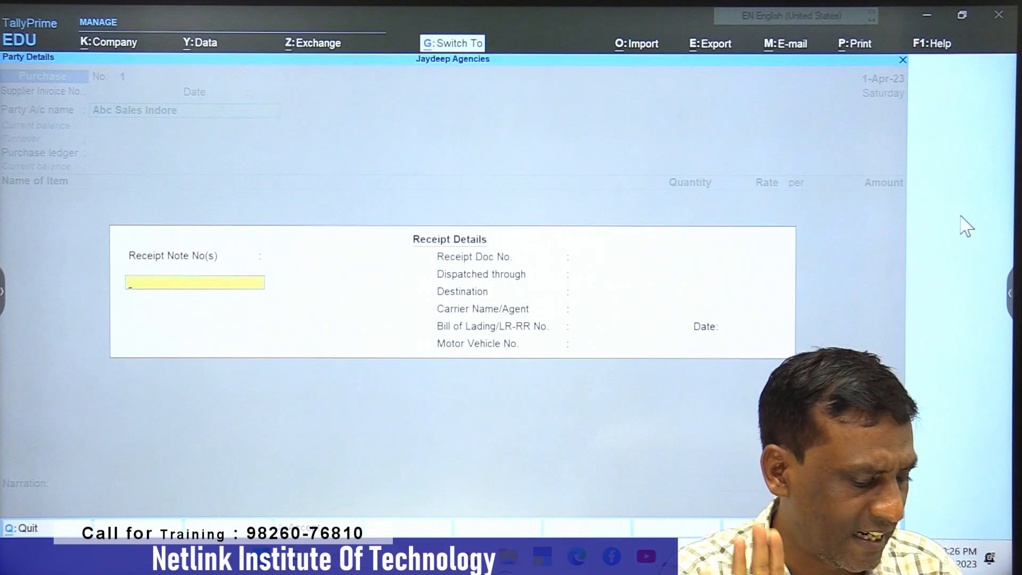
key("ctrl+a")
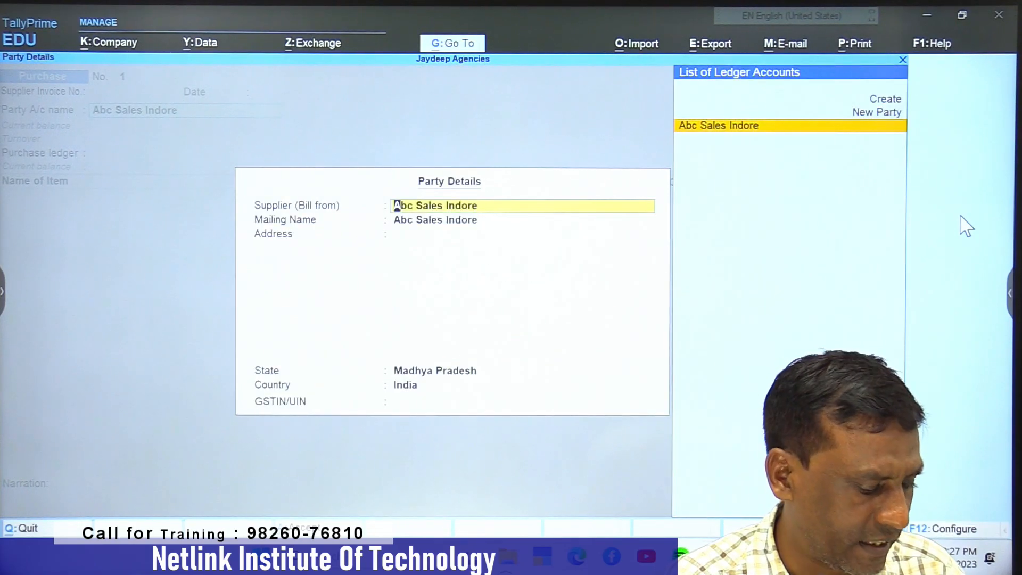
key("ctrl+a")
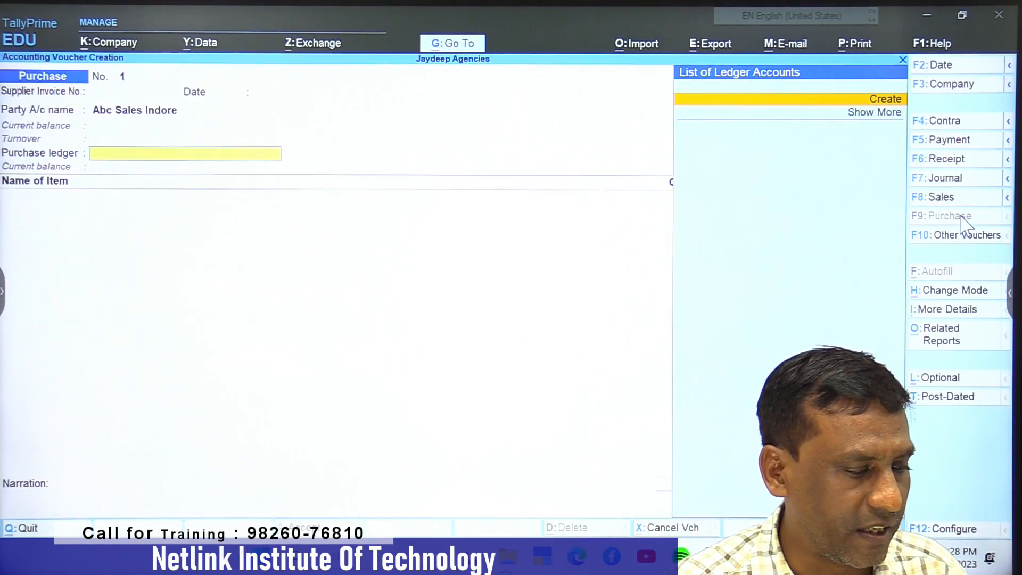
Create a ledger named Purchase under Purchase Accounts with GST applicable and Goods as the type of supply
key("alt+c")
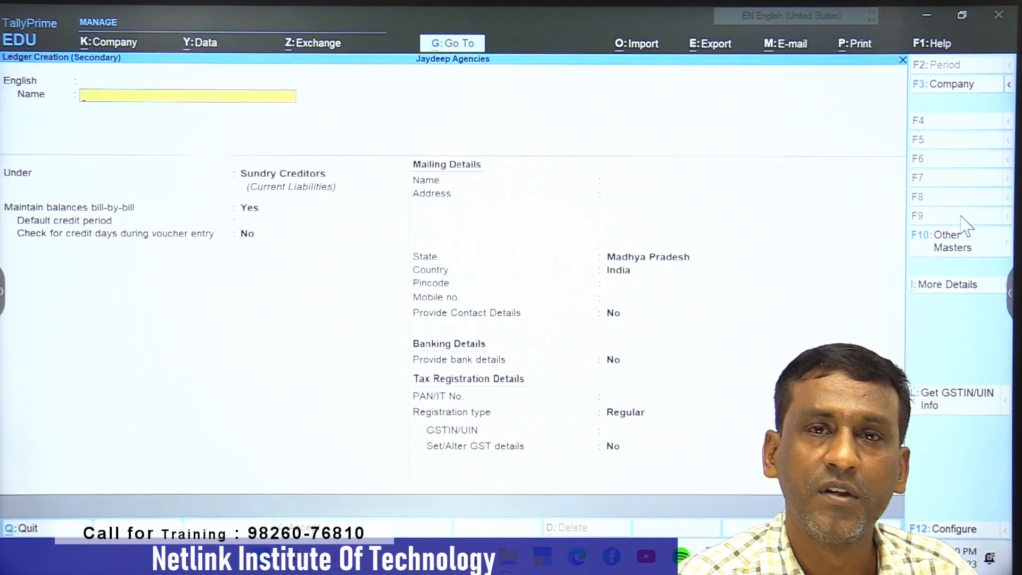
type("Purchase")
key("Return")
key("Return")
key("Return")
type("Pur")
key("Return")
key("Return")
key("Return")
key("Return")
key("Down")
key("Return")
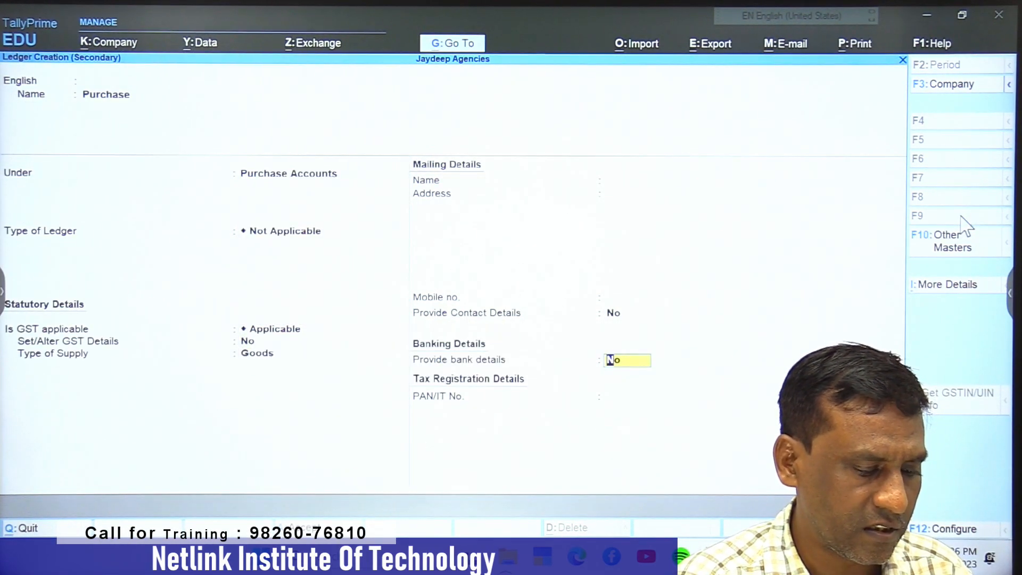
Save the Purchase ledger and use it as the voucher's purchase ledger
key("Return")
key("Return")
type("Pur")
key("Down")
key("Down")
key("Down")
key("Down")
key("Down")
key("Down")
key("Down")
key("Down")
key("Down")
key("Down")
key("Down")
key("Down")
key("Down")
key("Down")
key("Down")
key("Down")
key("Return")
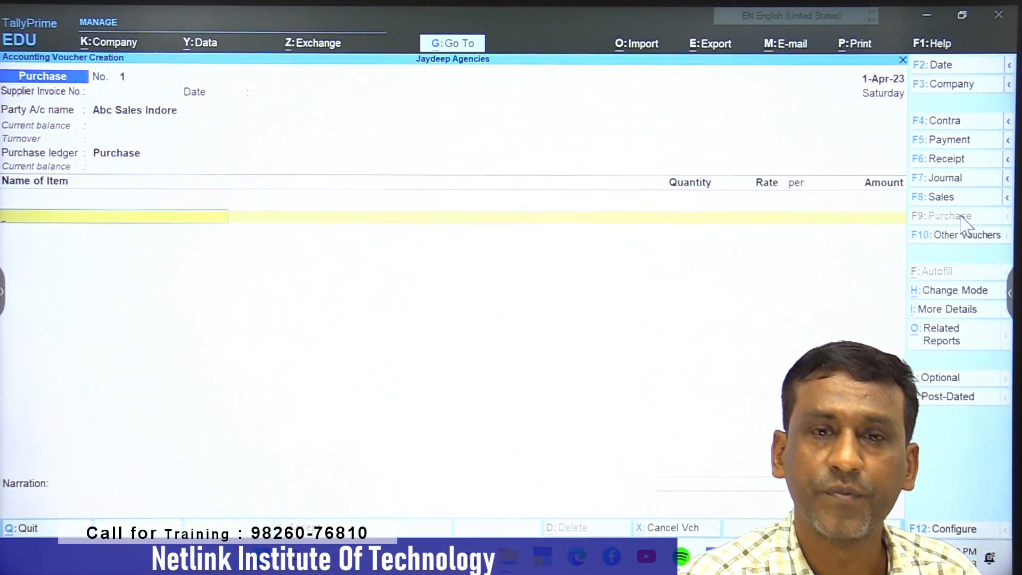
Start a new stock item named Dell Laptop from the voucher's item line, without an alias
key("alt+c")
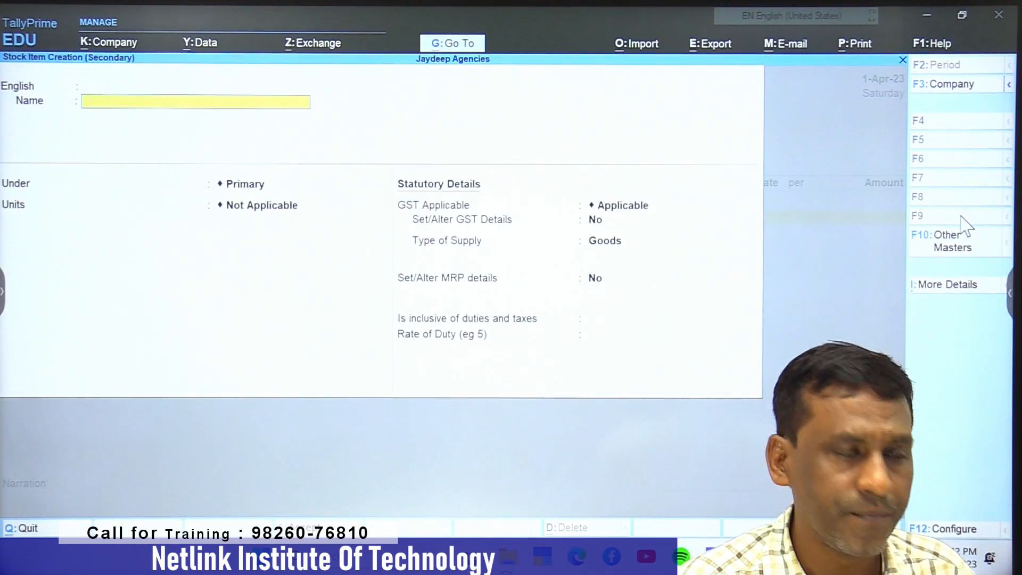
type("2")
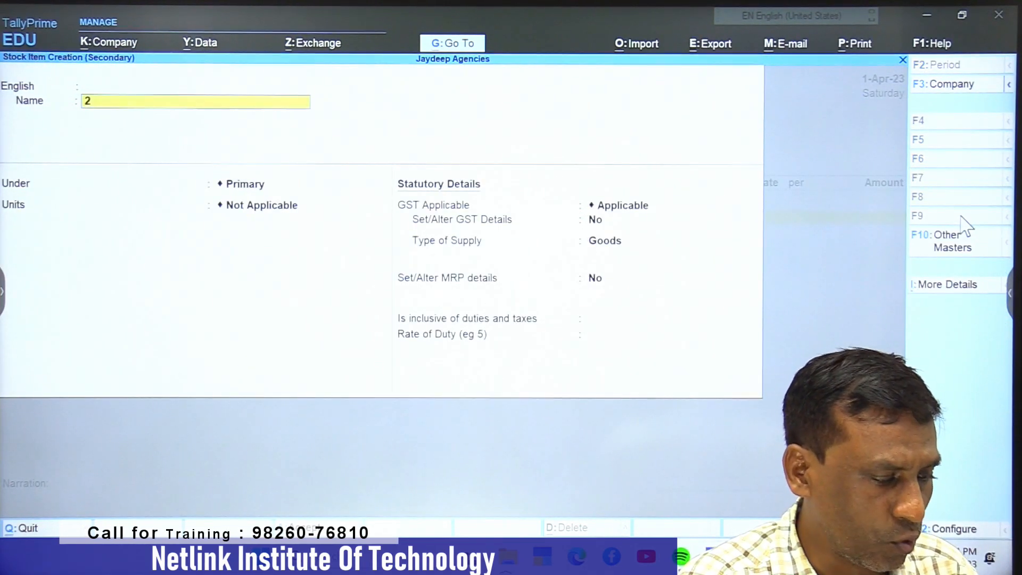
type(" Lapo")
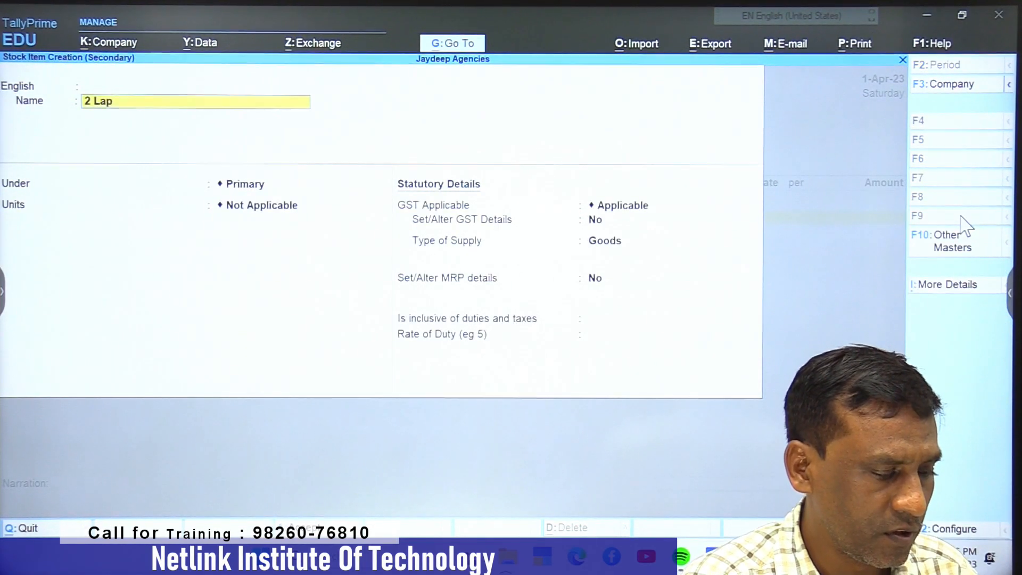
key("BackSpace")
key("BackSpace")
key("BackSpace")
key("BackSpace")
key("BackSpace")
key("BackSpace")
type("Dell Laptop")
key("Return")
key("Return")
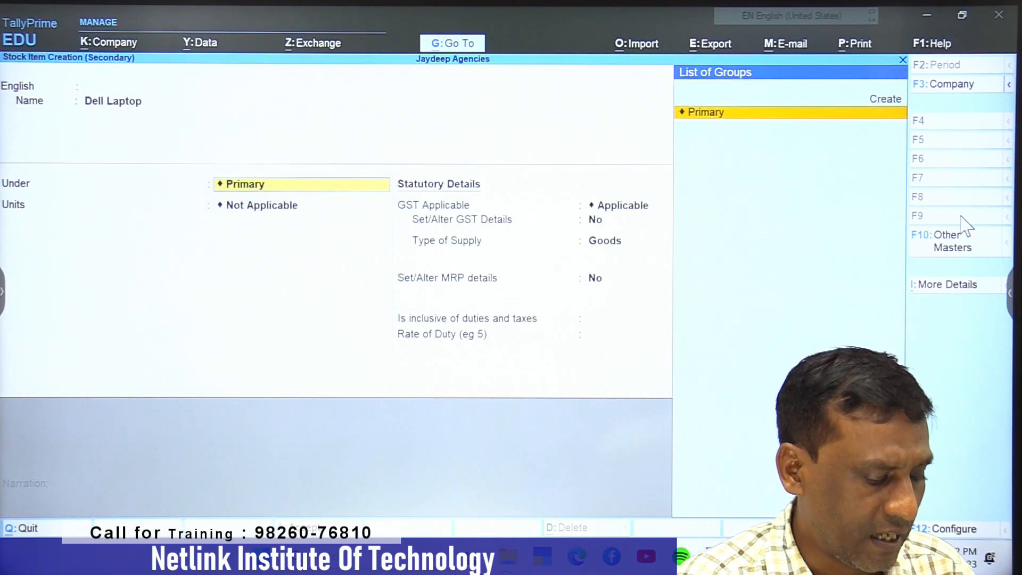
Create a stock group named Laptop under Primary with GST details enabled, description Laptop and HSN/SAC 4564
key("alt+c")
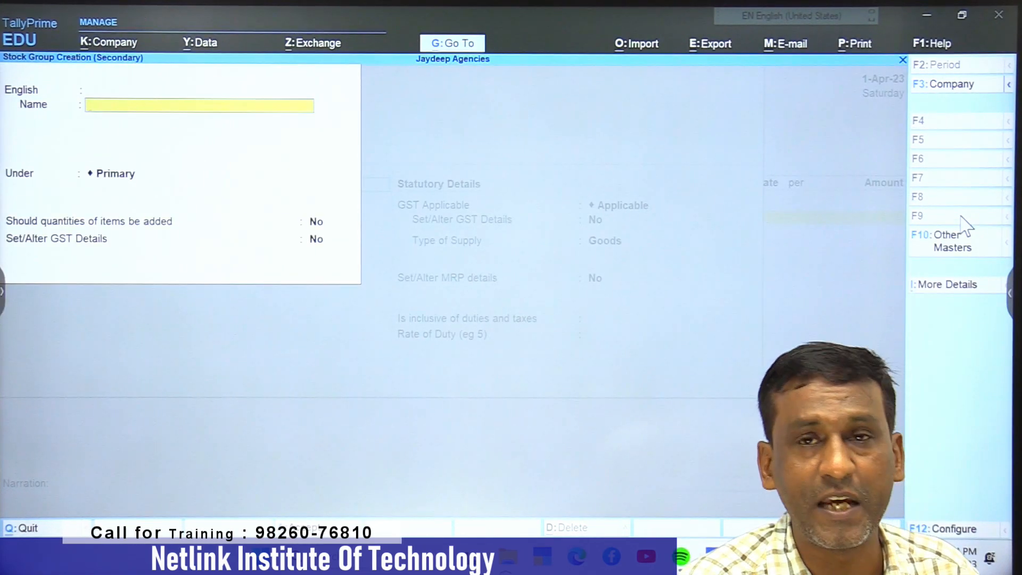
key("Return")
key("Return")
key("Return")
key("Return")
type("y")
type("Laptop")
key("Return")
type("4564")
key("Return")
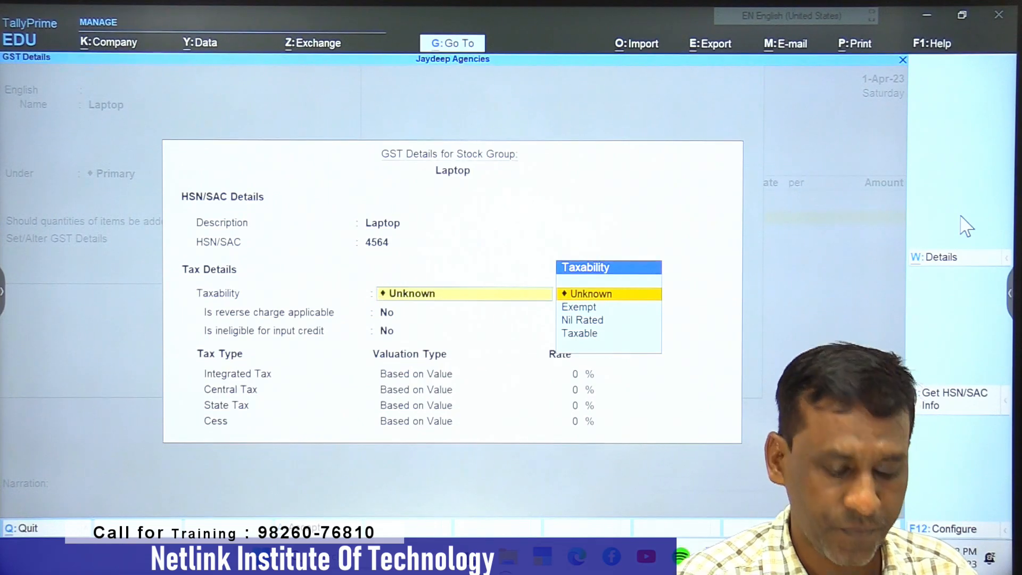
Make the Laptop group Taxable at 18% integrated tax, keep the split central and state rates, and save the group
key("Down")
key("Down")
key("Down")
key("Return")
key("Return")
key("Return")
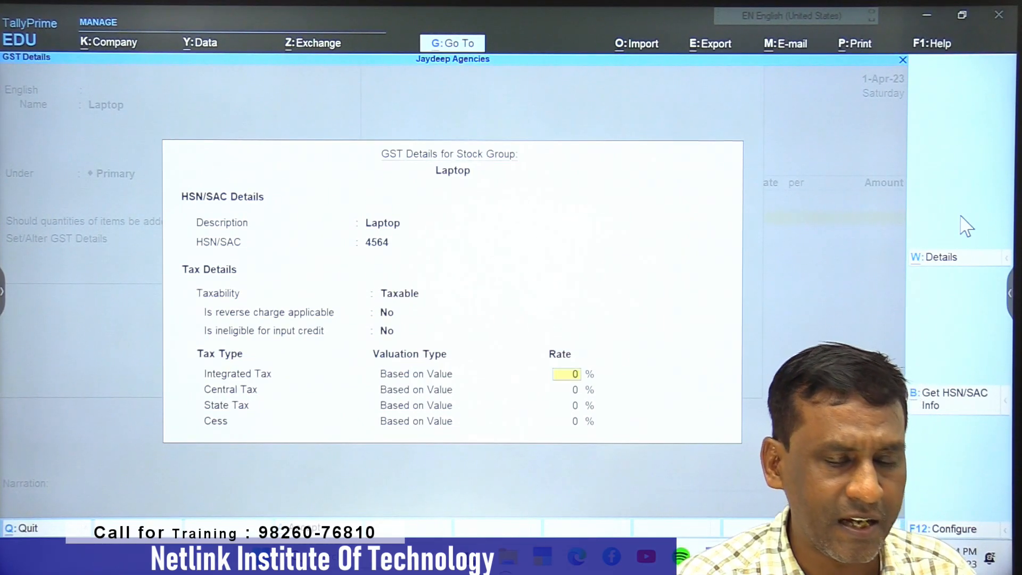
key("Return")
key("Return")
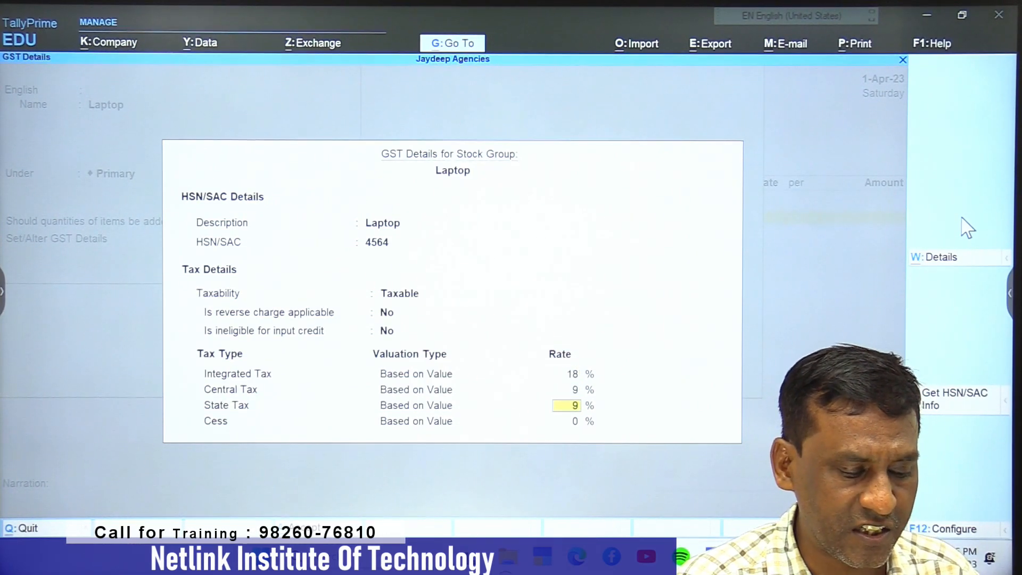
key("Return")
key("Return")
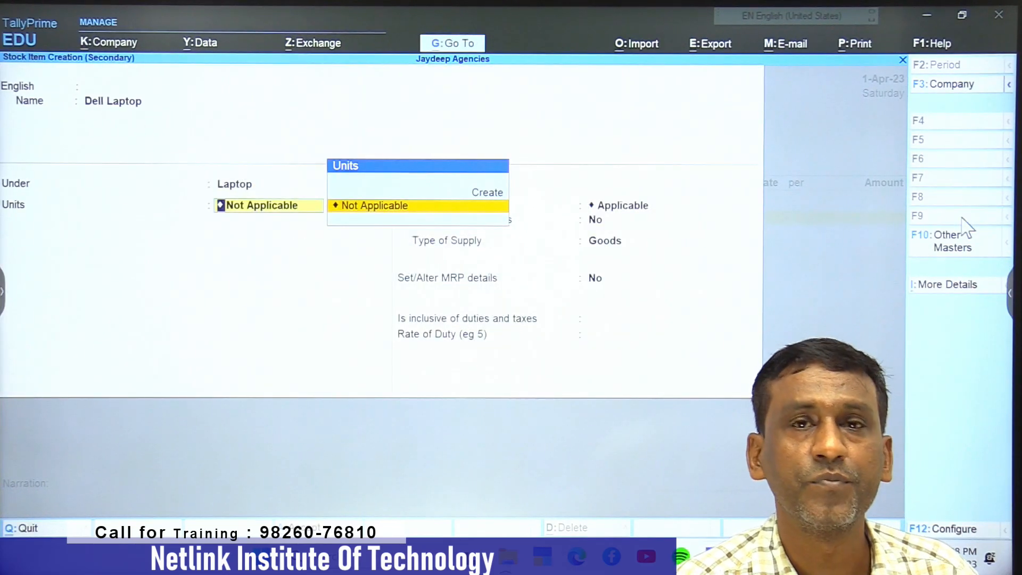
Create and save a simple unit with symbol pc, formal name Pieces, unit quantity code PCS-PIECES and 0 decimal places
key("alt+c")
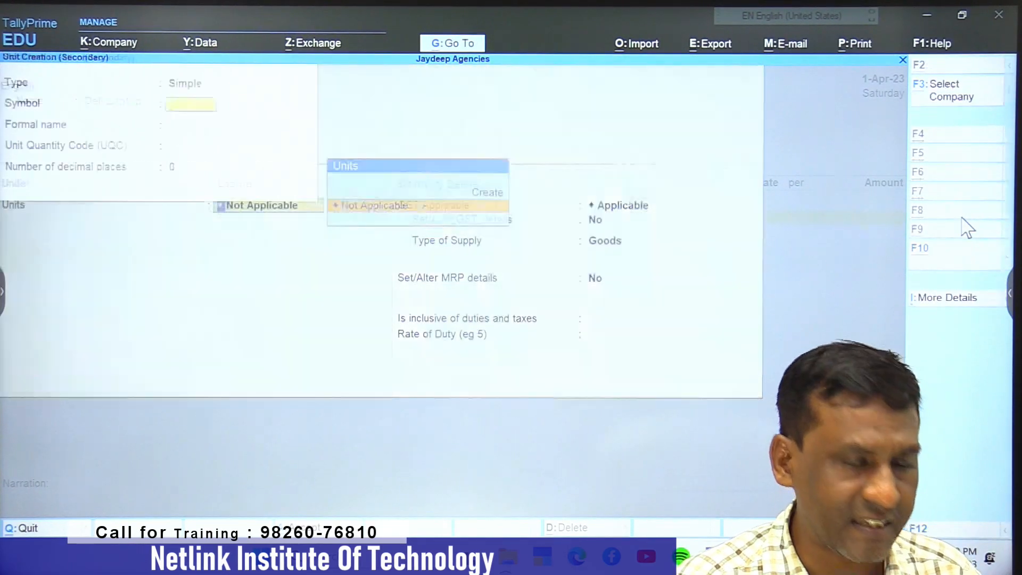
type("pc")
key("Return")
type("Pieces")
key("Return")
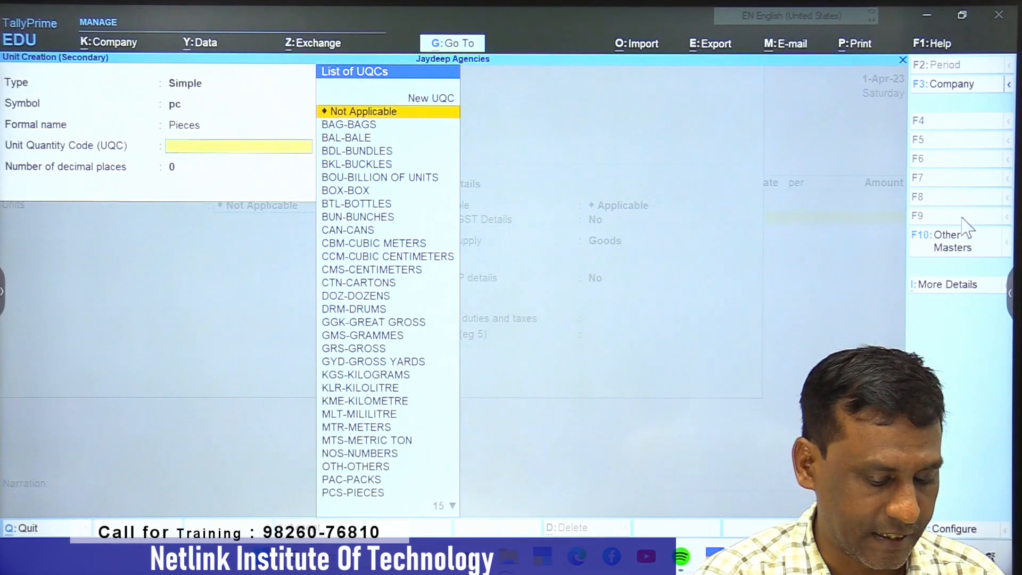
type("pc")
key("Return")
key("Return")
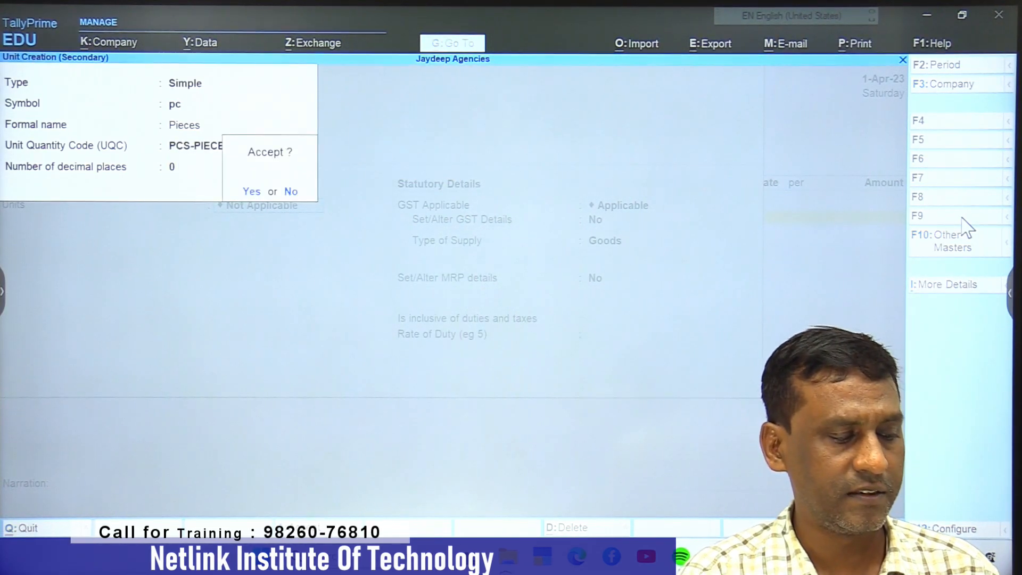
key("Return")
Save the Dell Laptop stock item with its remaining statutory defaults and use it on the voucher line
key("Return")
key("Return")
key("Return")
key("Return")
key("Return")
key("Return")
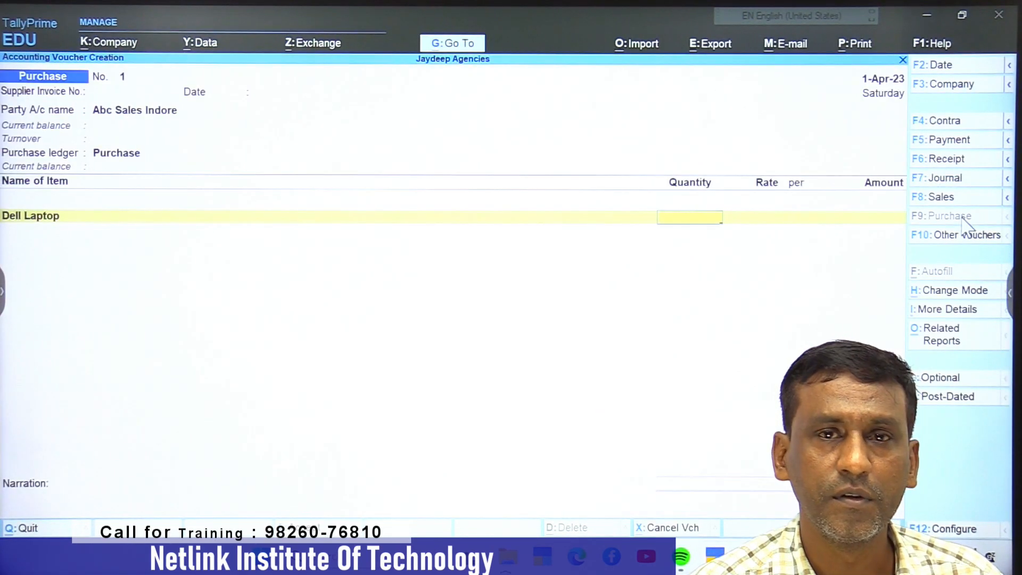
Enter 5 pc of Dell Laptop at a rate of 40,000 per pc and end the item list
type("1")
key("Return")
type("5")
key("Return")
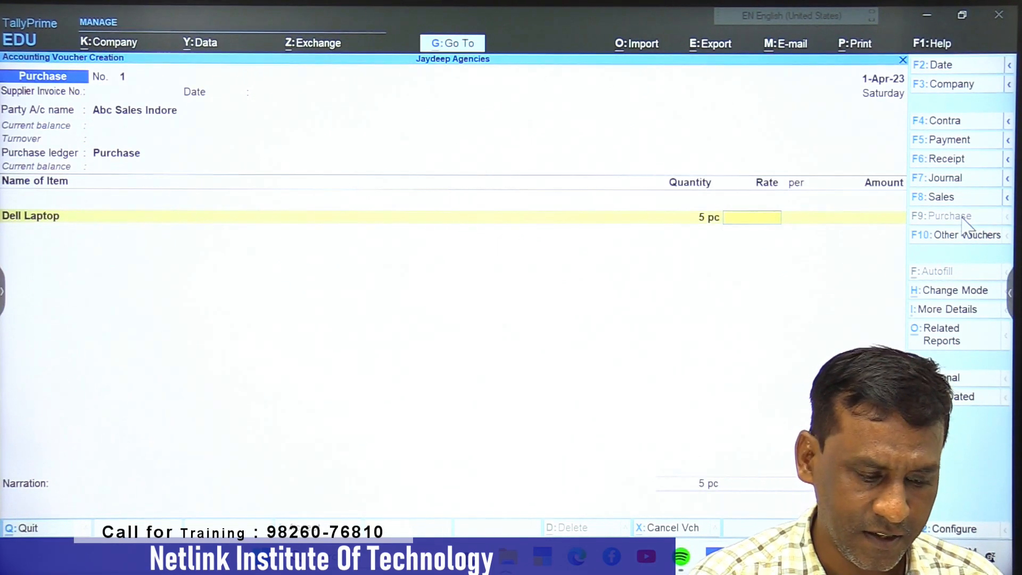
type("40000")
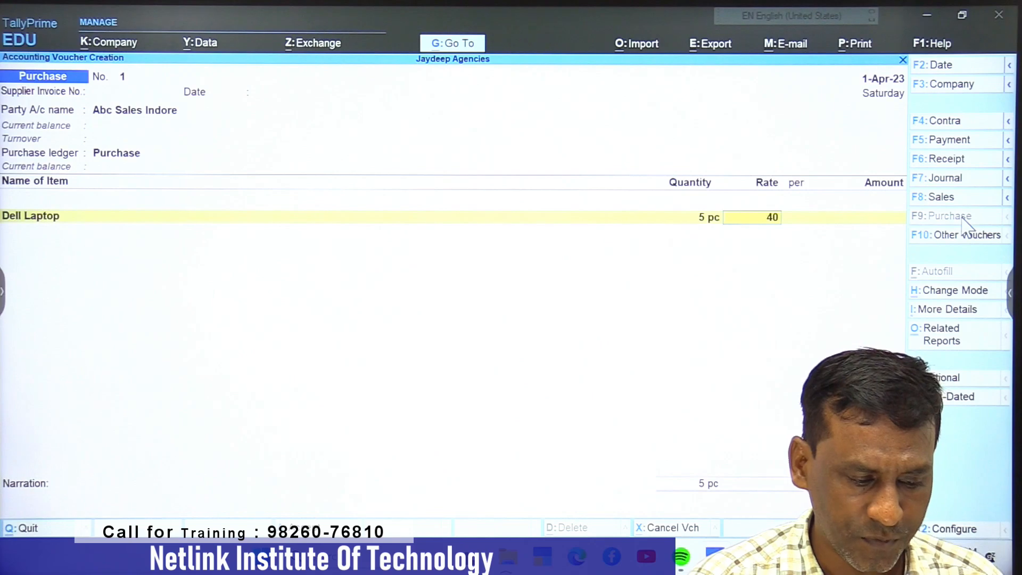
key("Return")
key("Return")
key("Return")
key("Return")
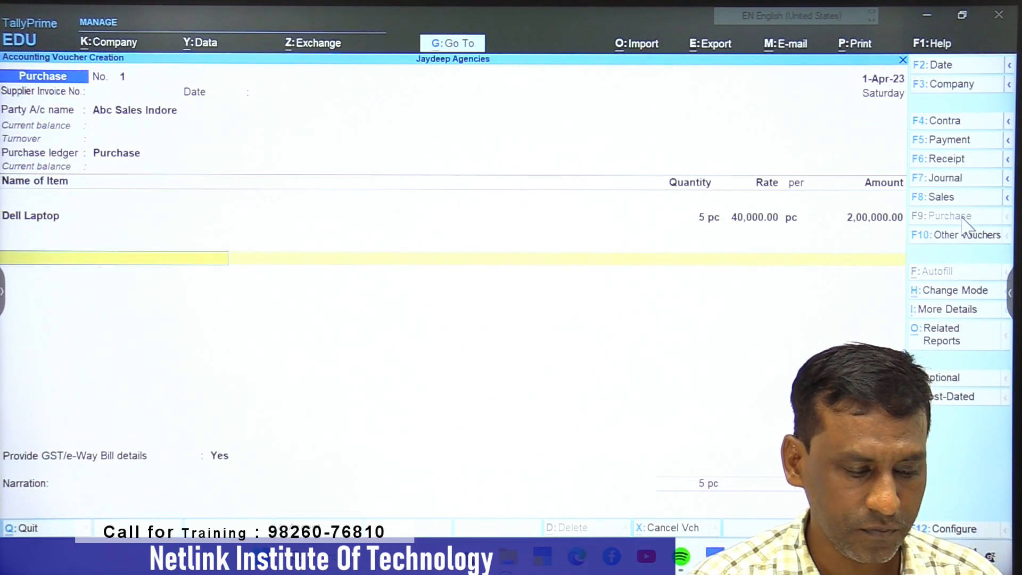
Start a ledger named CGST from the voucher, under Duties & Taxes with GST as the type of duty/tax
type("C")
key("alt+c")
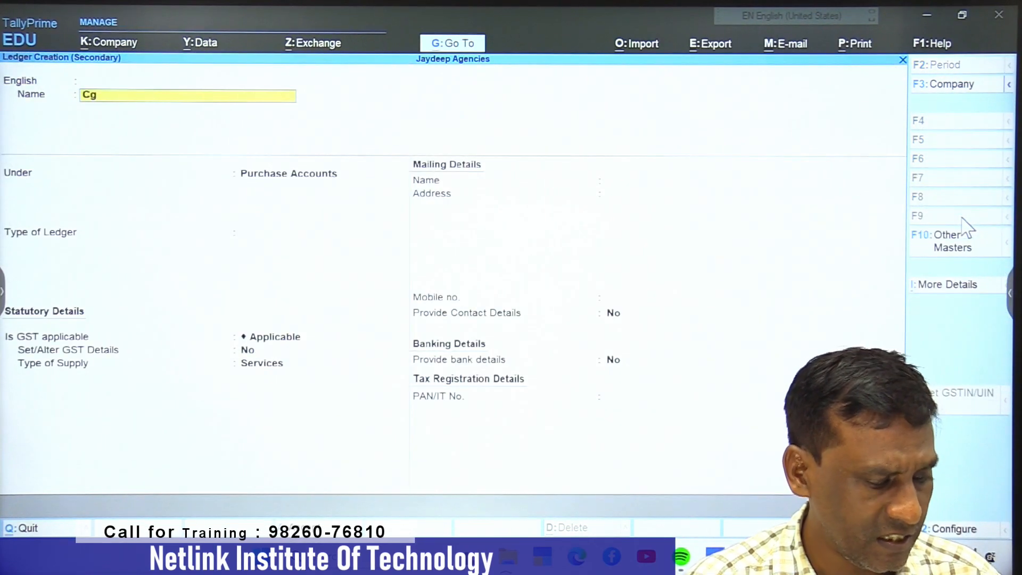
key("Return")
type("DUT")
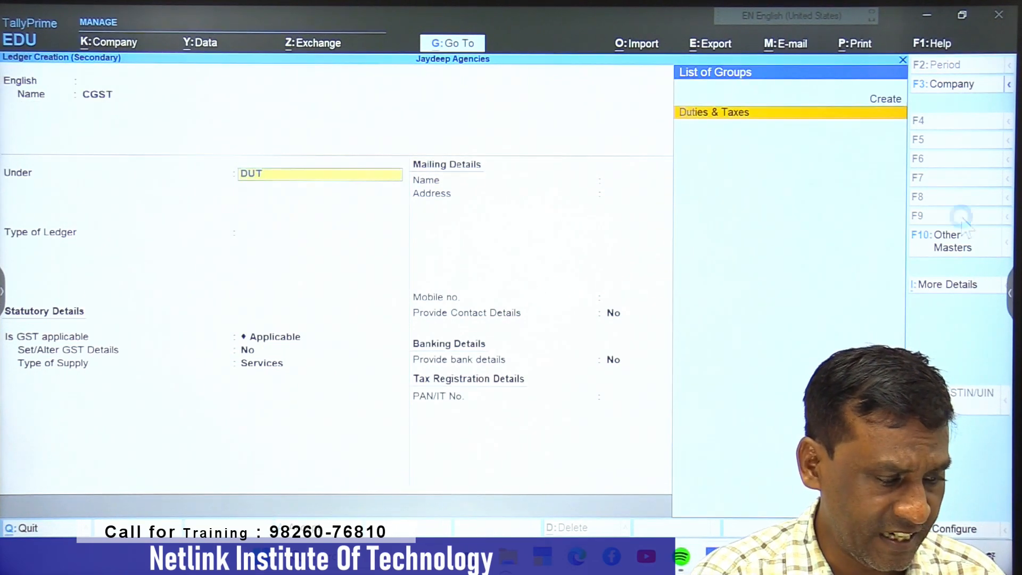
key("Return")
key("Up")
key("Return")
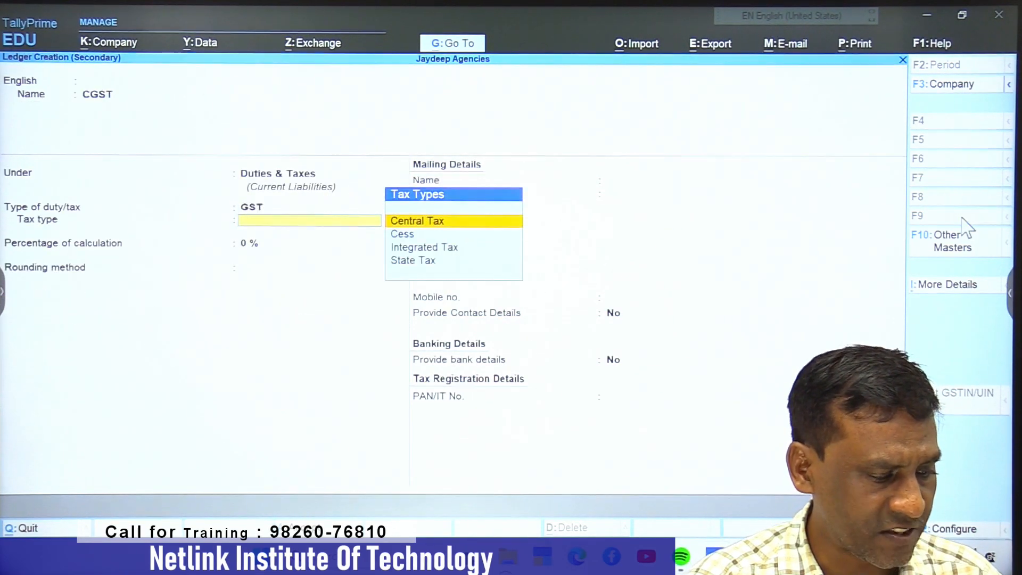
Set the CGST ledger's tax type to Central Tax without rounding, save it and add it to the voucher
key("Return")
key("Return")
key("Return")
key("Return")
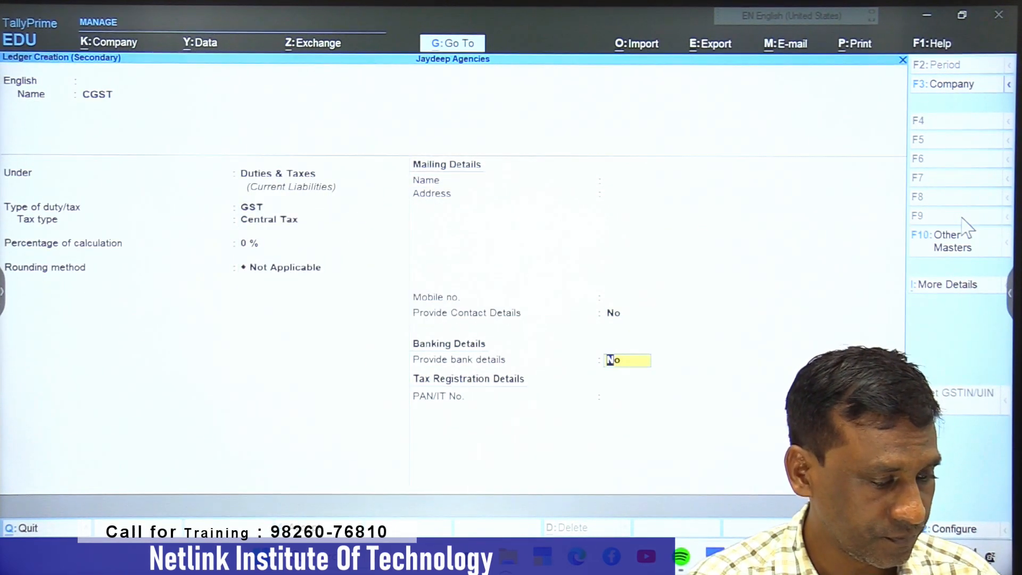
key("ctrl+a")
key("Return")
Start a ledger named SGST from the voucher, under Duties & Taxes with GST as the type of duty/tax
key("alt+c")
type("S")
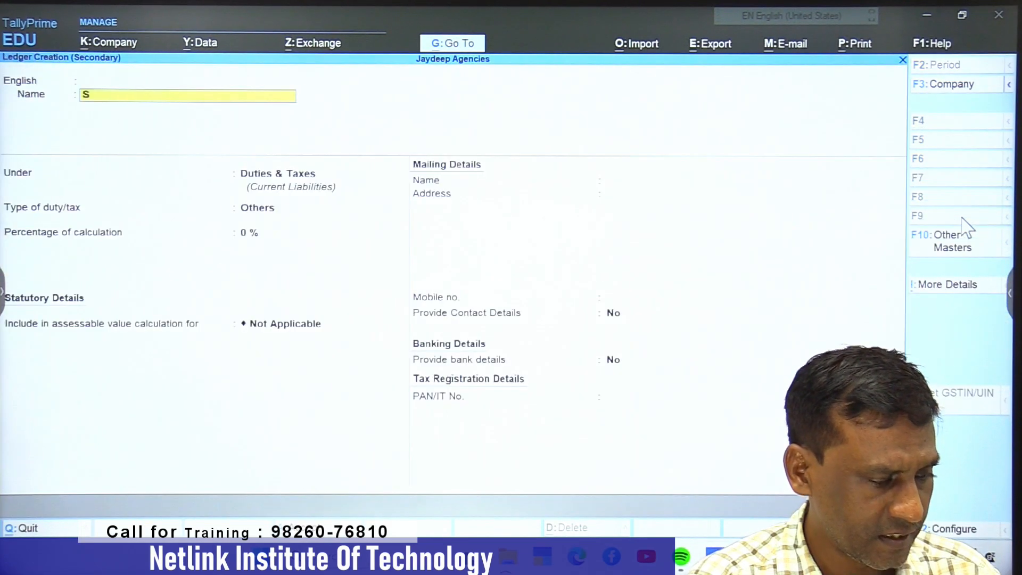
type("GST")
key("Return")
key("Return")
key("Return")
key("Return")
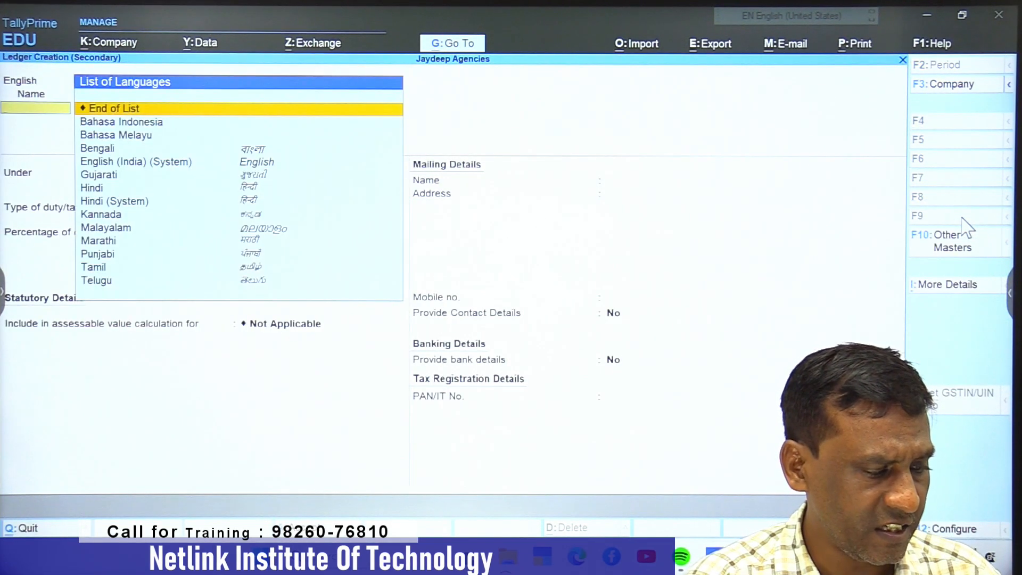
key("Up")
key("Return")
Set the SGST ledger's tax type to State Tax without rounding, save it and add it to the voucher
key("Down")
key("Down")
key("Down")
key("Return")
type("9")
key("Return")
key("Return")
key("Return")
key("Return")
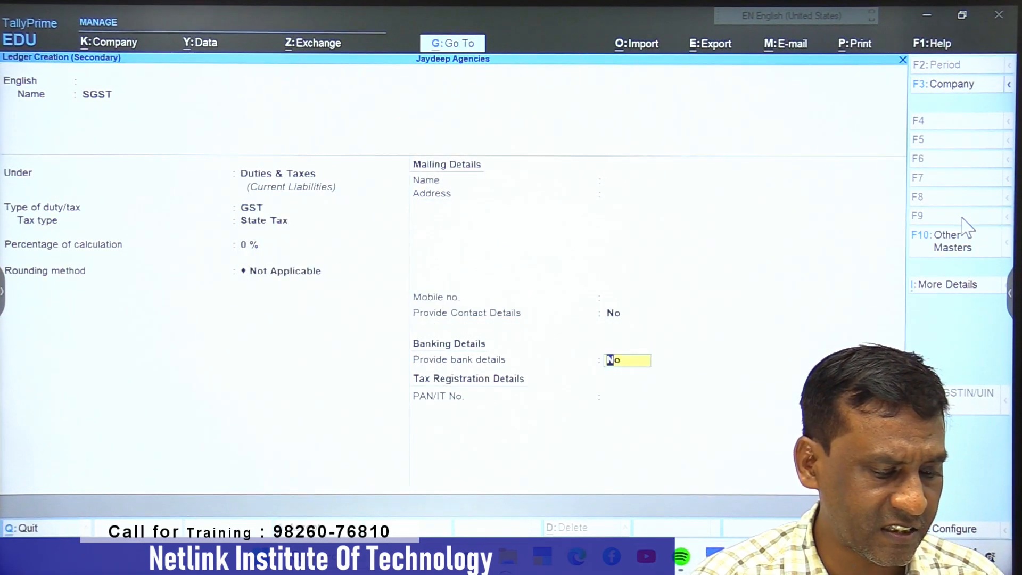
key("ctrl+a")
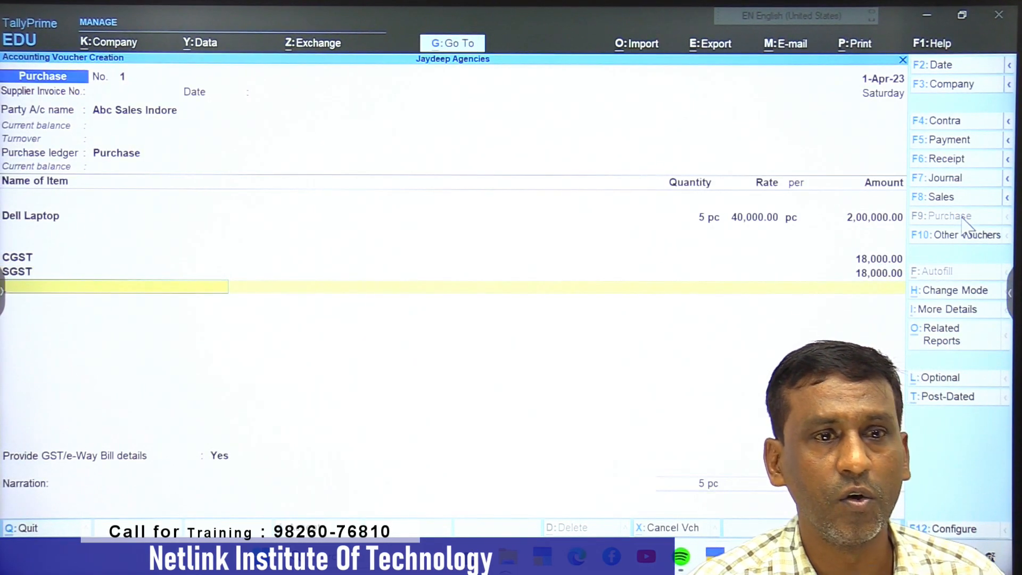
Decline GST/e-Way Bill details, save the purchase voucher without a narration and leave voucher entry
key("Return")
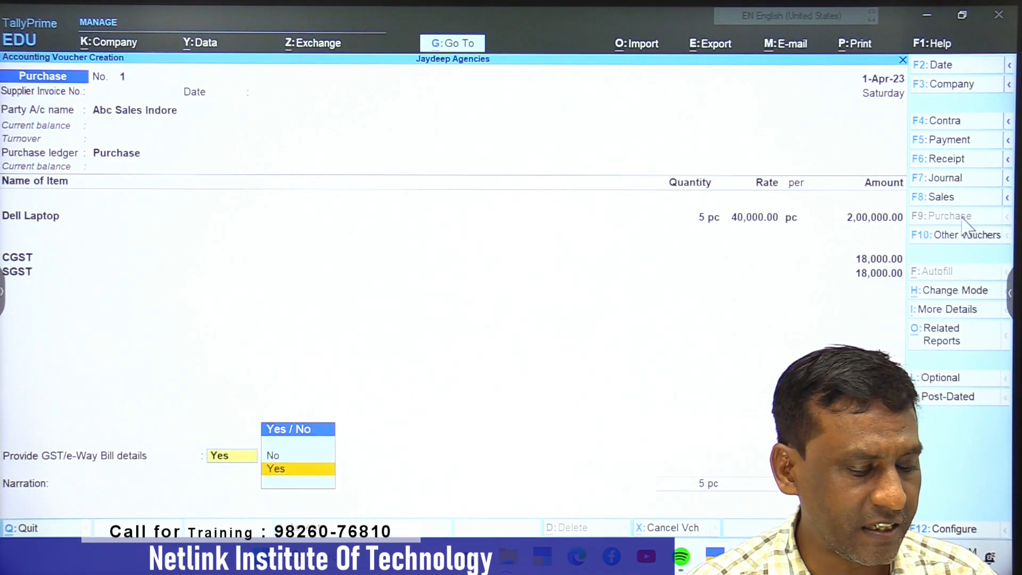
key("n")
key("Return")
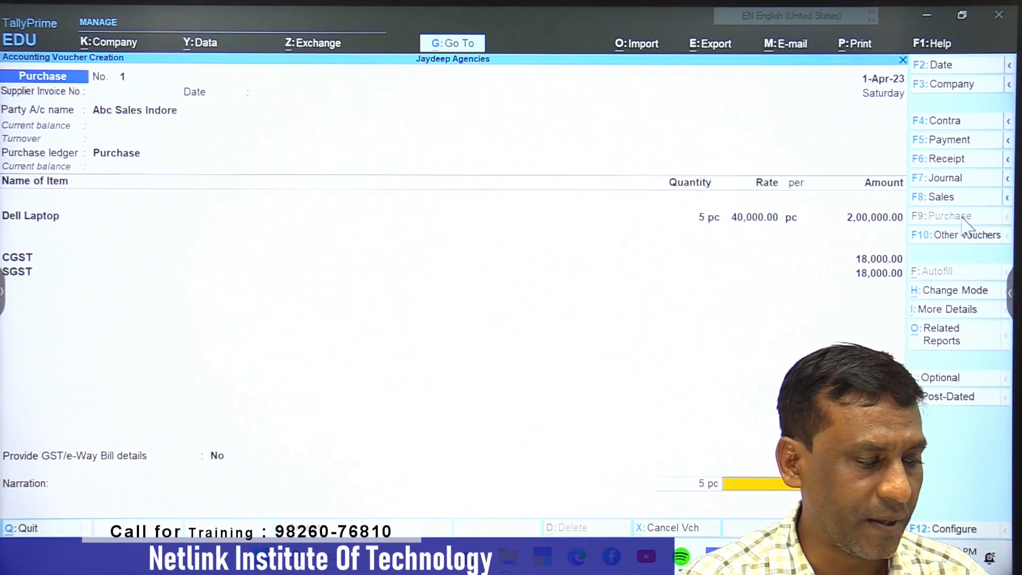
key("Return")
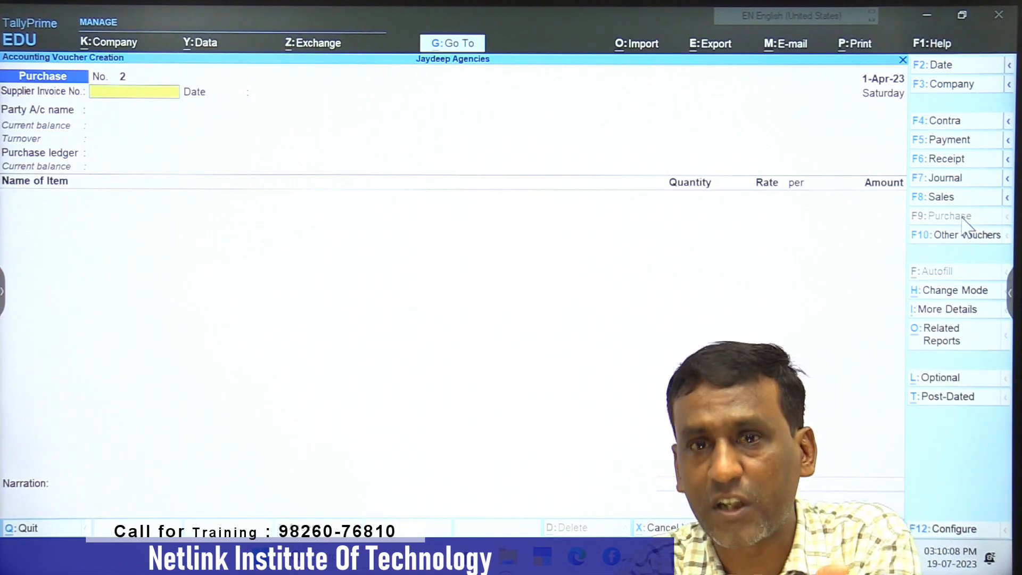
key("Escape")
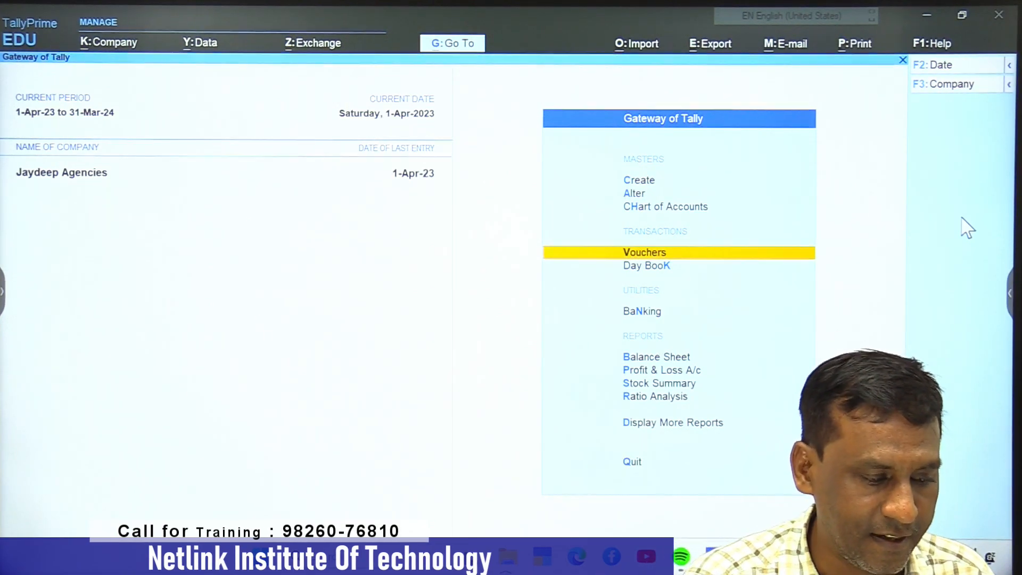
Start a new voucher type master named QUATATION
key("Up")
key("Up")
key("Up")
key("Return")
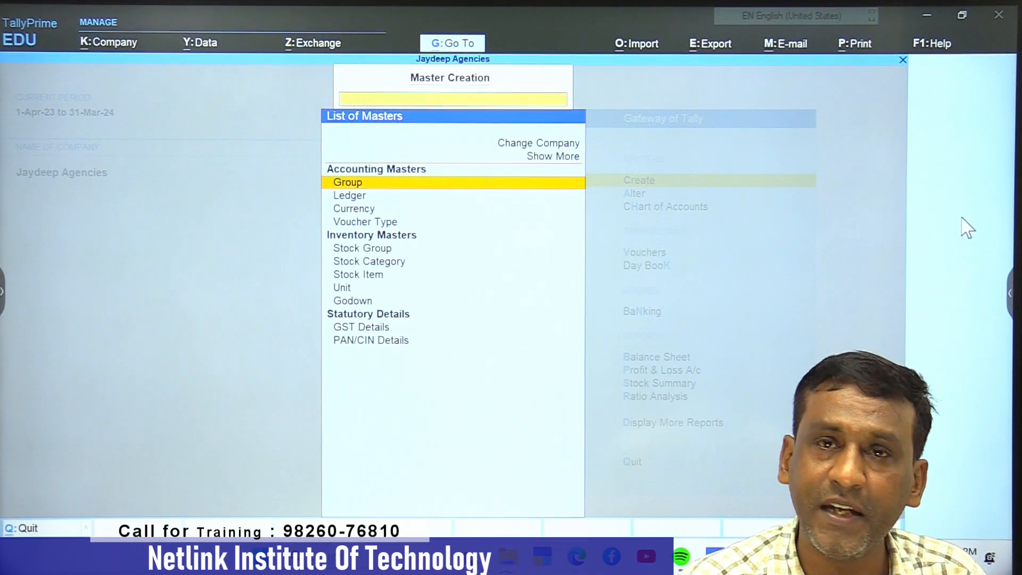
key("Down")
key("Down")
key("Down")
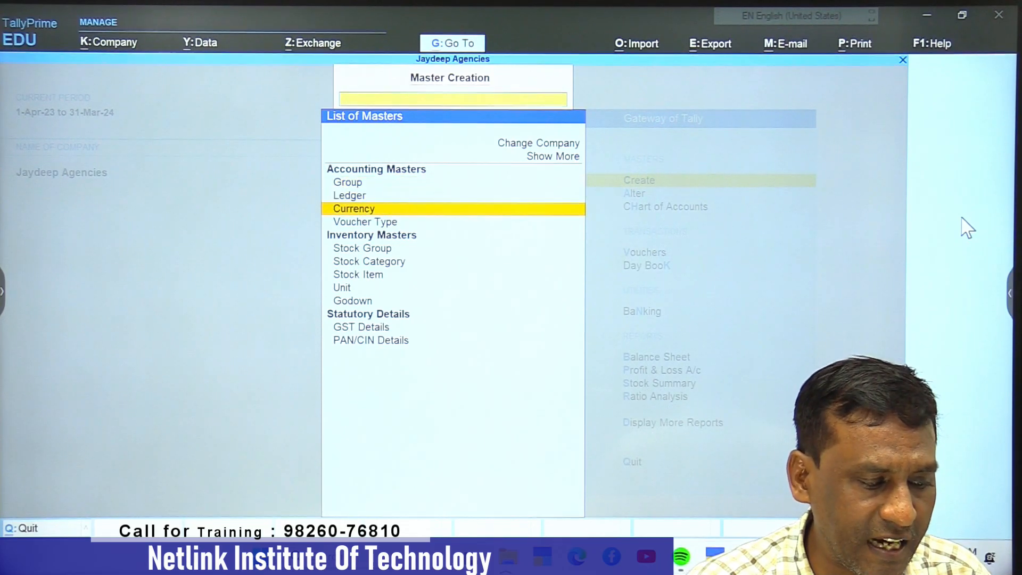
key("Return")
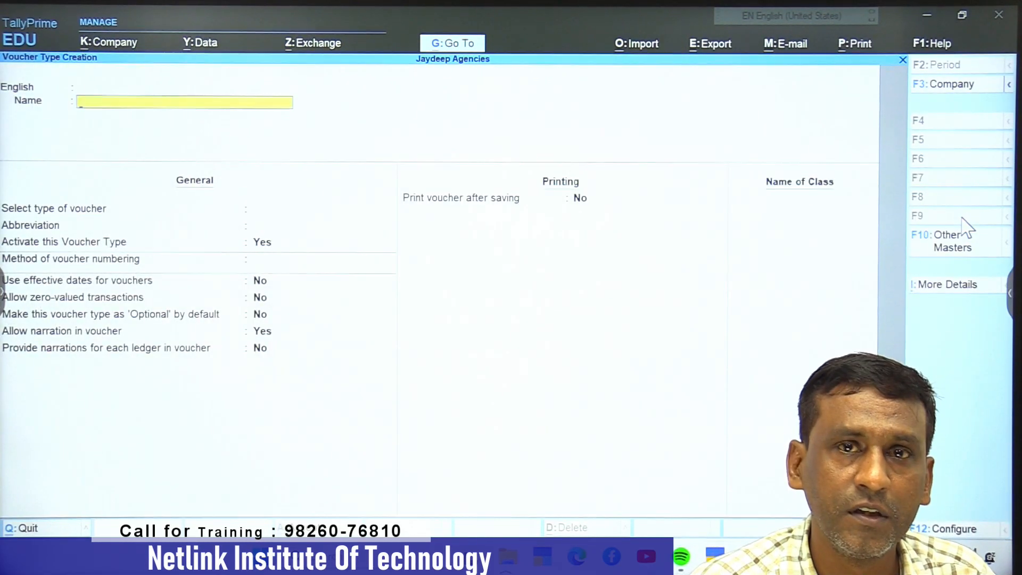
type("QUATATION")
key("Return")
key("Return")
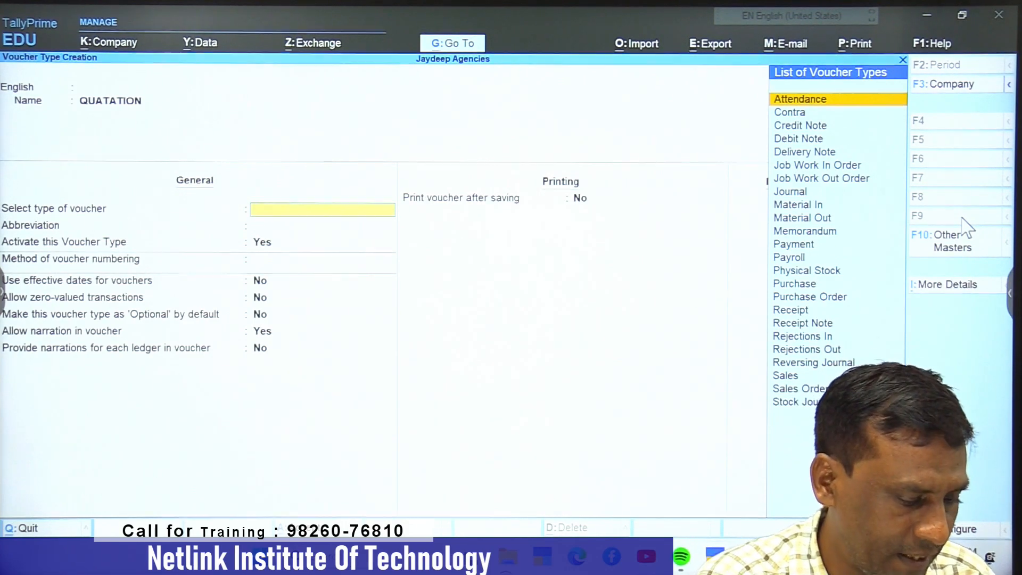
Base the QUATATION voucher type on Sales Order and keep its default abbreviation
type("SALES")
key("Down")
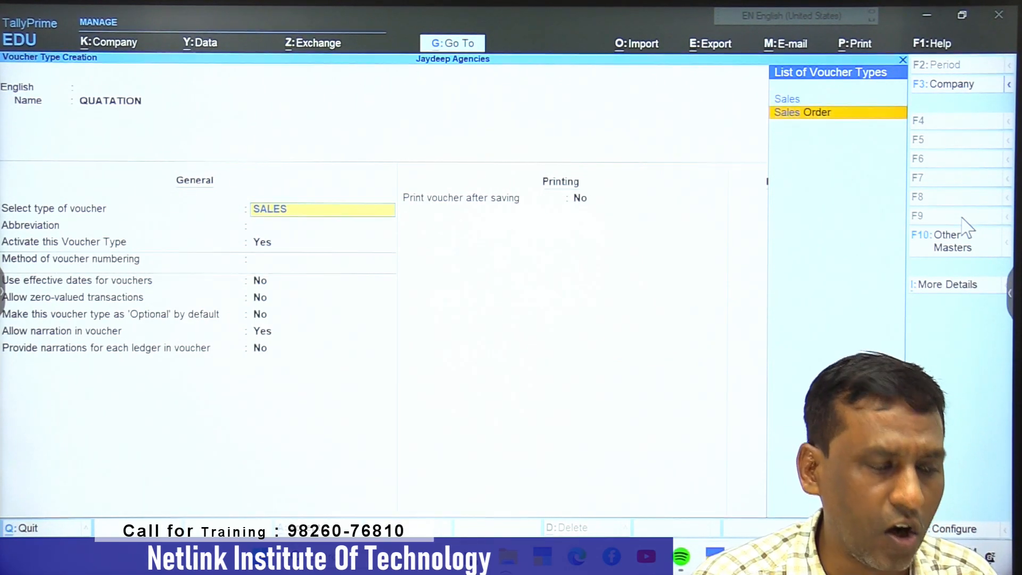
key("Return")
key("Return")
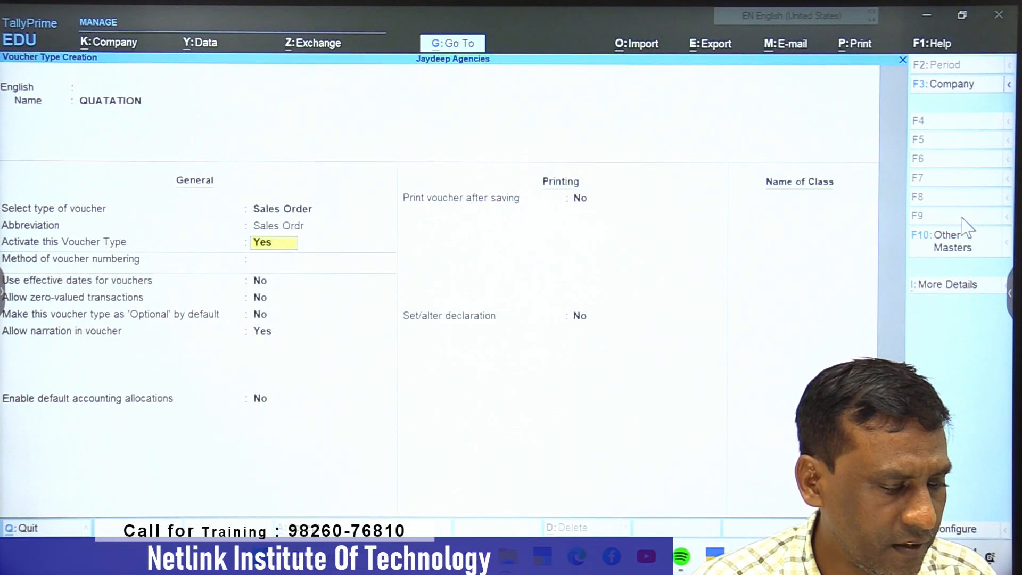
Keep automatic numbering and the other default settings, save the QUATATION voucher type and leave voucher type creation
key("Return")
key("Return")
key("Return")
key("Return")
key("Return")
key("Return")
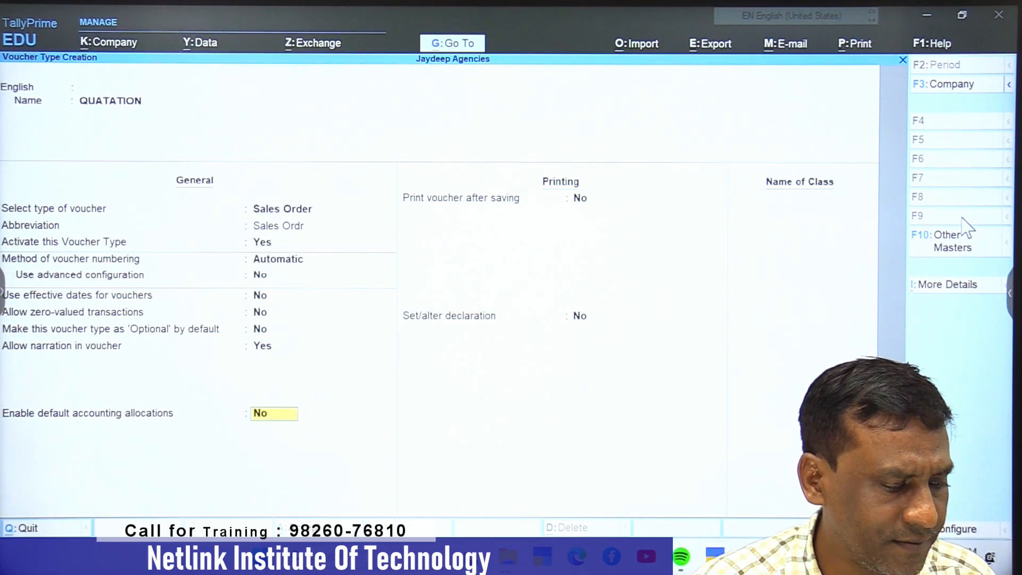
key("Return")
key("Return")
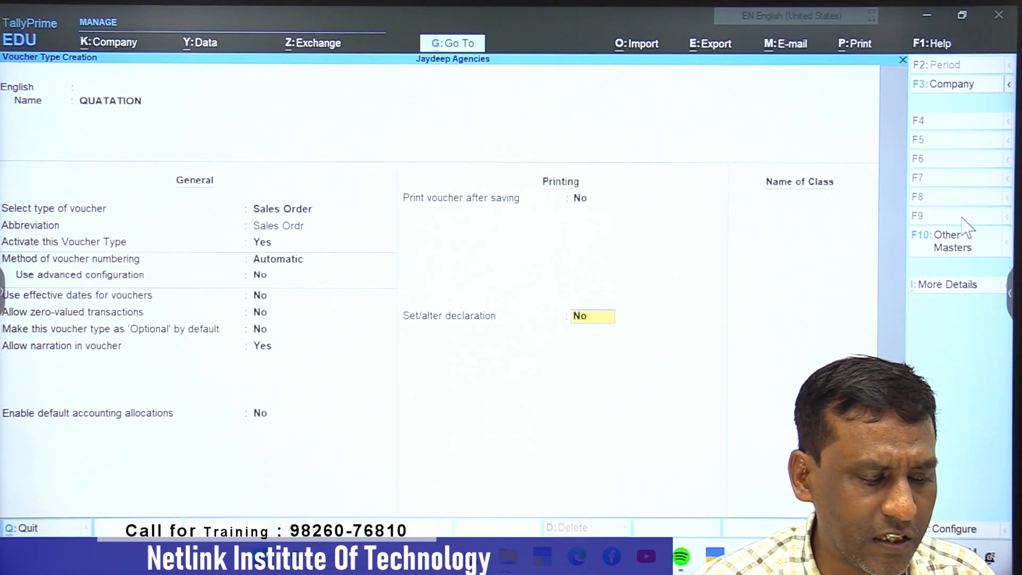
key("Return")
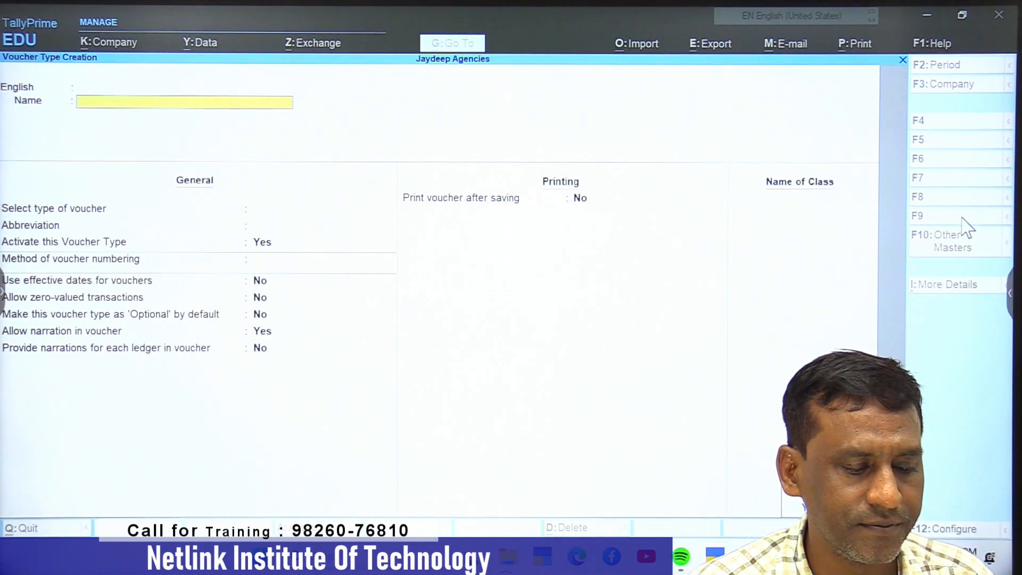
key("Escape")
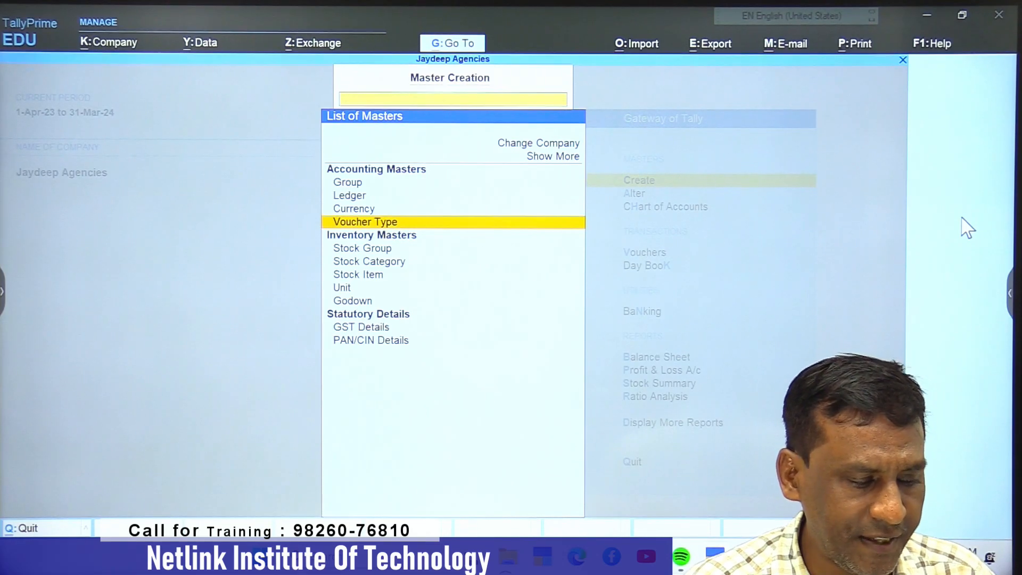
Leave master creation without quitting the program and open voucher entry
key("Escape")
key("Escape")
key("n")
key("Down")
key("Down")
key("Down")
key("Return")
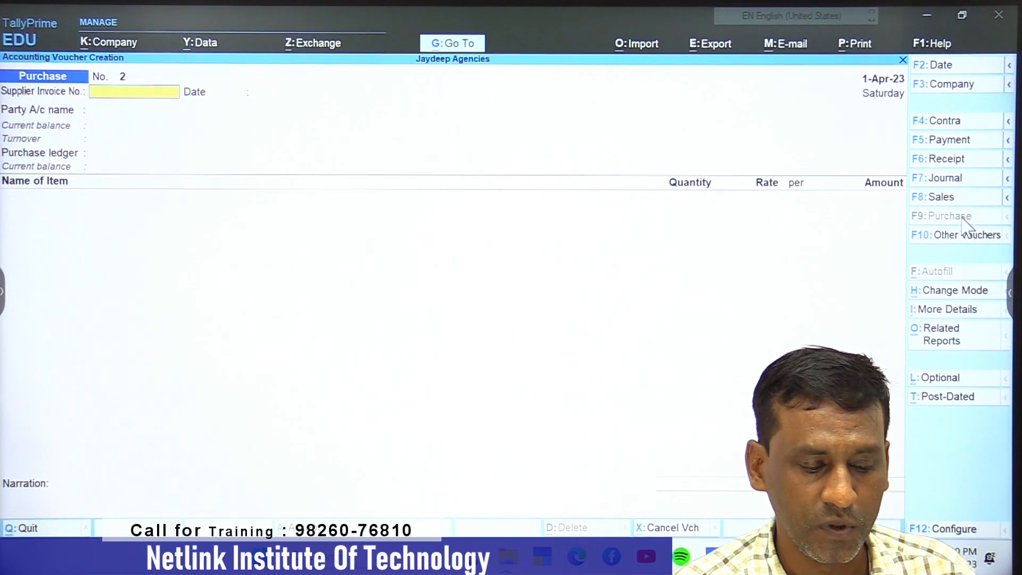
Switch voucher entry to the QUATATION type and start a new party ledger with the customer's name
left_click(965, 235)
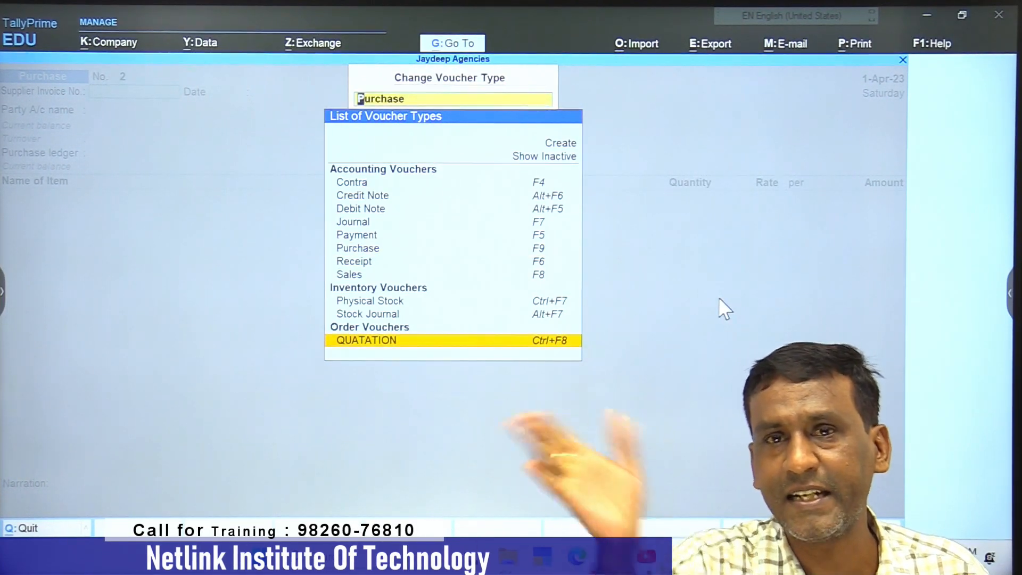
key("Return")
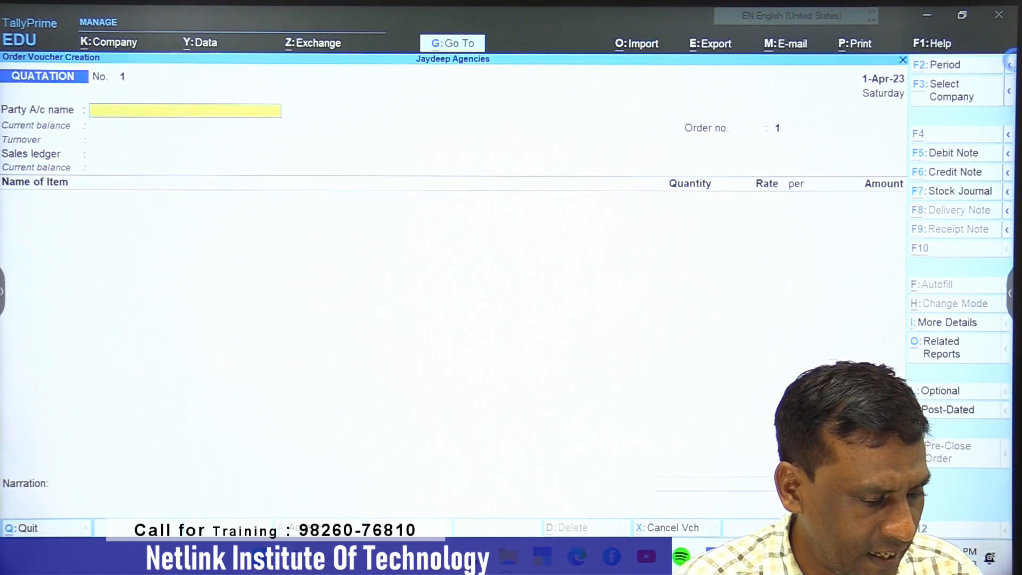
key("alt+c")
type("SAGAR")
key("Return")
key("Return")
Group the customer ledger under Sundry Debtors, keep the default bill-by-bill and mailing settings, and save it
type("SUND")
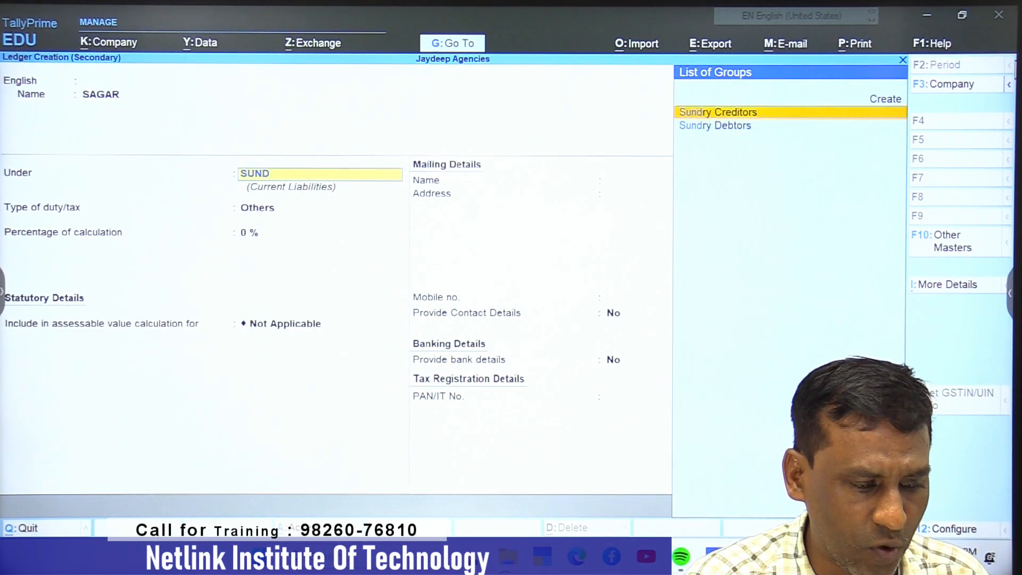
key("Down")
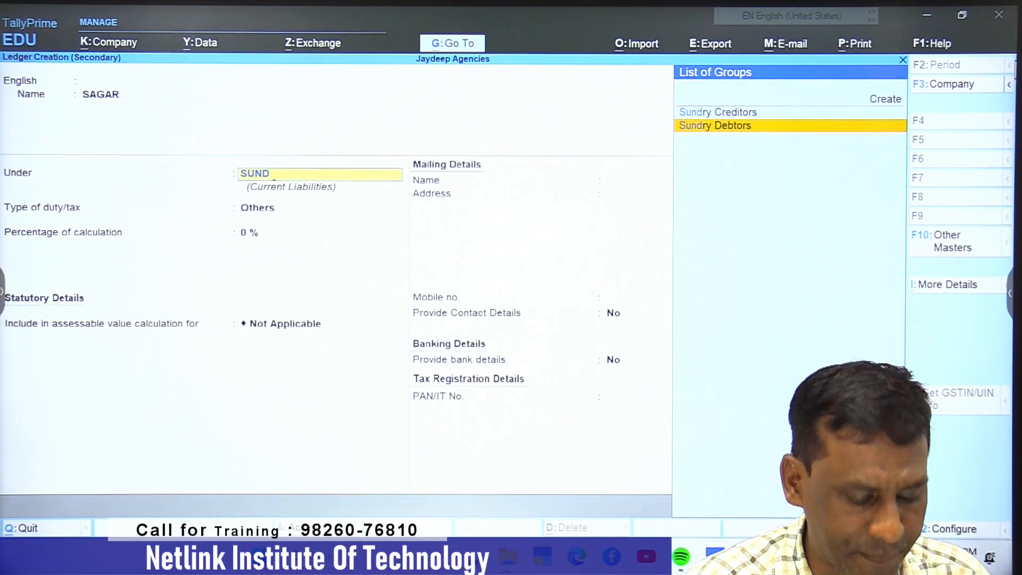
key("Return")
key("Return")
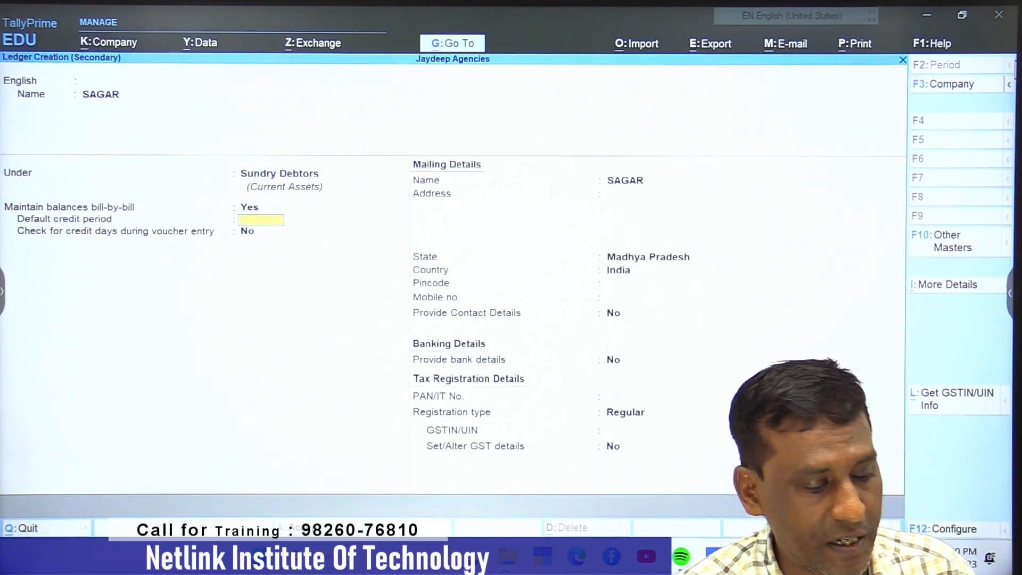
key("Return")
key("Return")
key("Return")
key("ctrl+a")
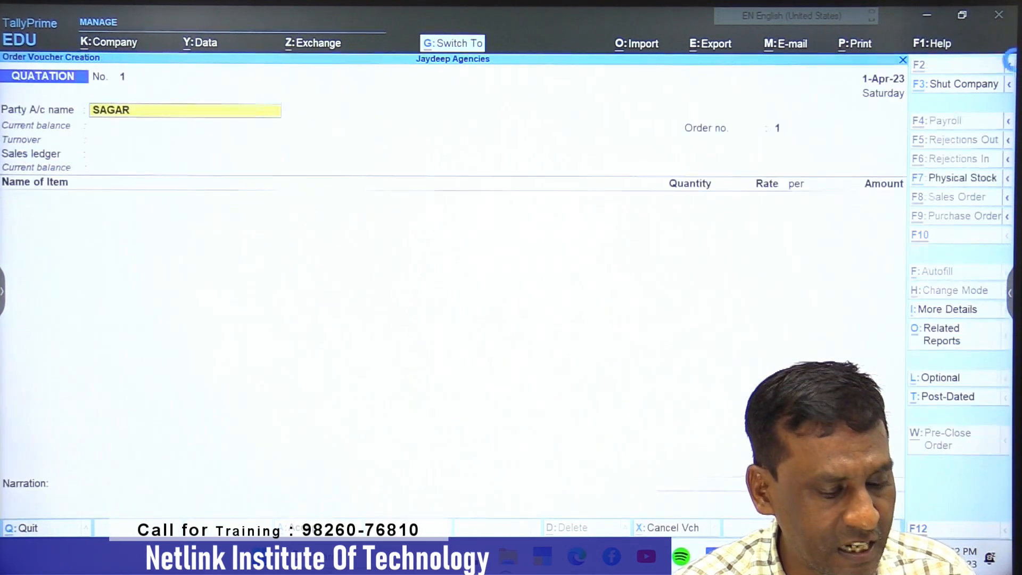
Use the new customer as the voucher's party, leave the order and dispatch details blank, and accept the default party details
key("Return")
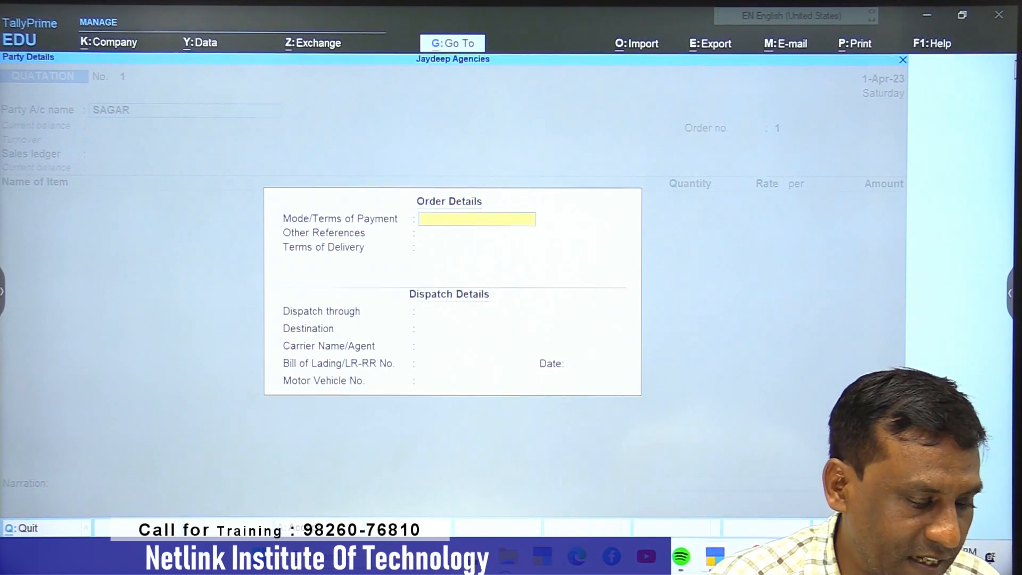
key("Return")
key("Return")
key("Return")
key("Return")
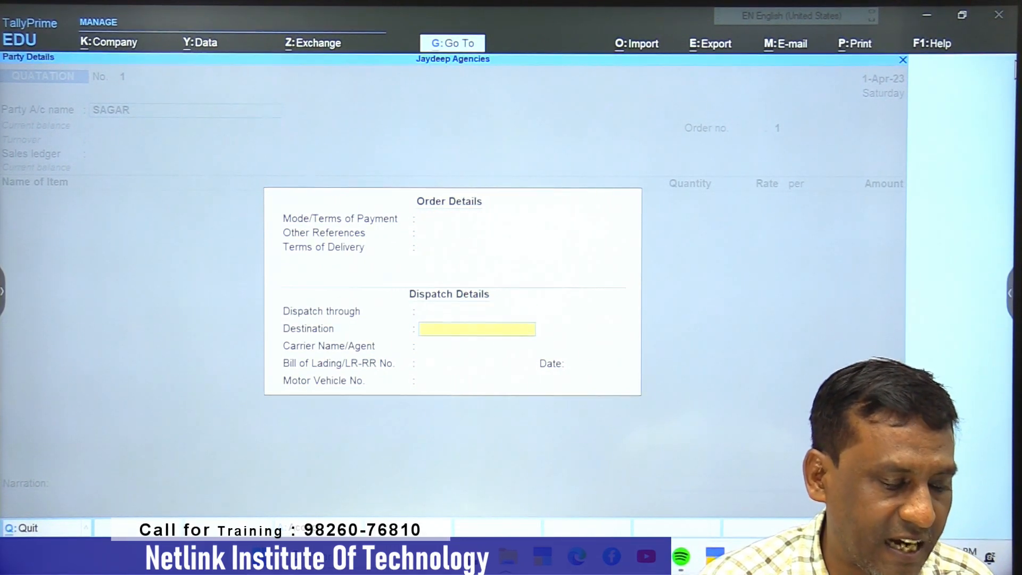
key("Return")
key("Return")
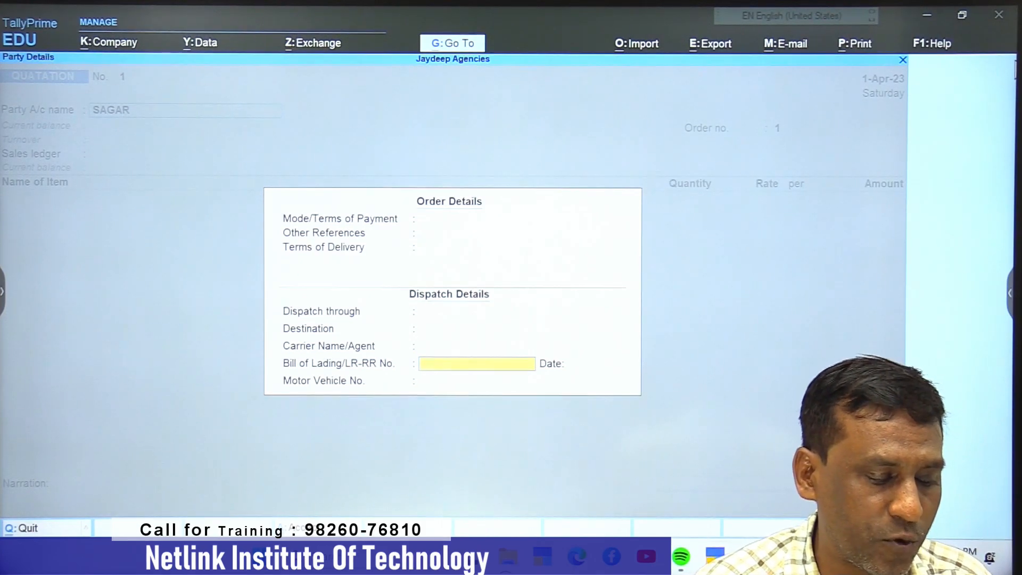
key("Return")
key("Return")
key("Return")
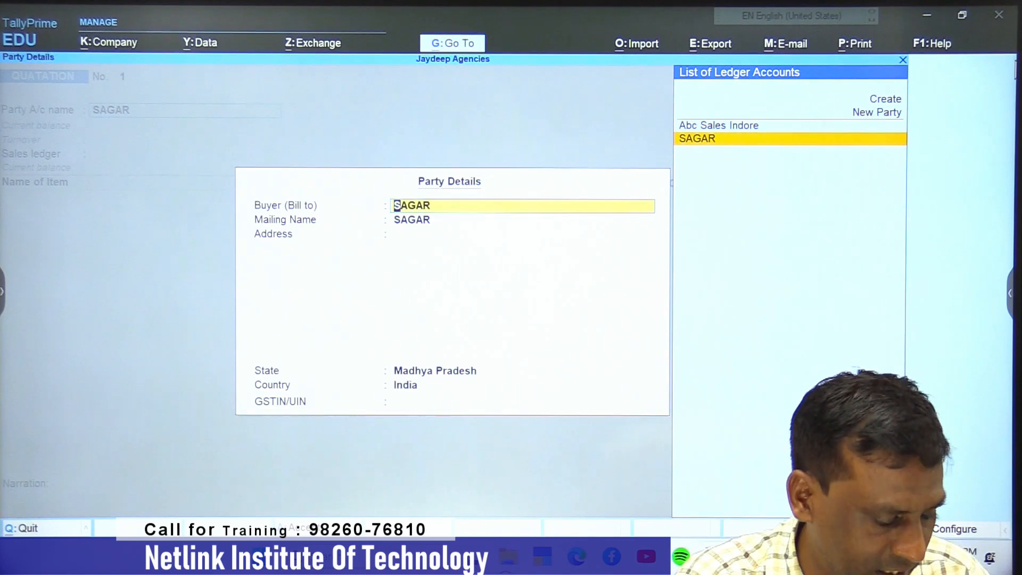
key("ctrl+a")
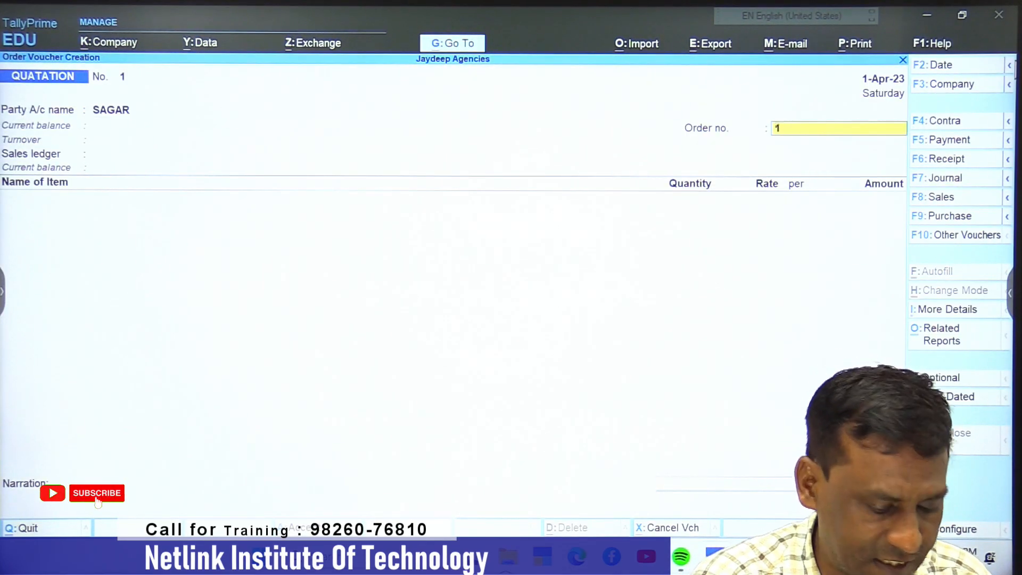
Set the quotation's order number to QTN-0001
type("QTN")
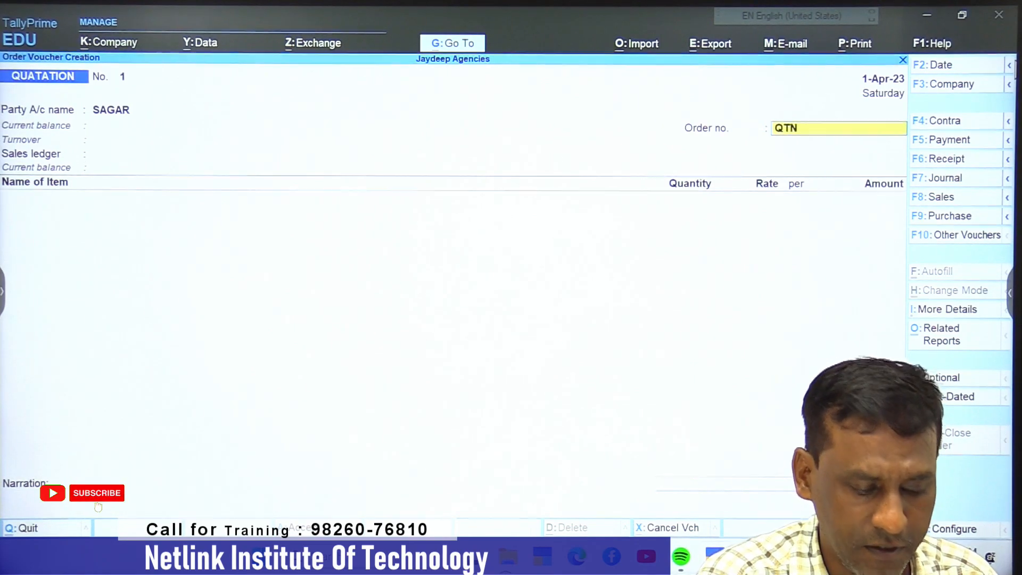
type("-01")
key("Return")
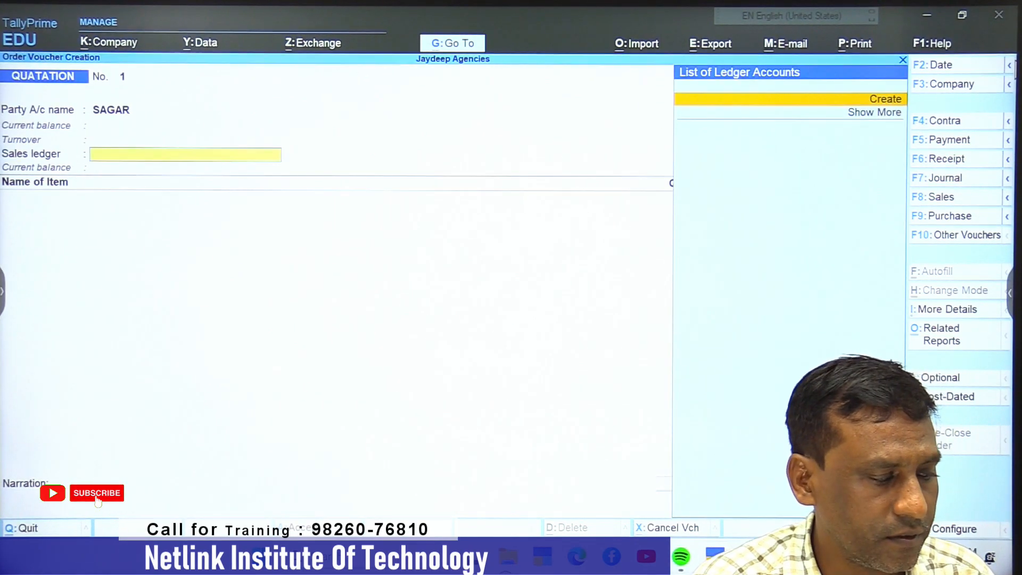
Start a new sales ledger named SALES and group it under Sales Accounts
key("alt+c")
type("SALES")
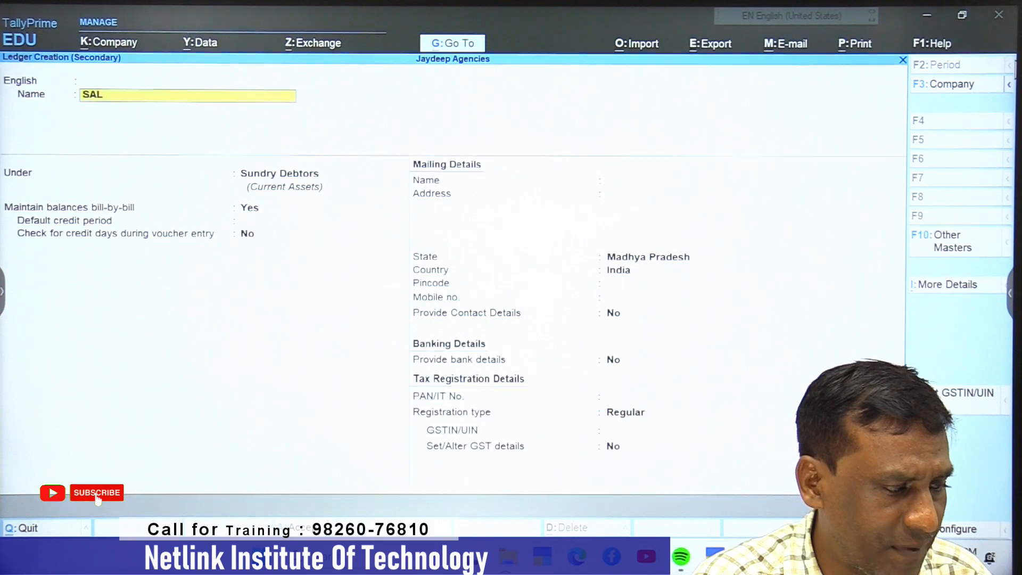
key("Return")
key("Return")
type("SAL")
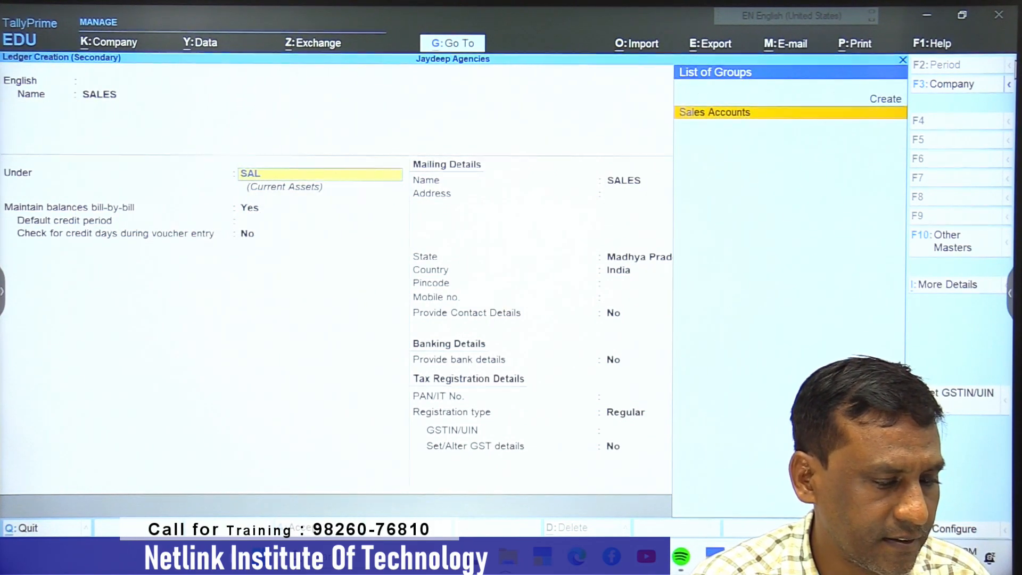
key("Return")
Keep GST applicable for the SALES ledger, set its type of supply to Goods, and save it
key("Return")
key("Return")
key("Return")
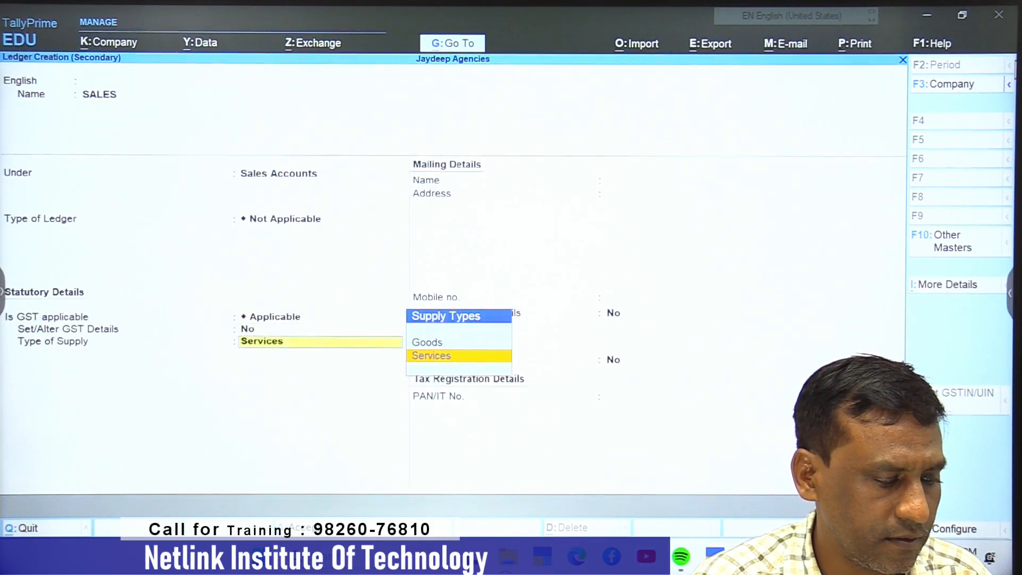
key("Up")
key("Return")
key("ctrl+a")
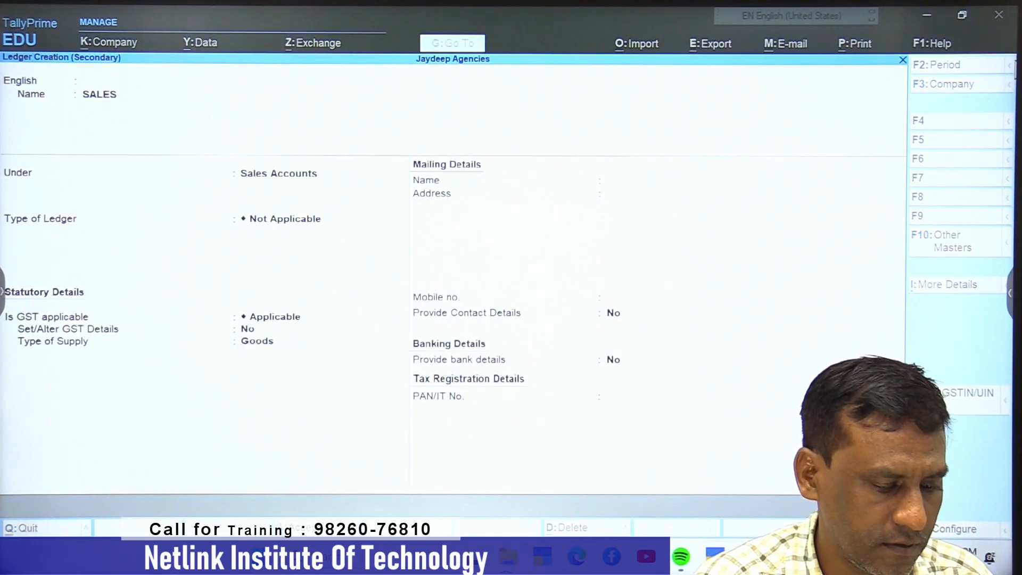
Assign a Sales nature of transaction as the tax classification for the quotation's sales ledger
type("SALES")
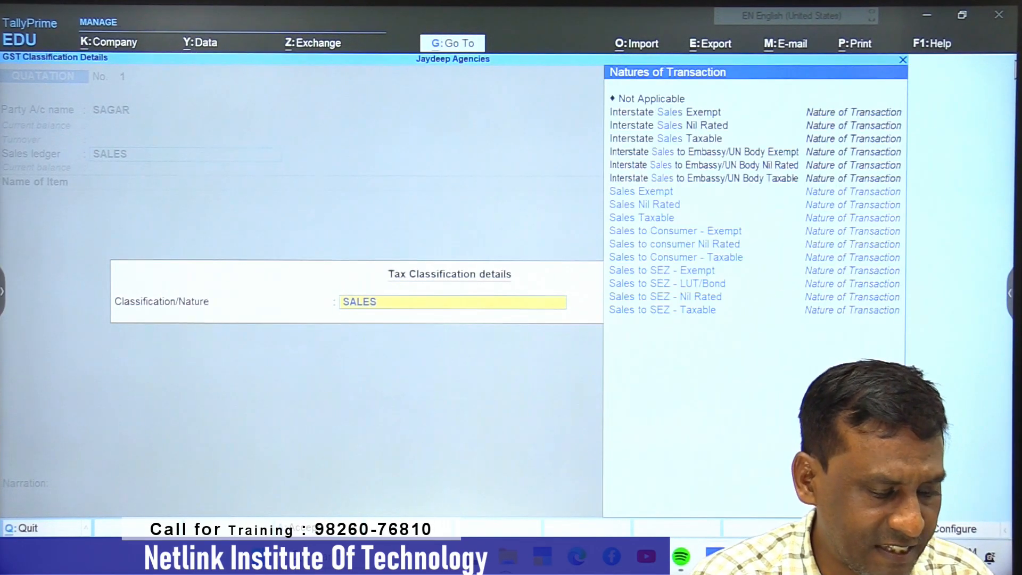
key("Down")
key("Down")
key("Down")
key("Return")
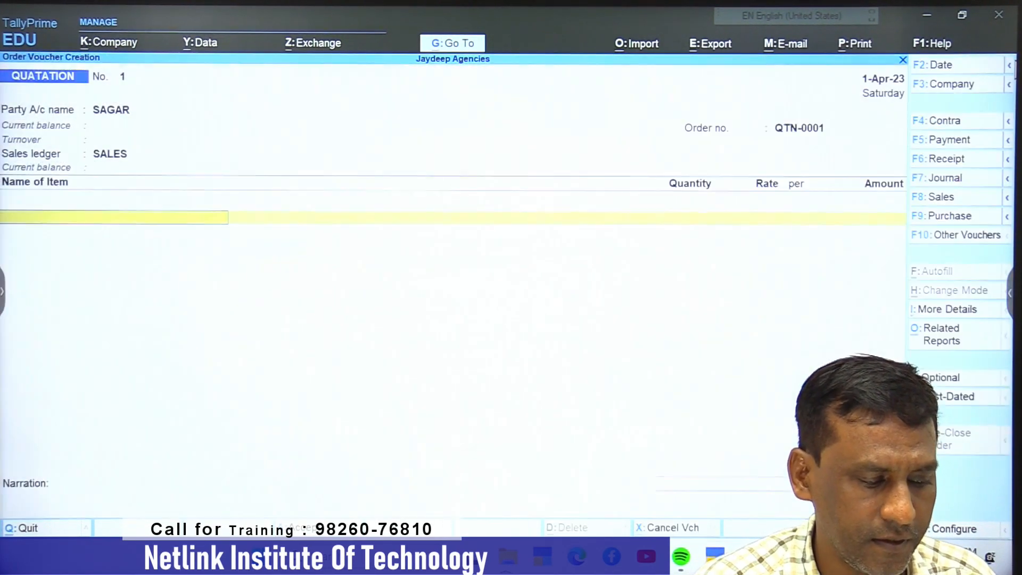
Add the Dell Laptop item due on 1-Apr-23, with a quantity of 2 pc at a rate of 50,000
type("A")
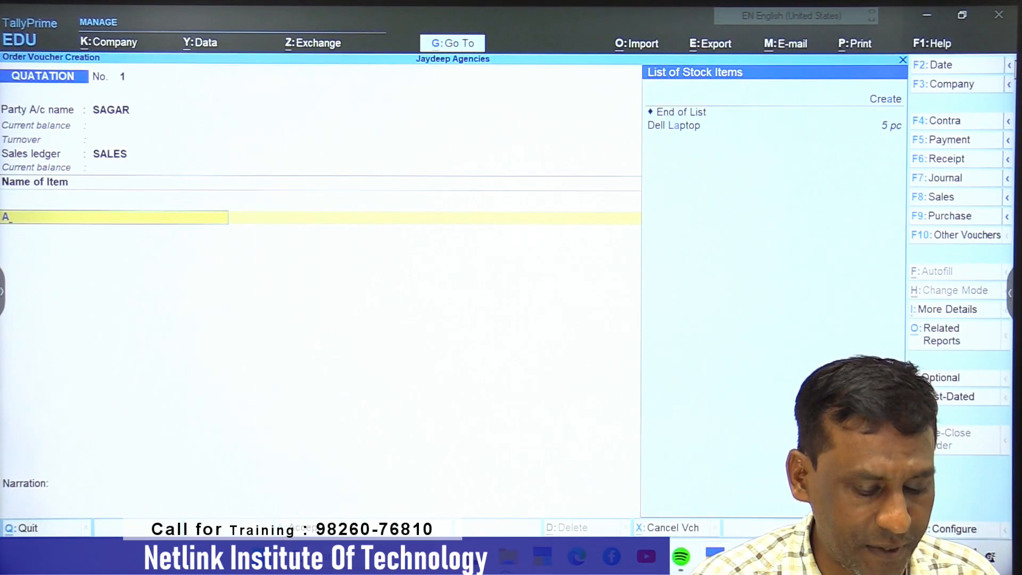
key("Down")
key("Return")
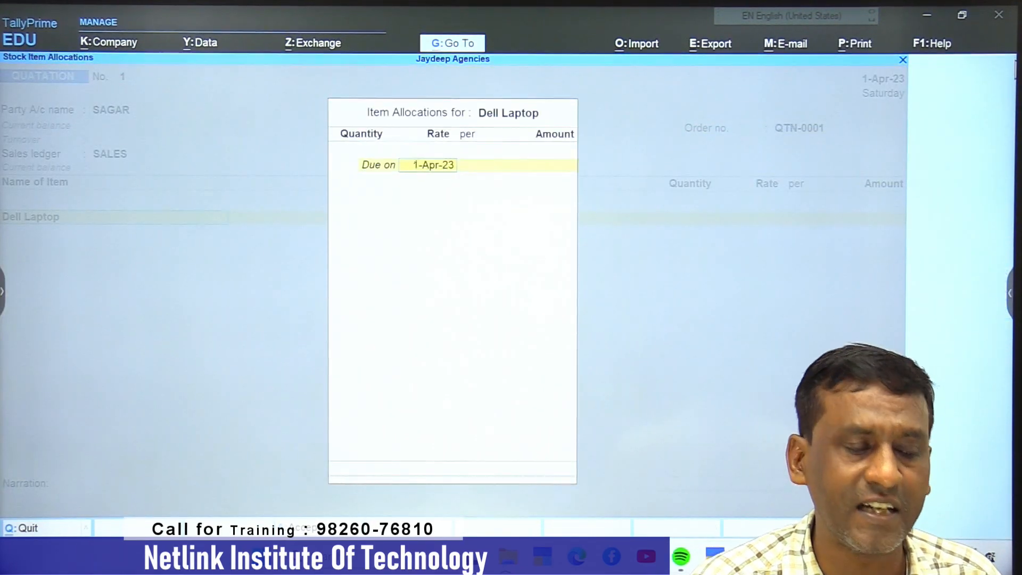
key("Return")
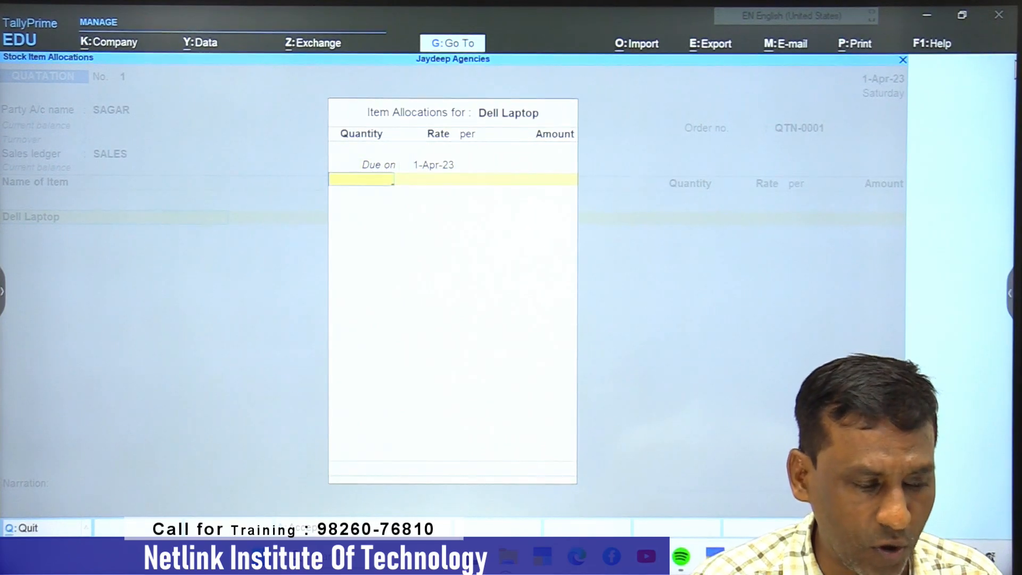
key("Return")
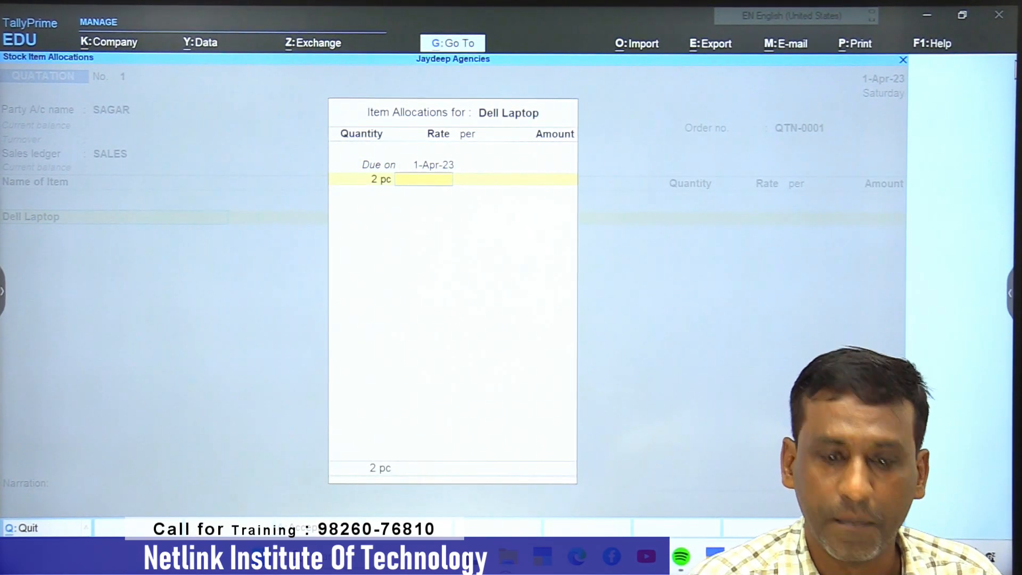
type("50000")
key("Return")
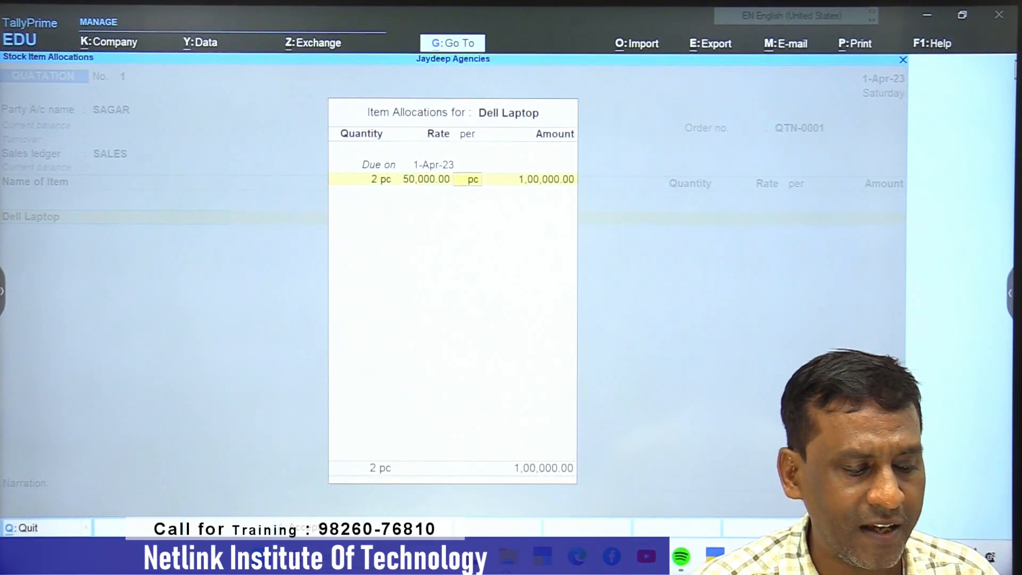
key("Return")
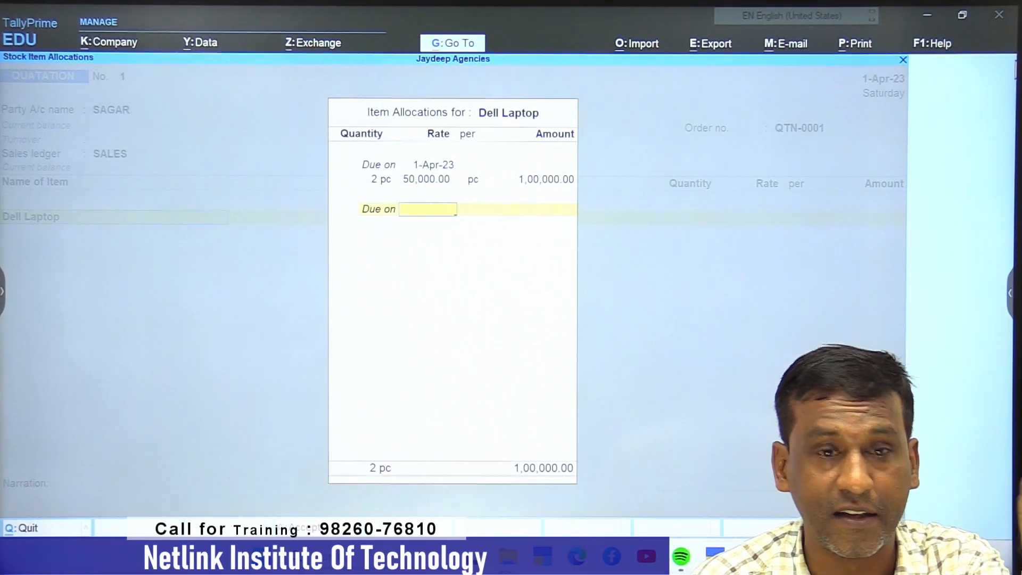
key("Return")
key("Return")
key("Return")
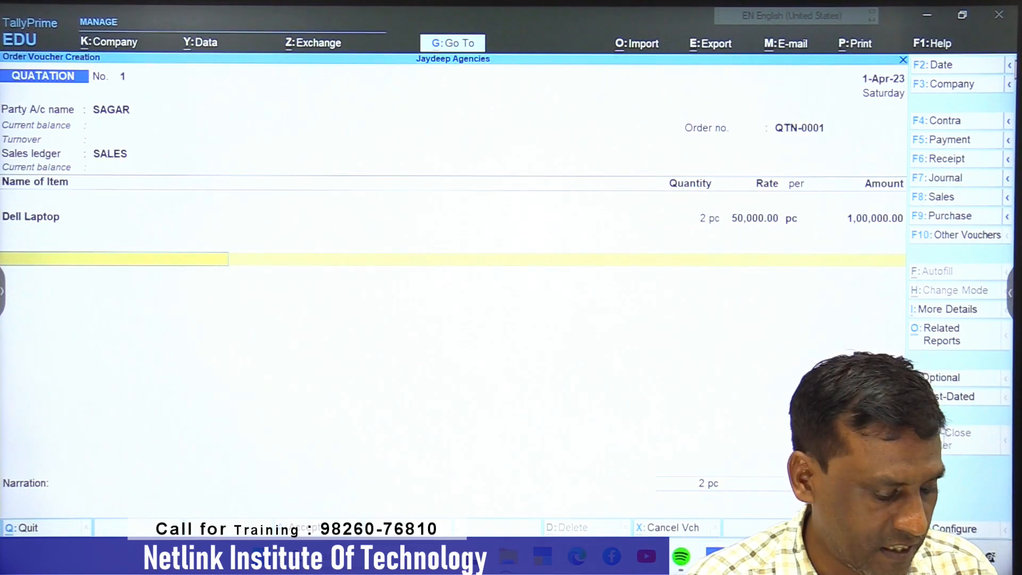
Add the CGST and SGST ledgers below the laptop item and finish the list of tax entries
type("C")
key("Return")
key("Return")
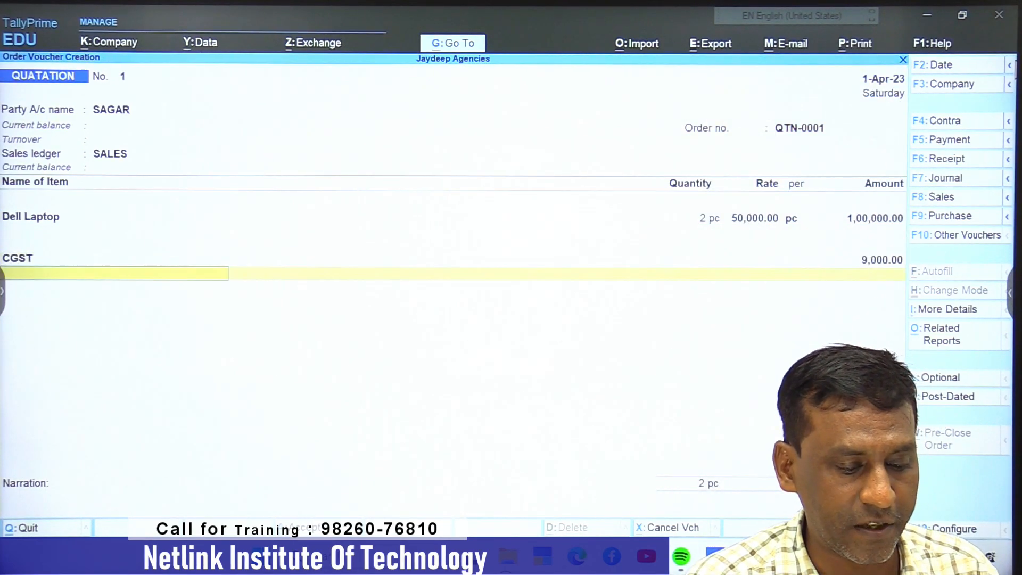
type("SG")
key("Return")
key("Return")
key("Return")
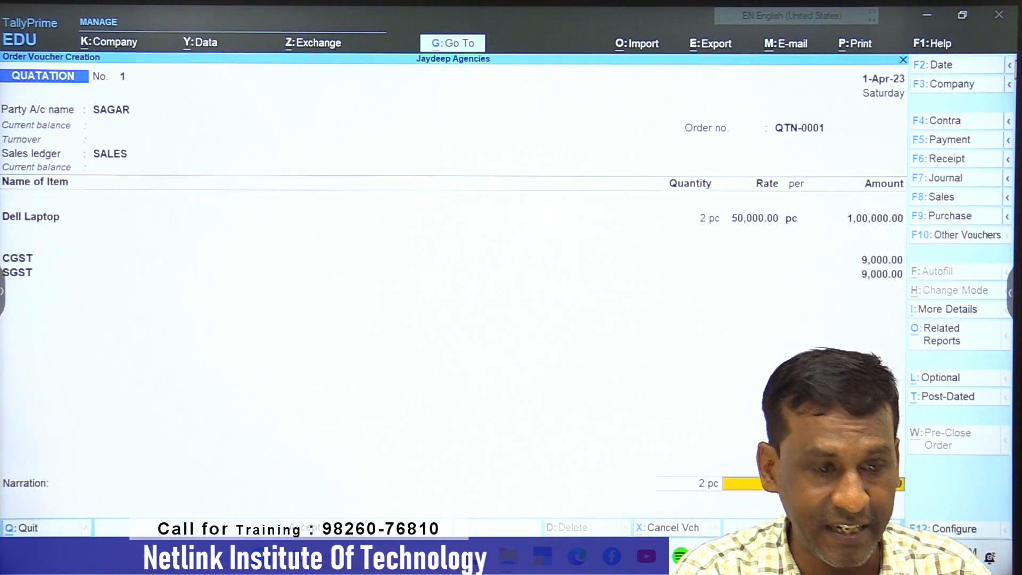
Preview the current quotation's printout enlarged, check its title and layout, and return to the print settings
key("alt+p")
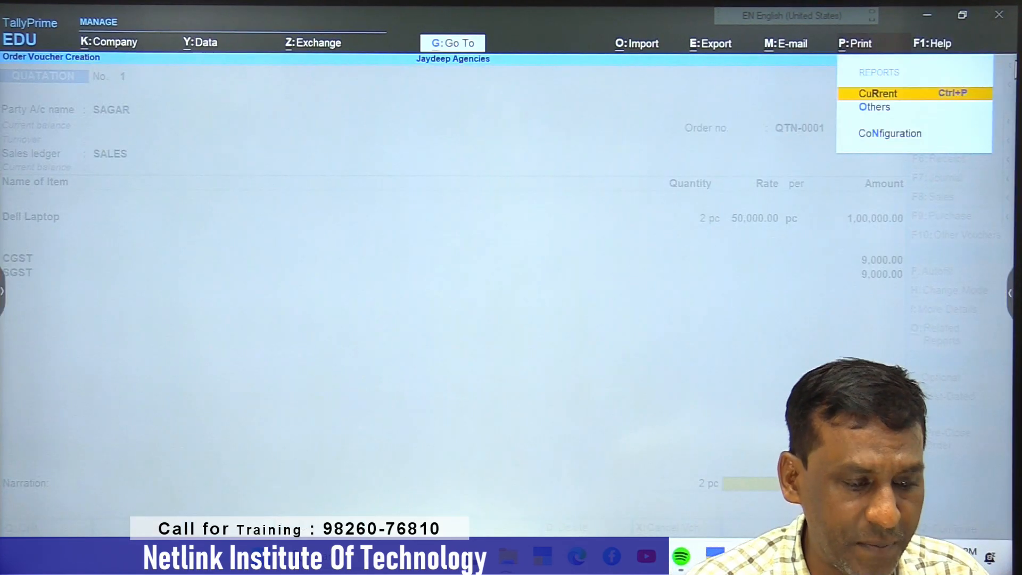
key("Return")
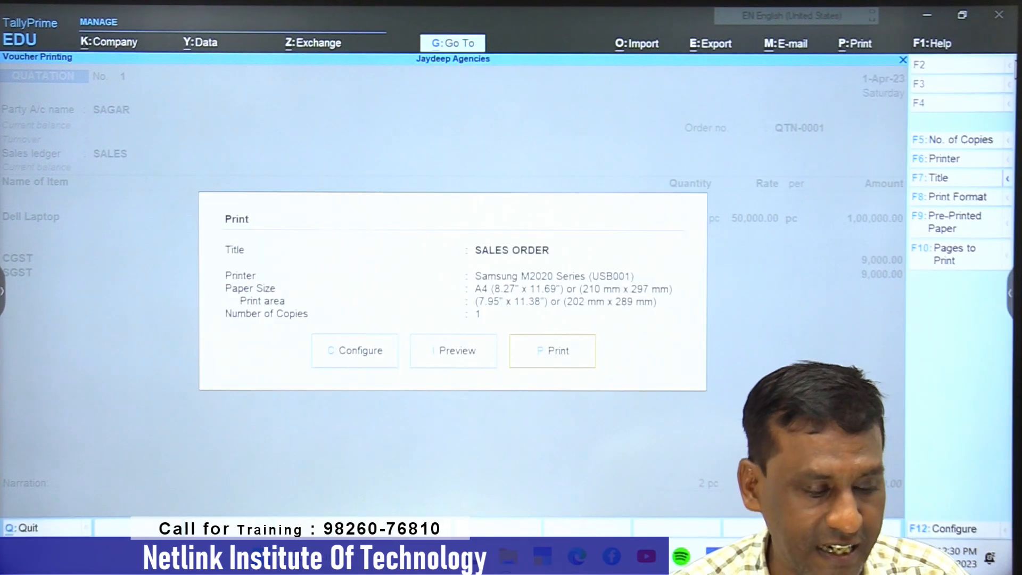
left_click(428, 350)
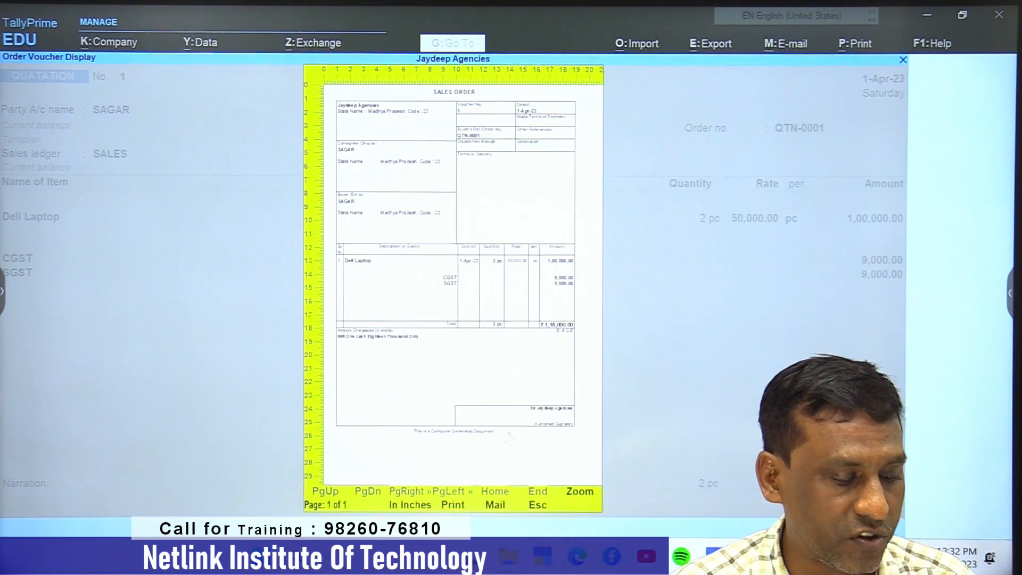
left_click(577, 492)
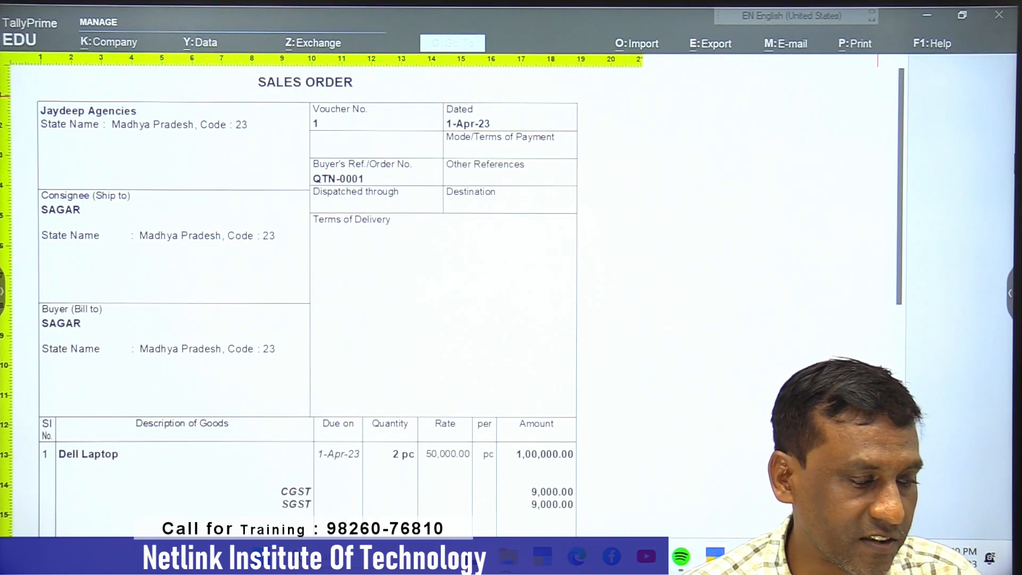
key("Escape")
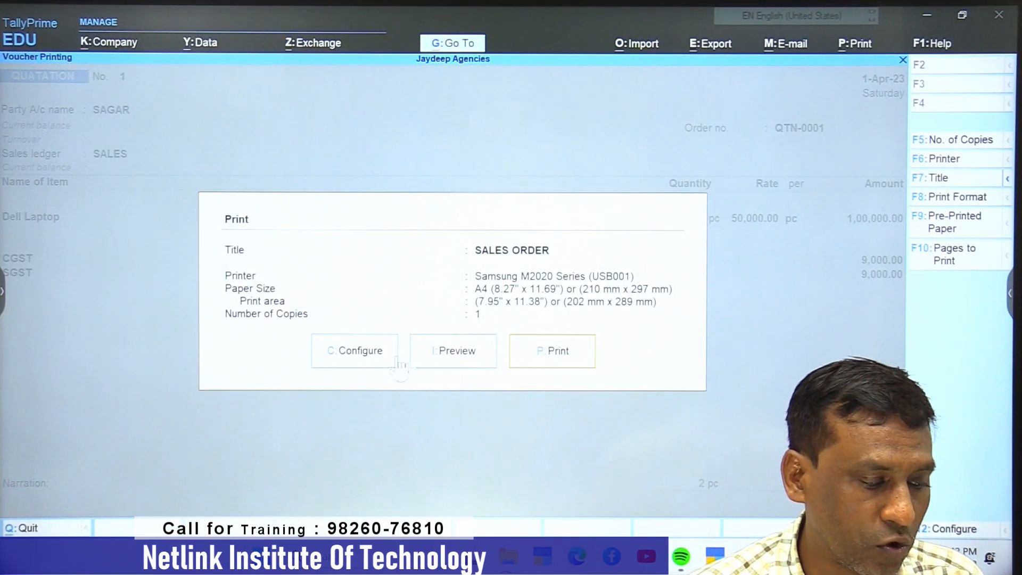
Set the printed title of the quotation to QUATATION in the print configuration and save it
left_click(375, 361)
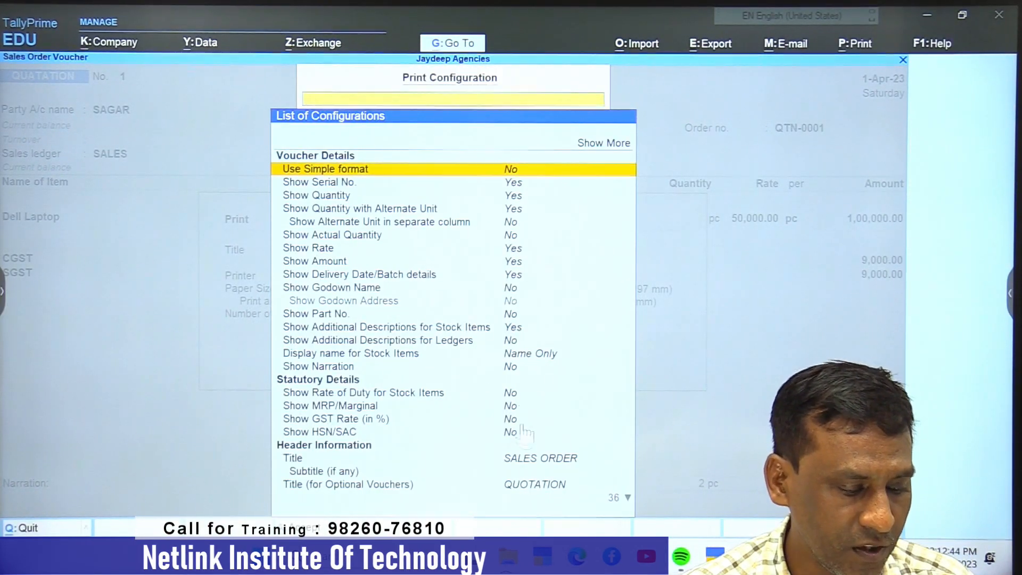
left_click(531, 461)
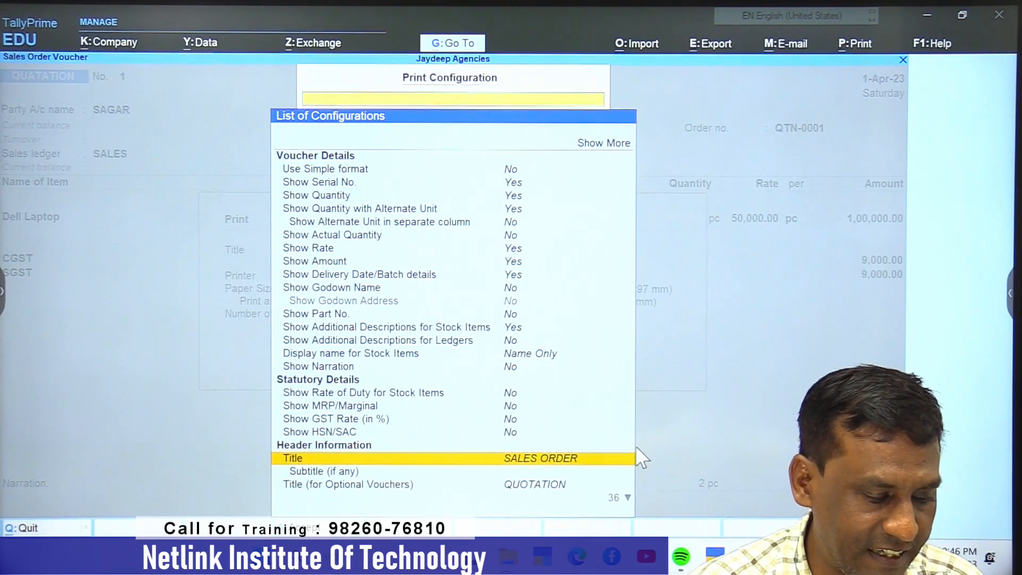
key("Return")
type("QU")
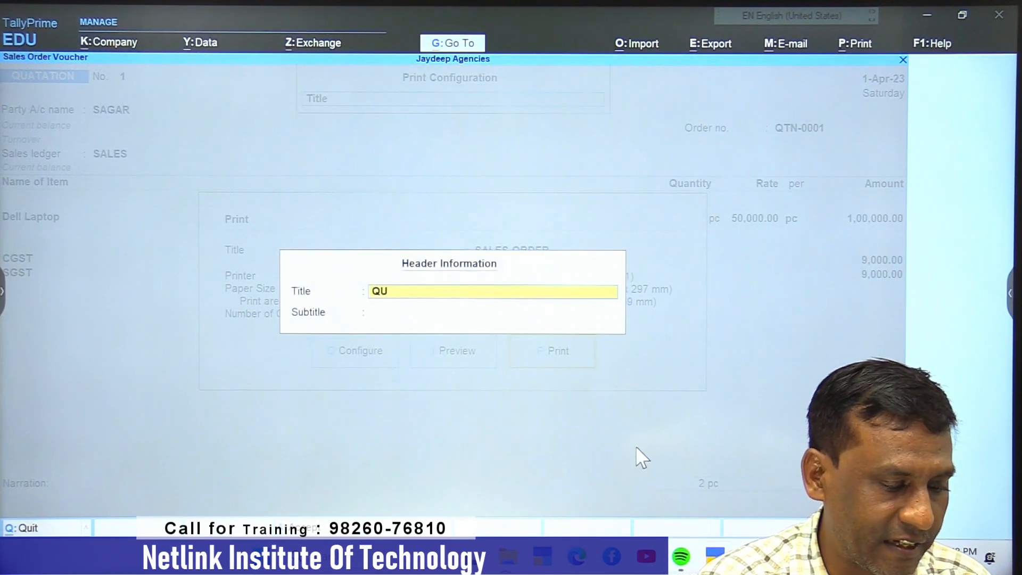
type("ATATION")
key("Return")
key("Return")
key("Return")
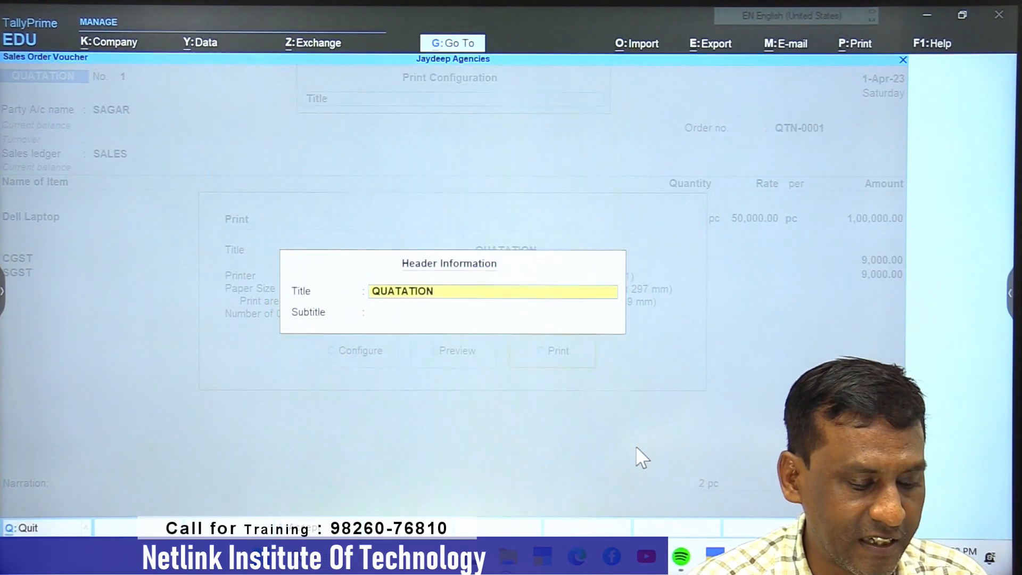
key("Return")
key("Return")
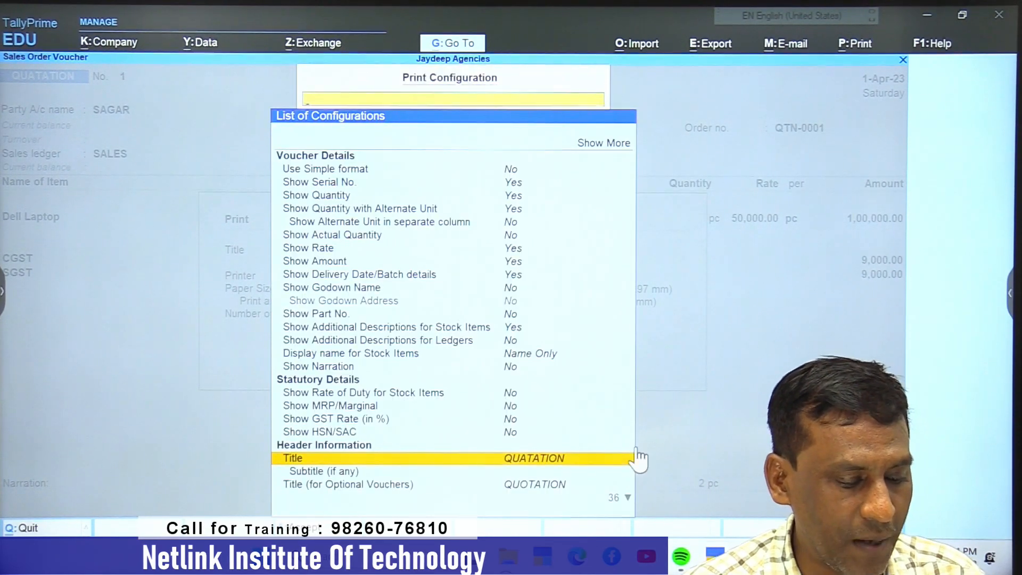
key("ctrl+a")
Preview the quotation's printout enlarged, check its title and layout, and return to the voucher
left_click(473, 356)
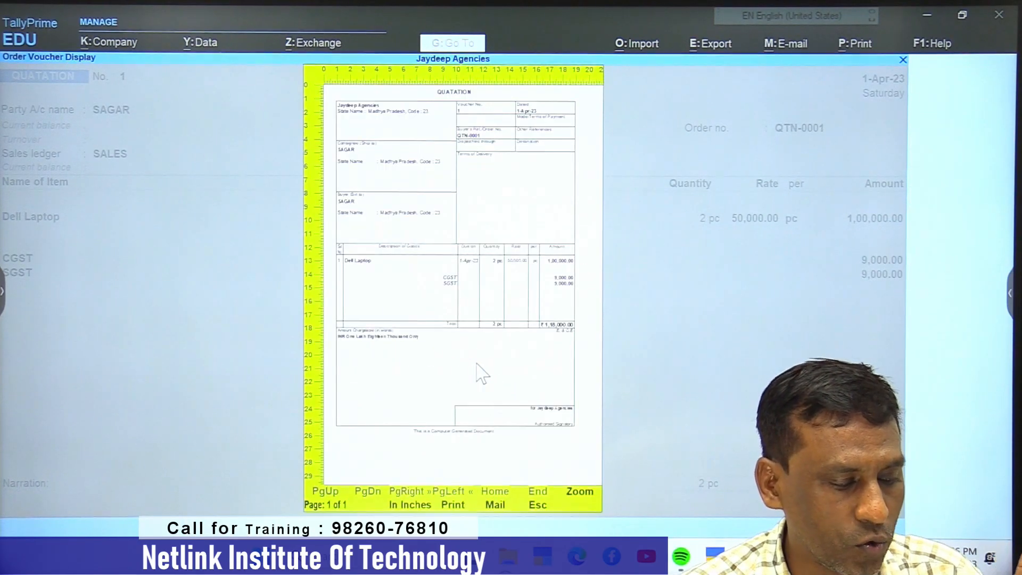
left_click(583, 502)
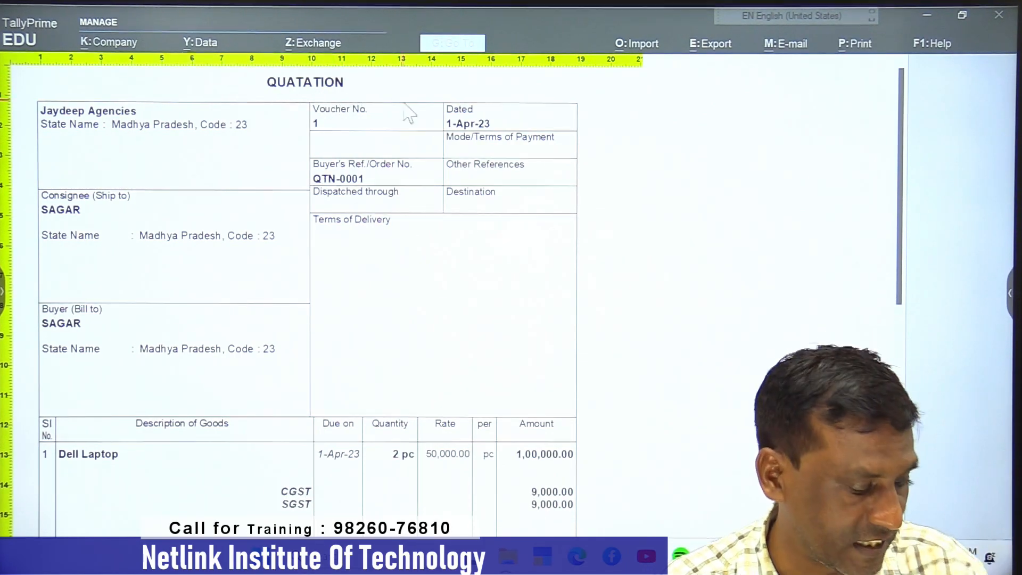
key("Escape")
key("Escape")
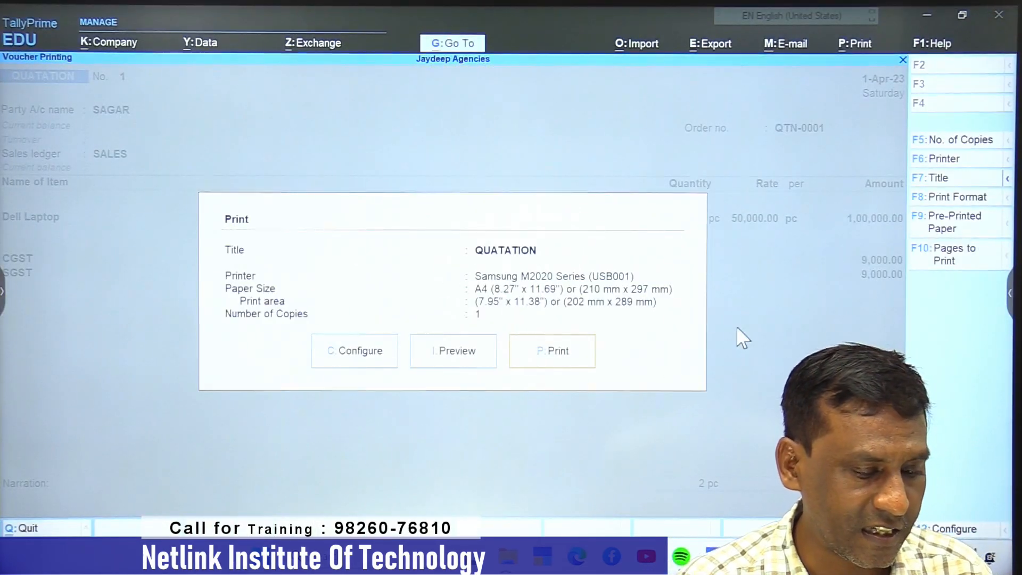
key("Escape")
key("Escape")
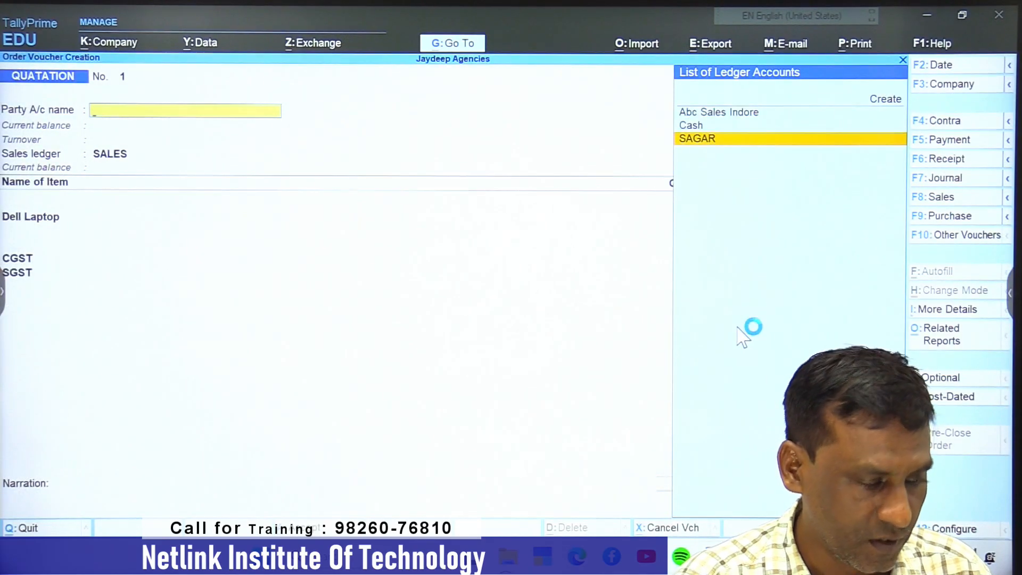
Accept all the remaining entries of the quotation for the Dell Laptop and save the voucher
key("Return")
key("Return")
key("Return")
key("Return")
key("Return")
key("Return")
key("Return")
key("Return")
key("Return")
key("Return")
key("Return")
key("Return")
key("Return")
key("Return")
key("Return")
key("Return")
key("Return")
key("Return")
key("Return")
key("Return")
key("Return")
key("Return")
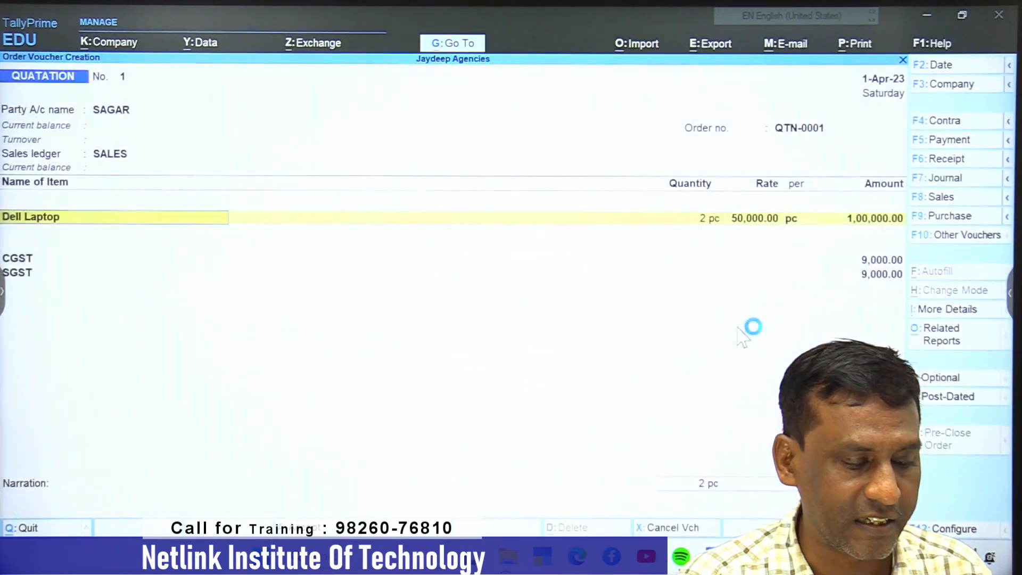
key("Return")
key("Return")
key("Return")
key("Return")
key("Return")
key("Return")
key("Return")
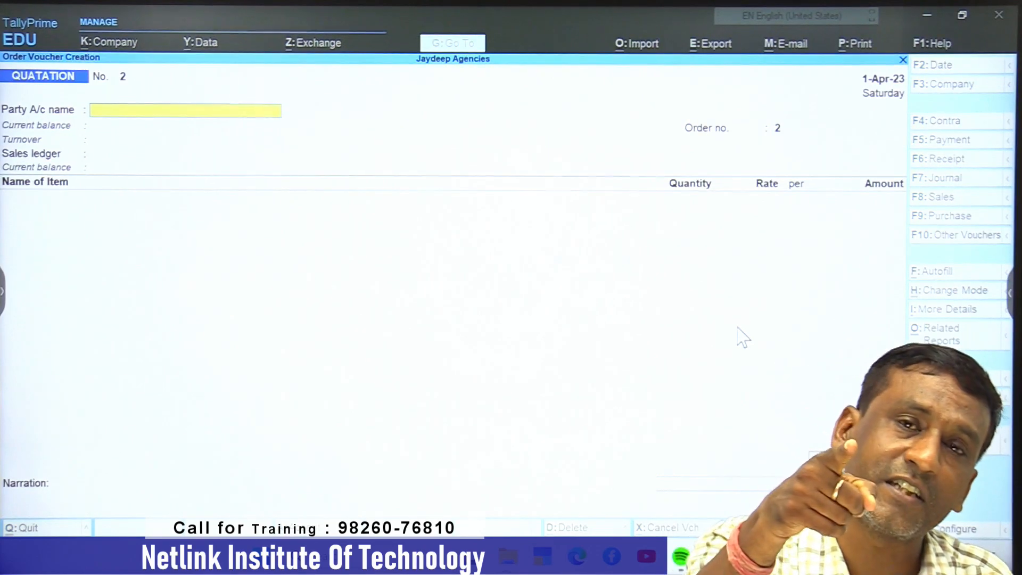
Examine the monthly stock summary of the Dell Laptop in the inventory books and return to the Gateway of Tally
key("Escape")
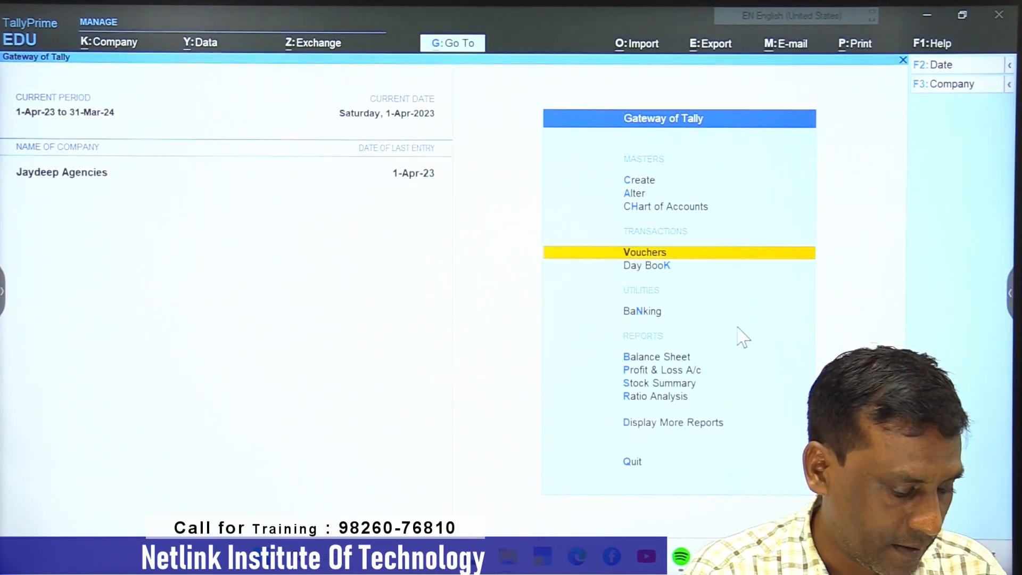
key("d")
key("Down")
key("Down")
key("Down")
key("Down")
key("Down")
key("Down")
key("Down")
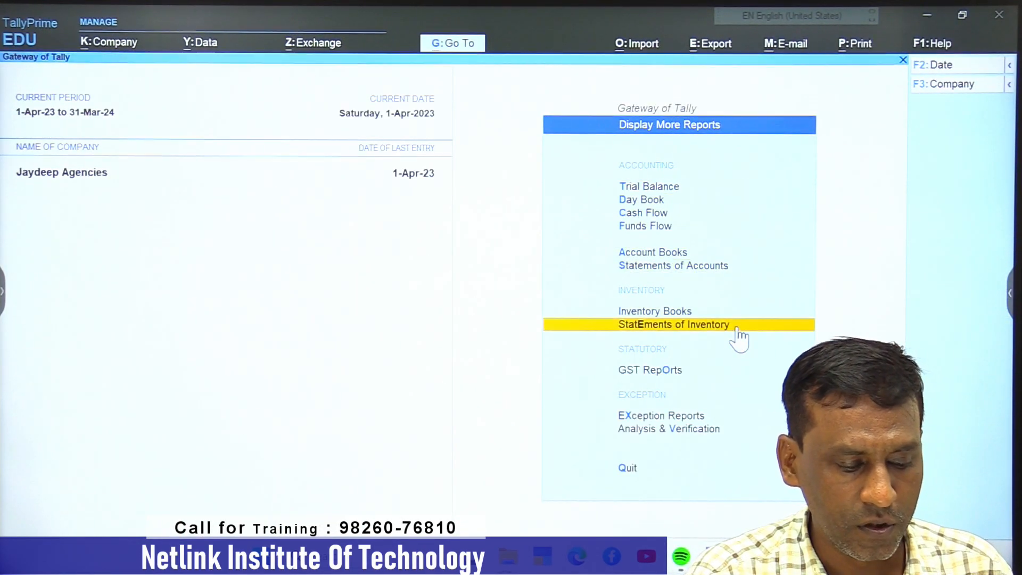
key("Up")
key("Return")
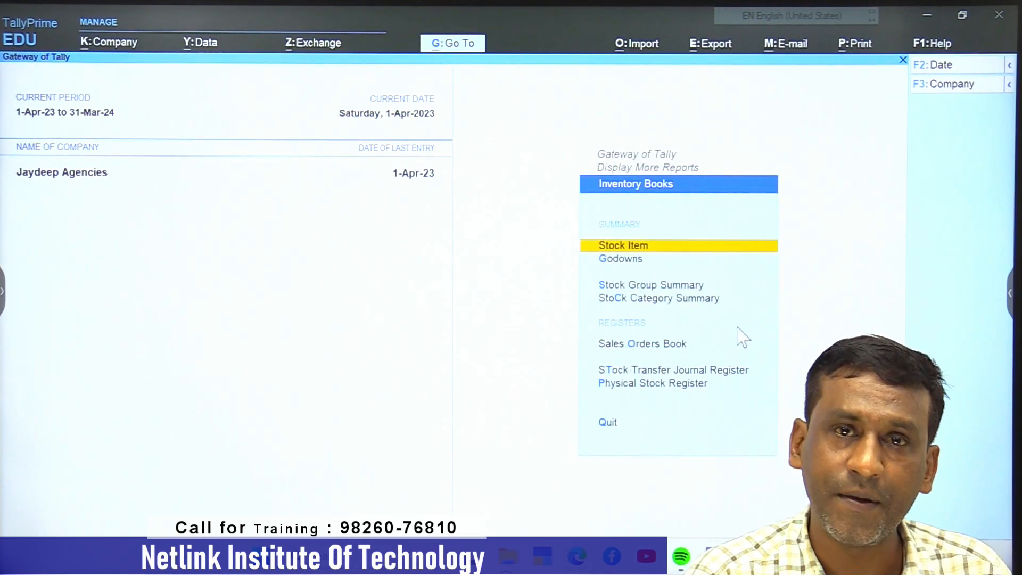
key("Return")
key("Return")
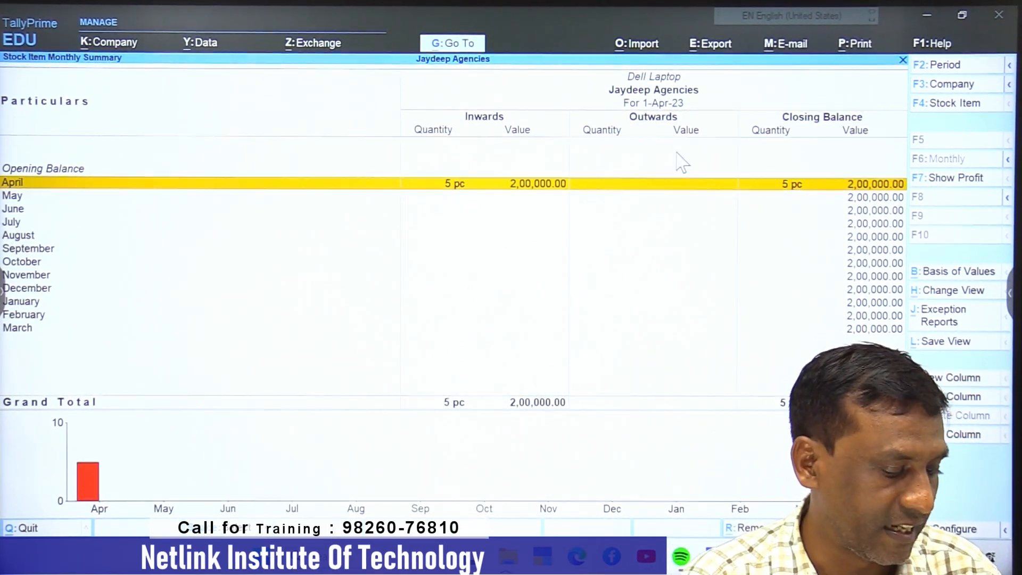
key("Escape")
key("Escape")
key("Escape")
key("Escape")
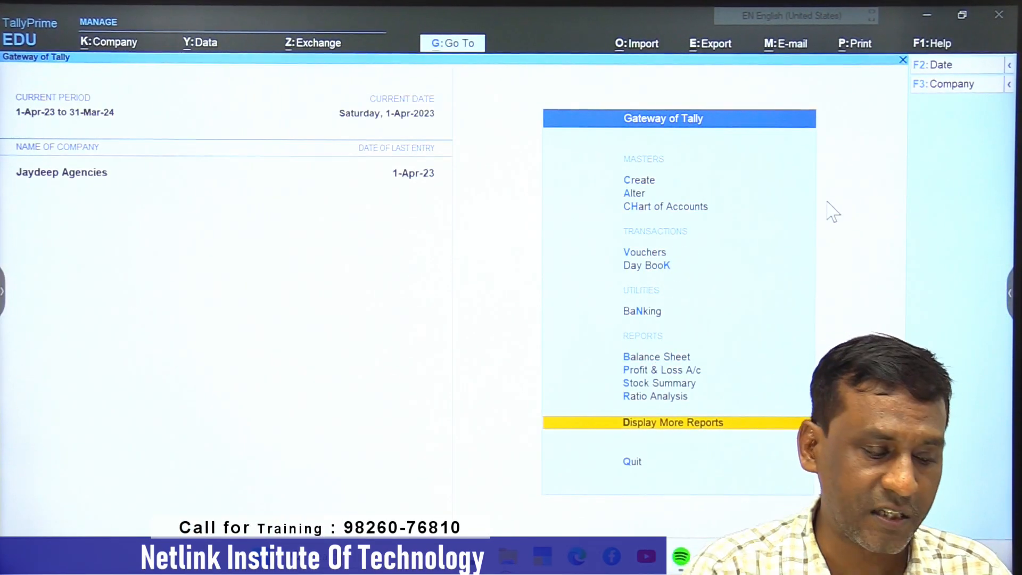
Start voucher entry and set the voucher date to 1-May-23
key("v")
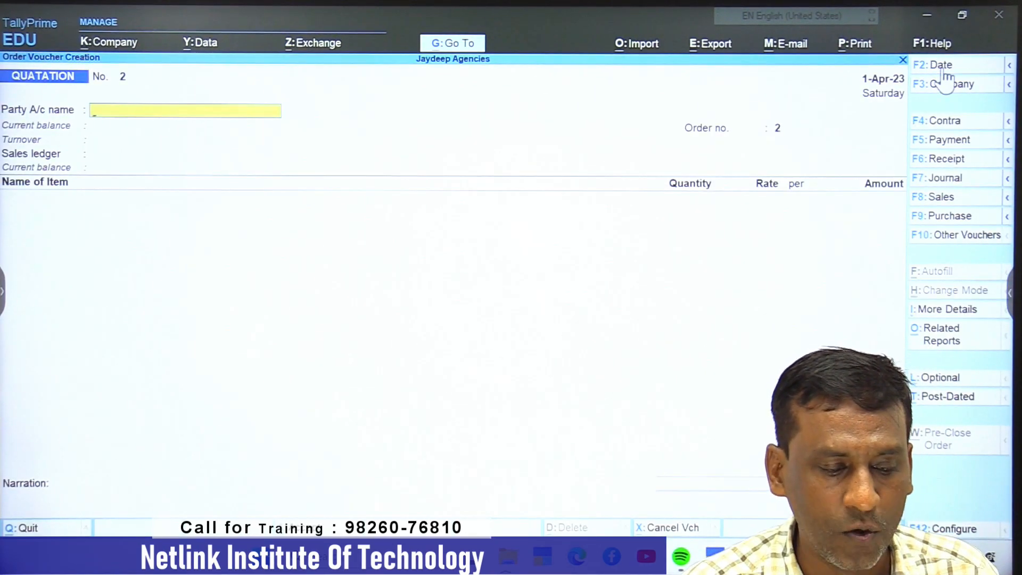
left_click(940, 66)
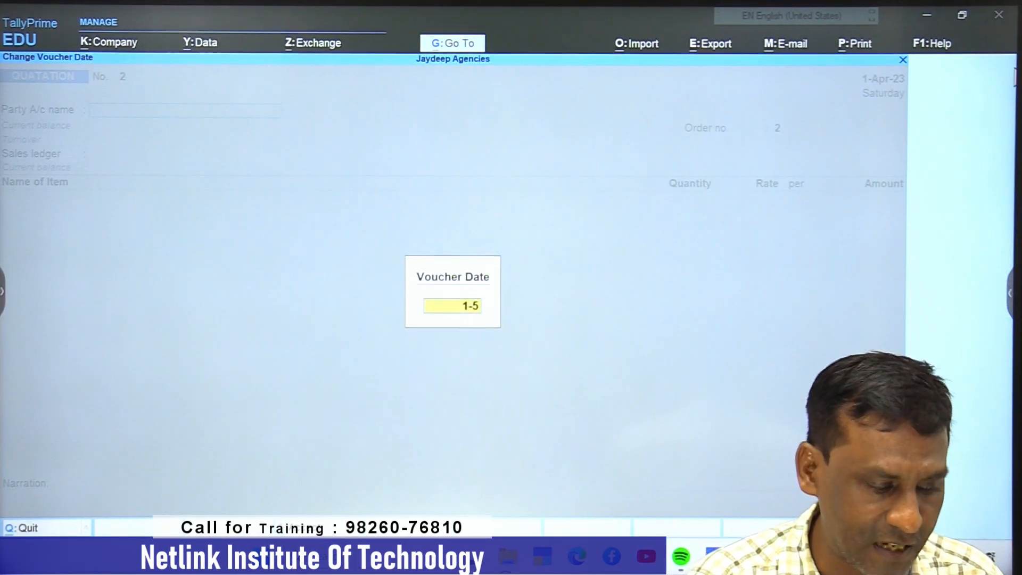
type("1-5")
key("Return")
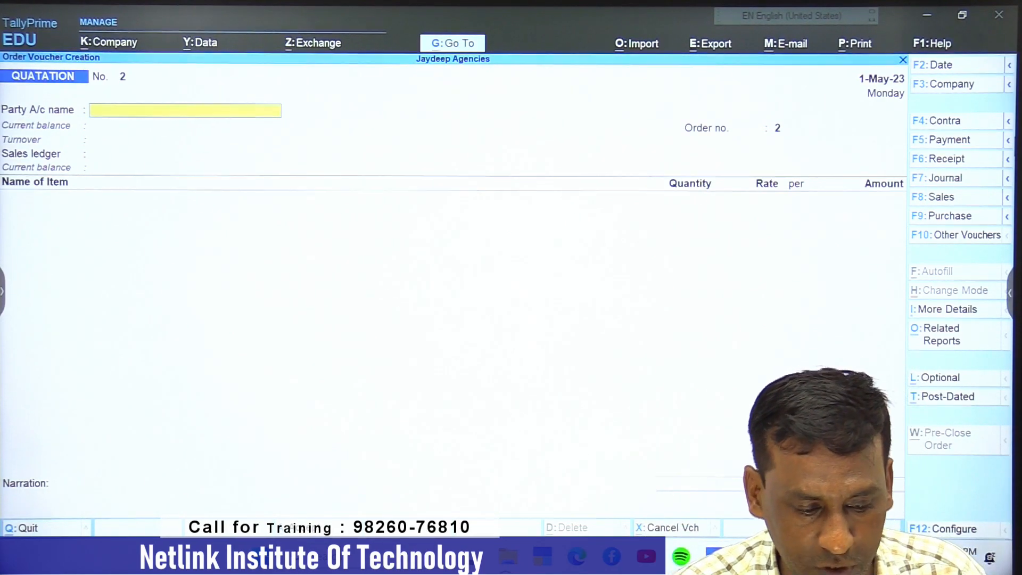
Show the inactive voucher types, activate Delivery Note and switch the current voucher to it
left_click(961, 235)
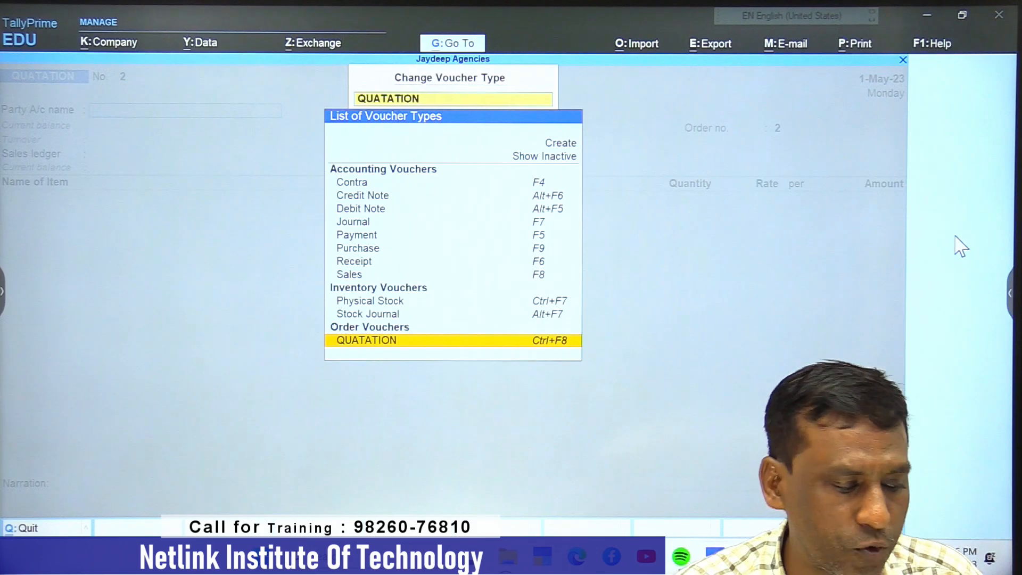
left_click(546, 158)
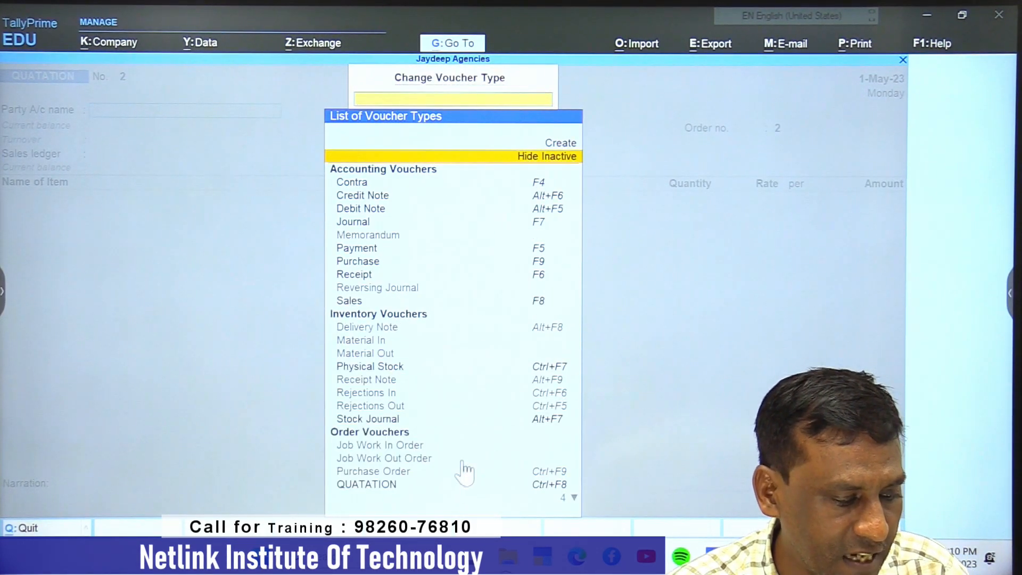
key("Down")
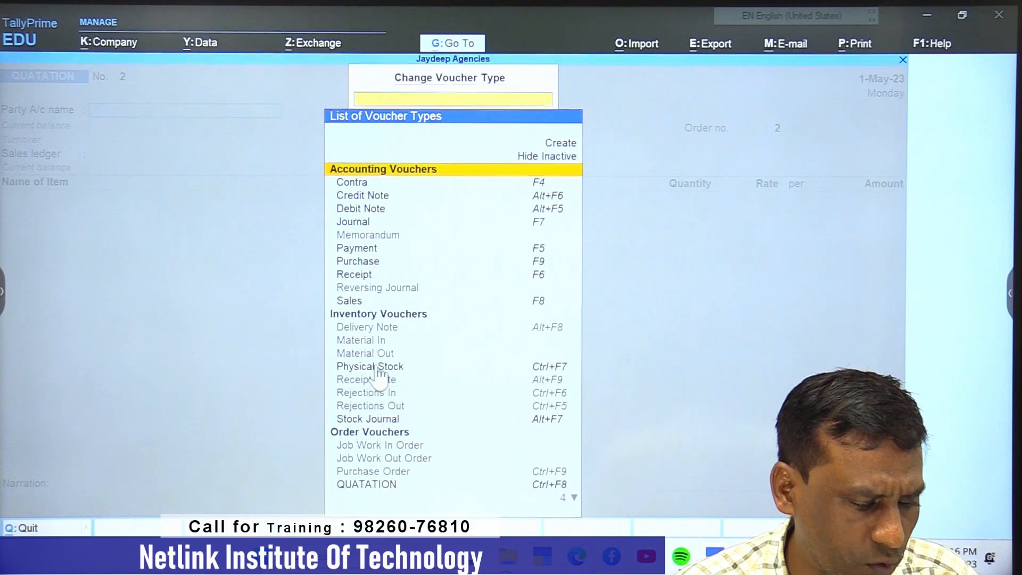
left_click(474, 329)
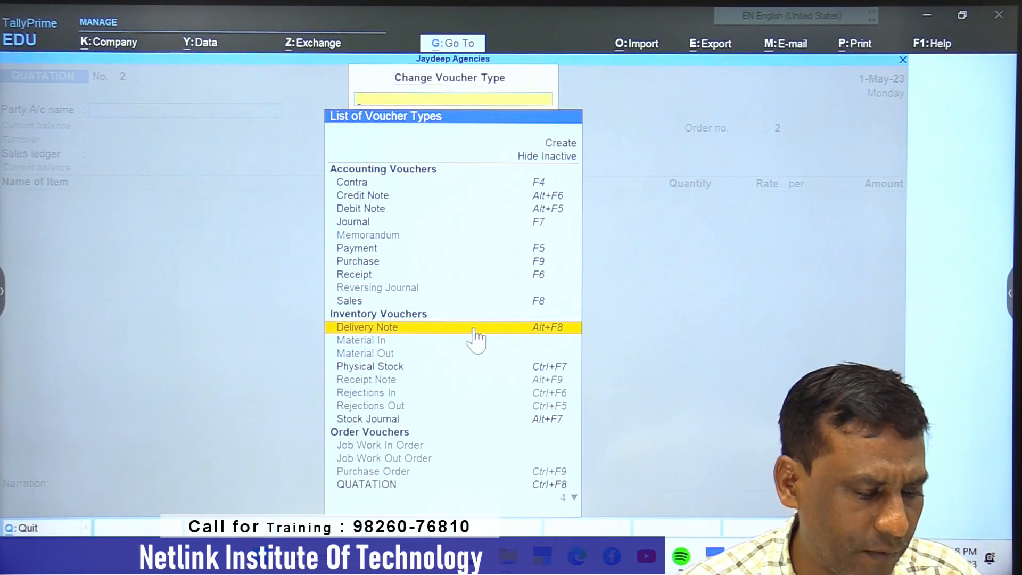
left_click(471, 331)
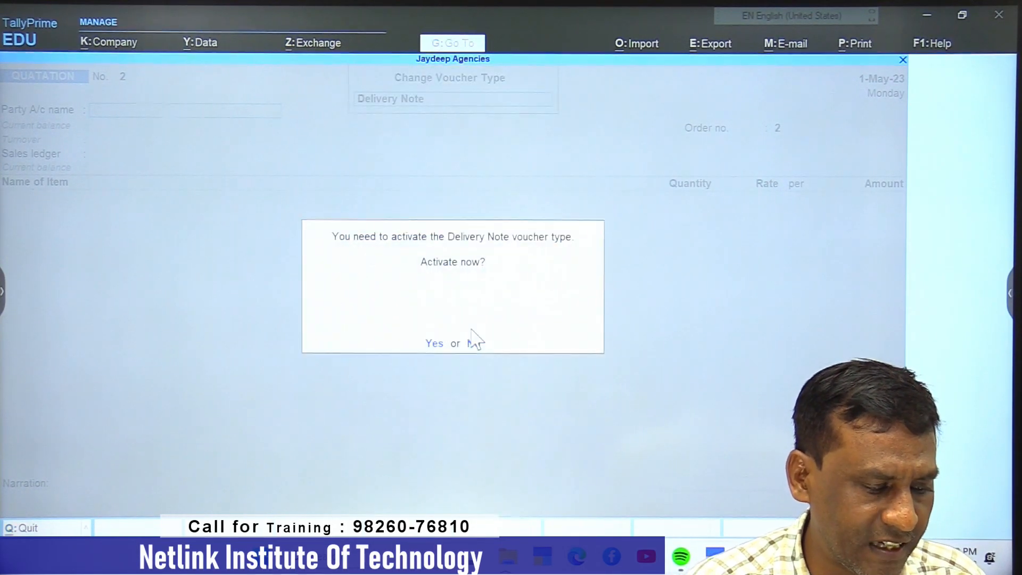
left_click(435, 350)
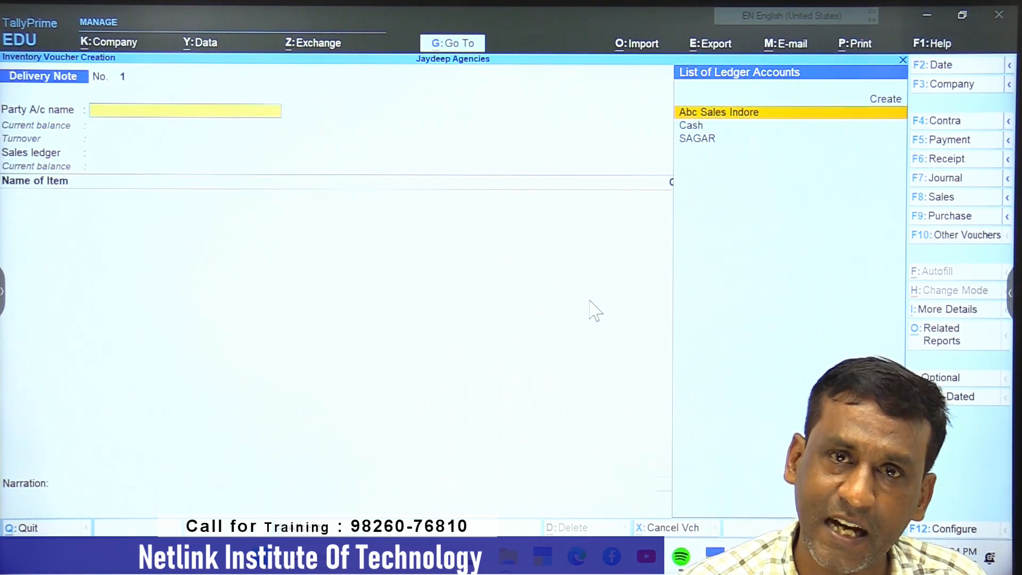
Choose the quotation's customer as the delivery note's party and link the order dated 1-Apr-23
key("Down")
key("Down")
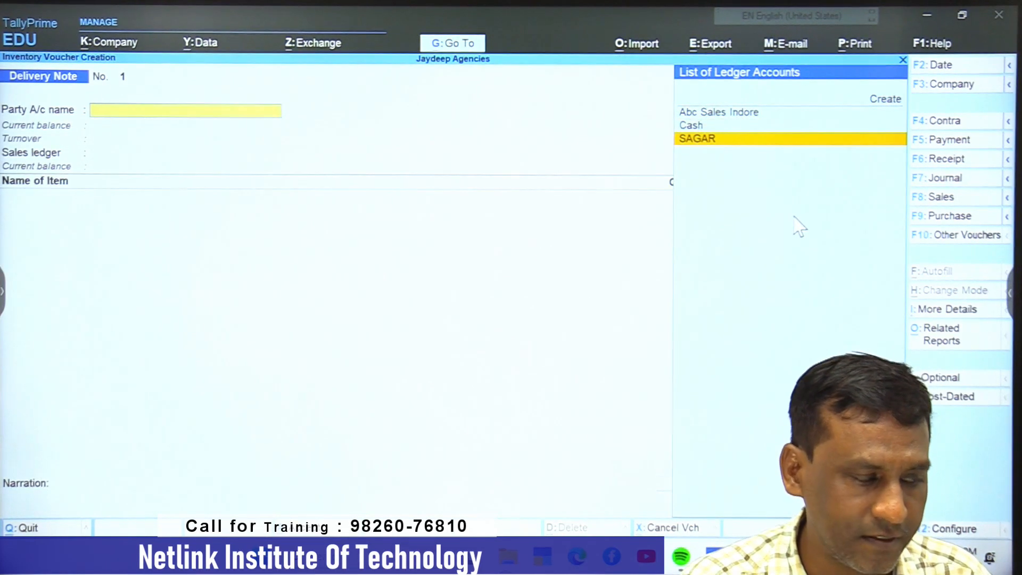
key("Return")
key("Down")
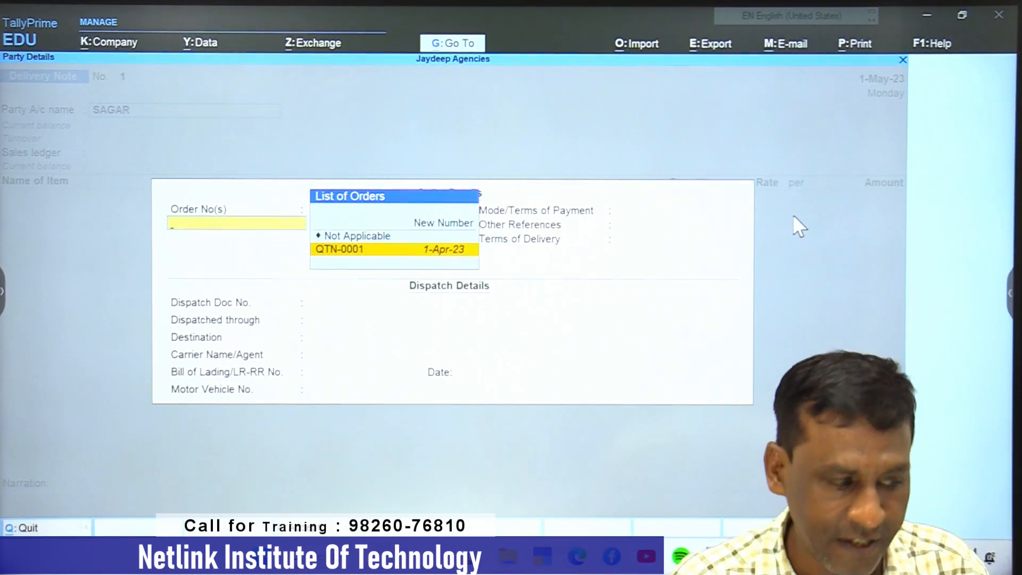
key("Up")
key("Down")
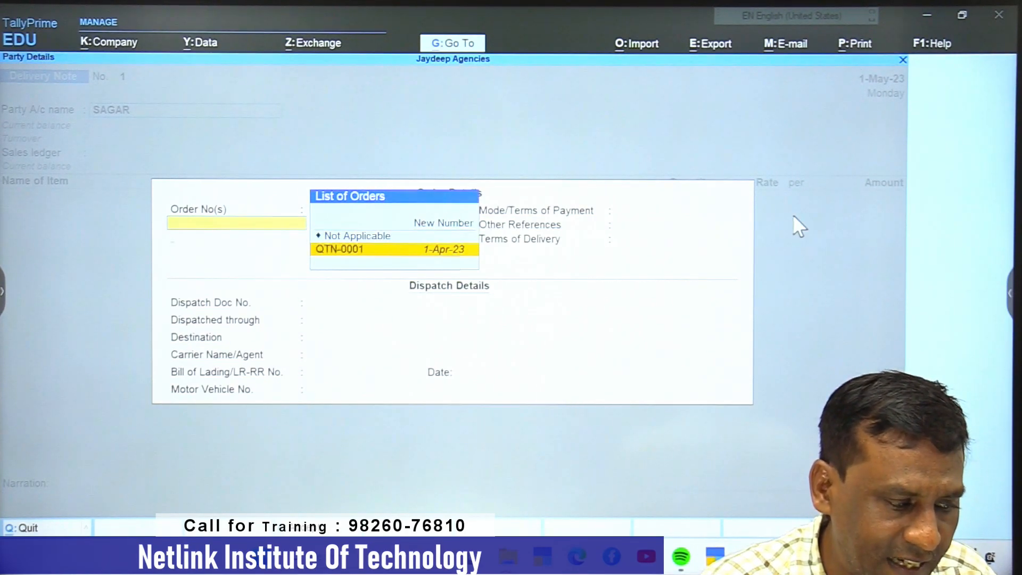
key("Return")
key("Return")
key("Return")
key("Return")
key("Return")
key("Return")
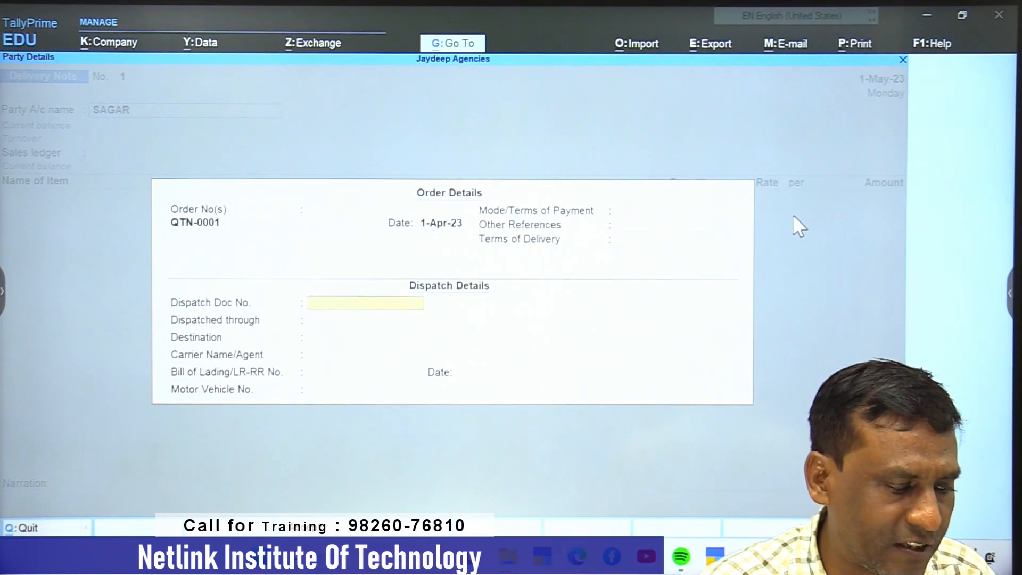
Leave the dispatch details blank and accept the buyer details with Madhya Pradesh as the place of supply
key("Return")
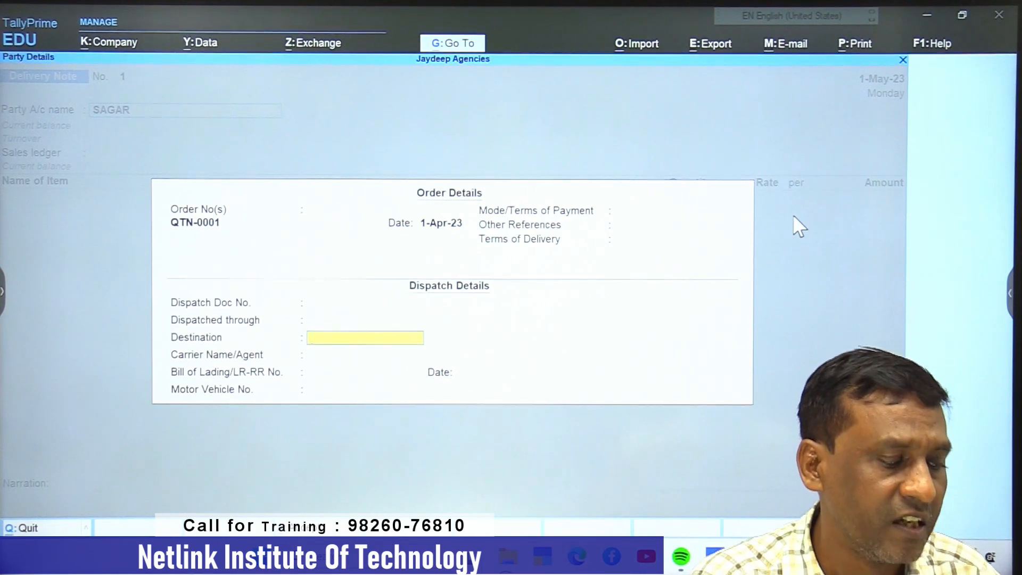
key("Return")
key("Return")
key("Return")
key("Return")
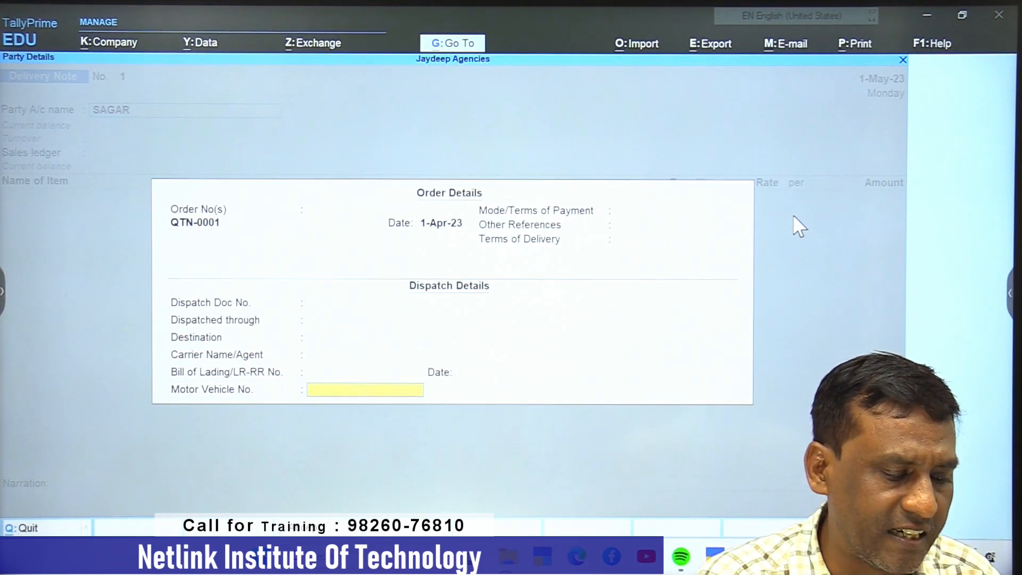
key("Return")
key("Return")
key("Return")
key("Return")
key("Return")
key("Return")
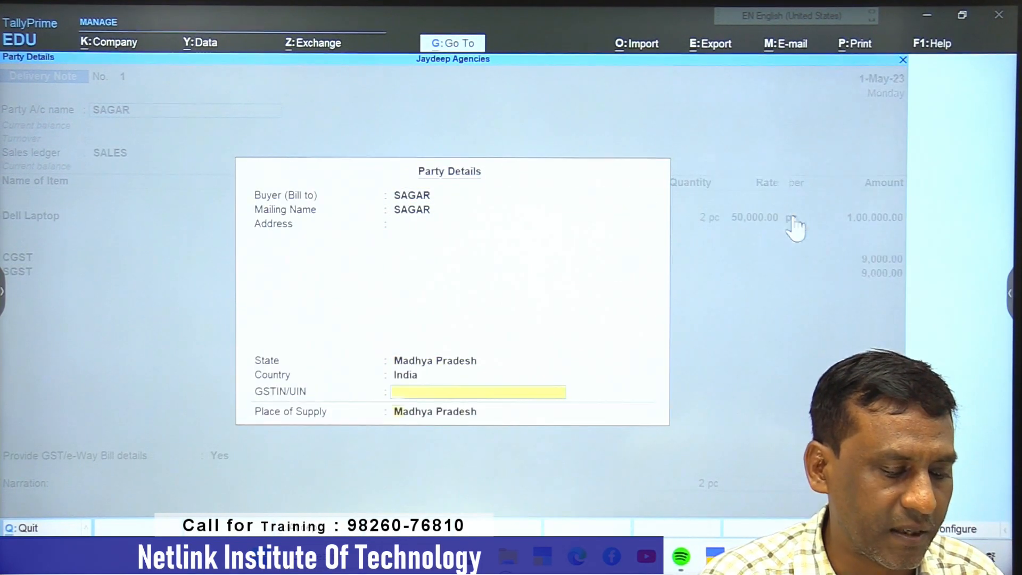
key("Return")
key("Return")
Accept the SALES ledger's Sales Taxable classification and the Dell Laptop line of 2 pc at a rate of 50,000
key("Return")
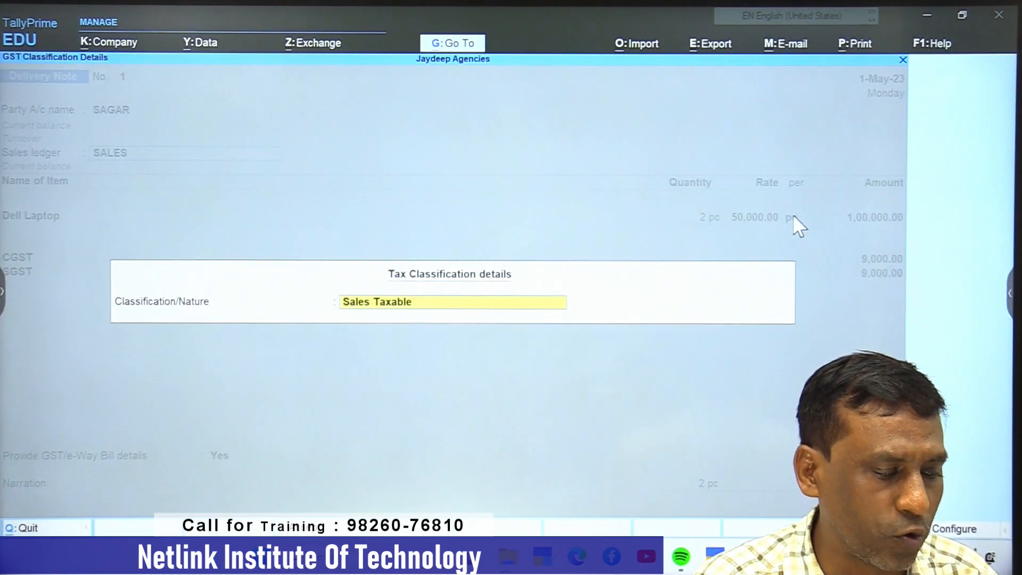
key("Return")
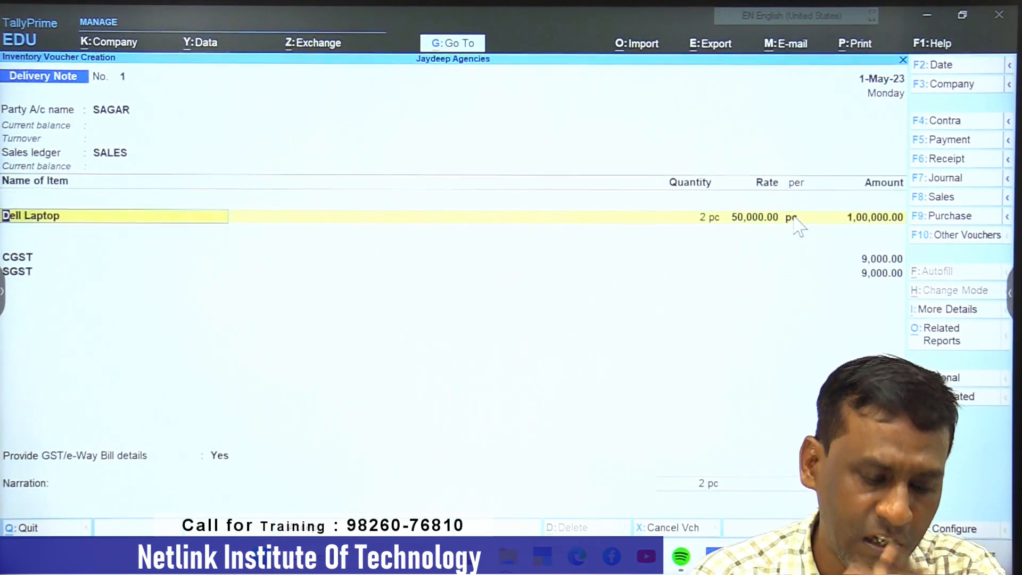
key("Return")
key("Return")
key("Return")
key("Return")
key("Return")
key("Return")
key("Return")
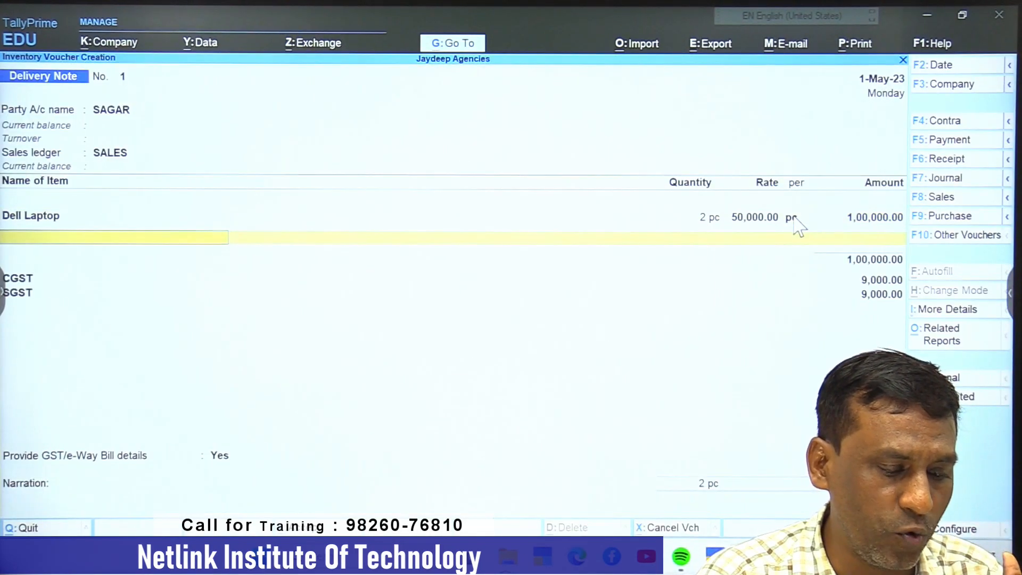
Accept the delivery note's CGST and SGST lines and choose to provide the GST/e-Way Bill details
key("Return")
key("Return")
key("Return")
key("Return")
key("Return")
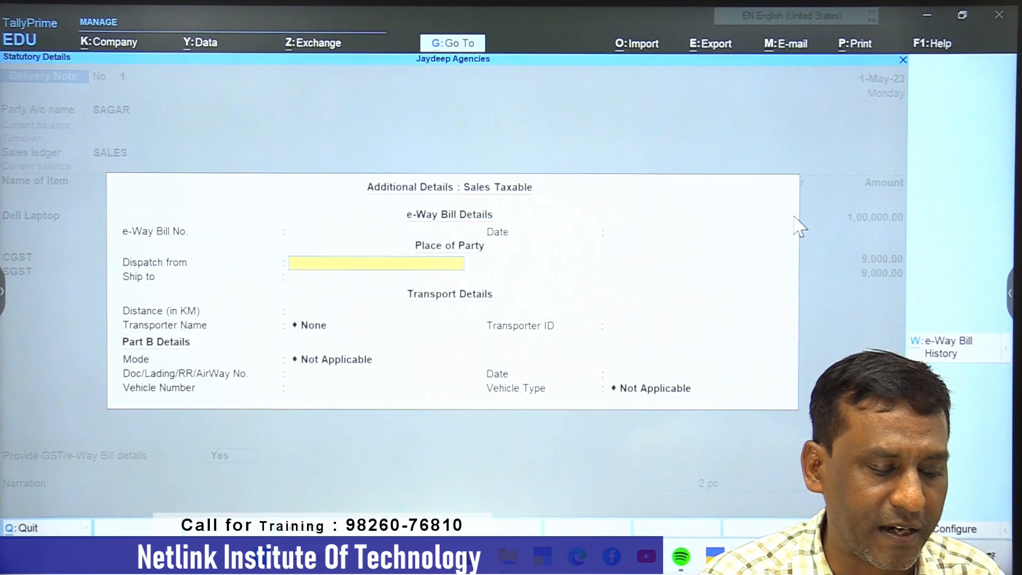
Leave the e-Way Bill details and narration blank and save the delivery note without sending it for e-Way Bill generation
key("Return")
key("Return")
key("Return")
key("Return")
key("Return")
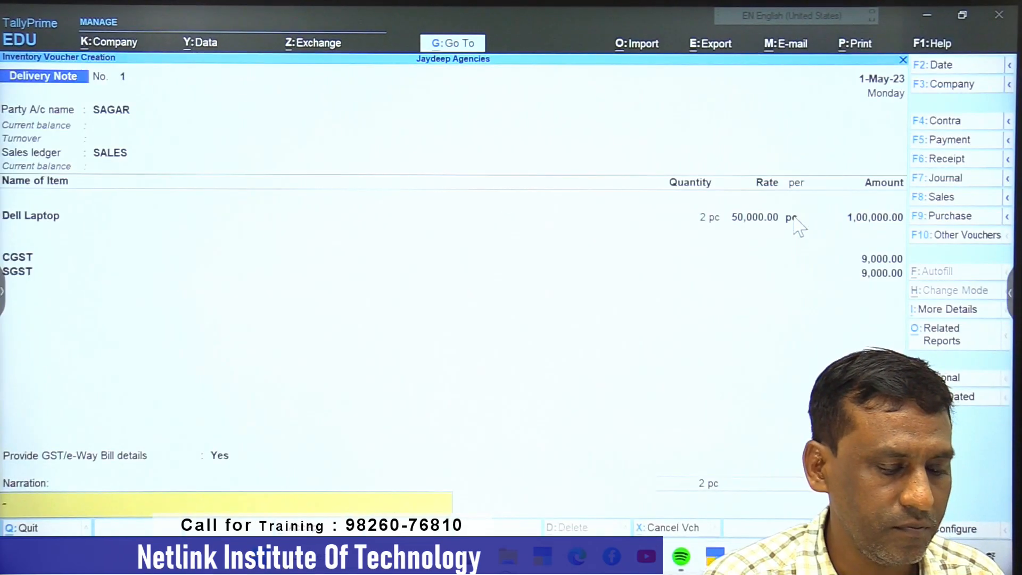
key("Return")
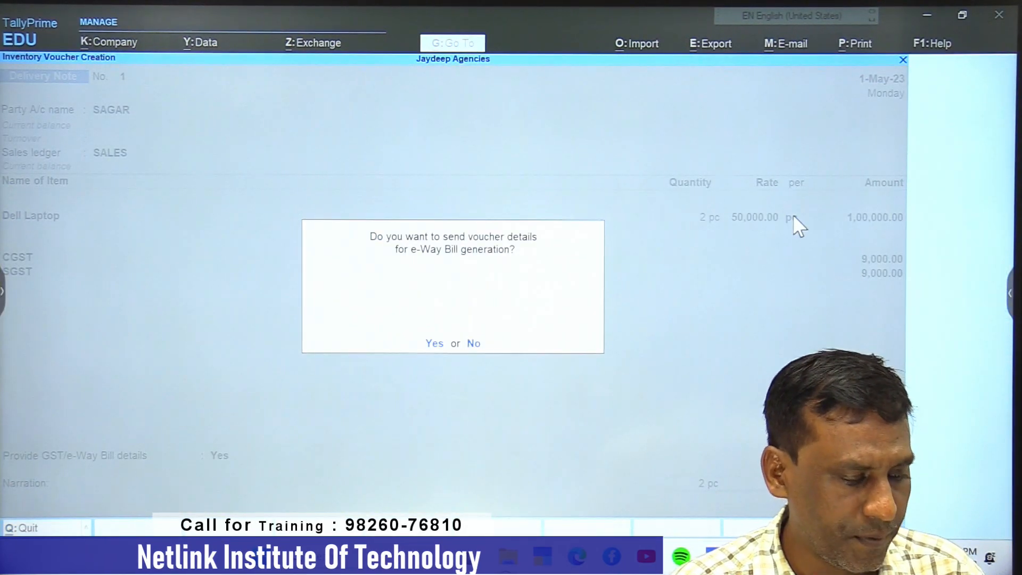
key("n")
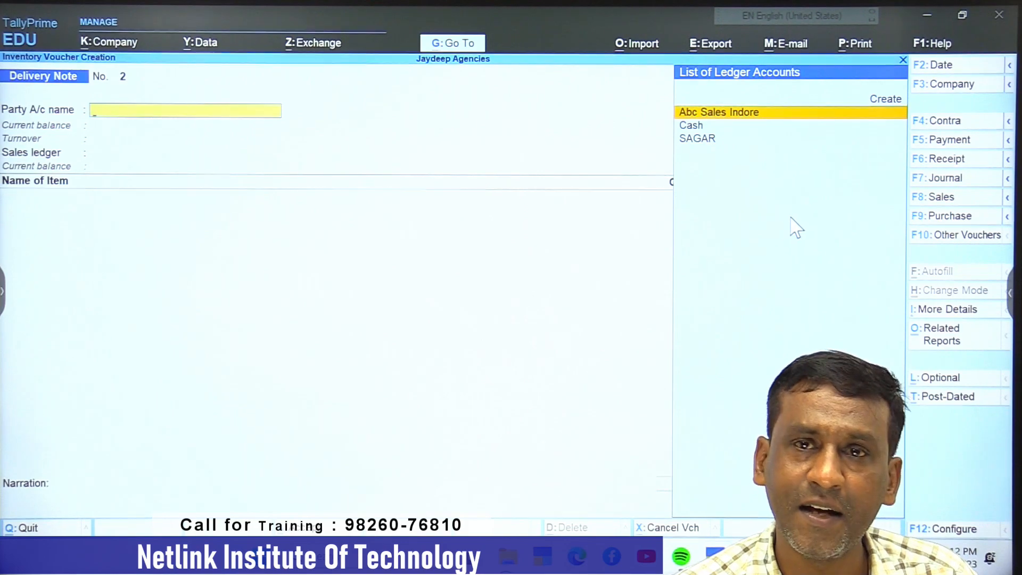
key("Escape")
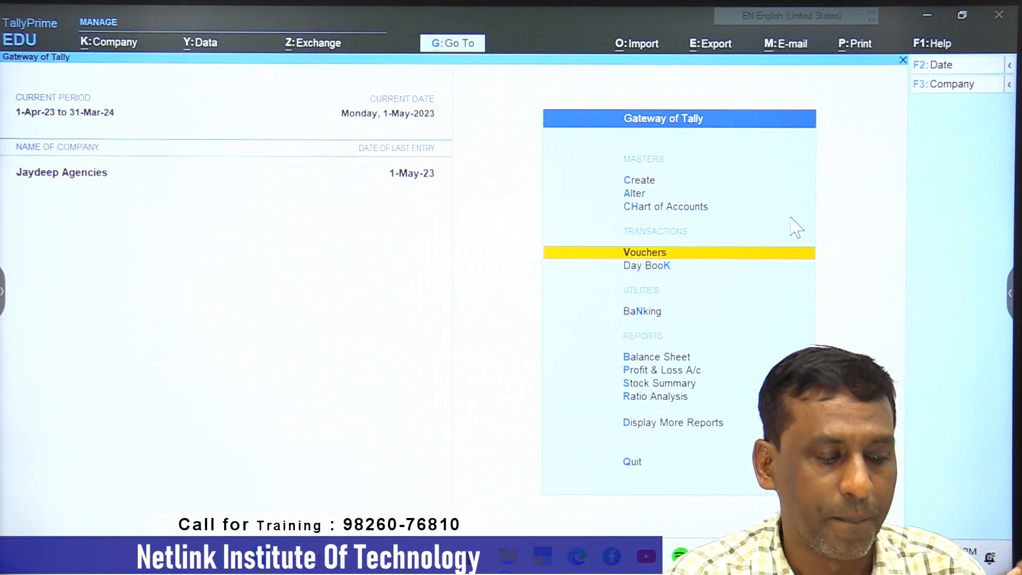
Start a Sales voucher for the quotation's customer and link it to delivery note 1 dated 1-May-23
key("Return")
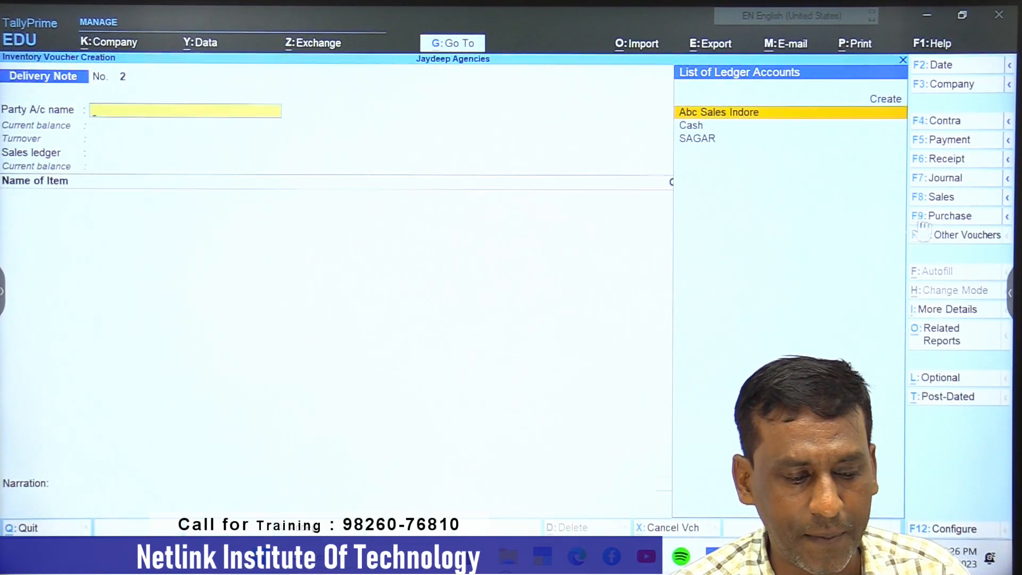
left_click(943, 198)
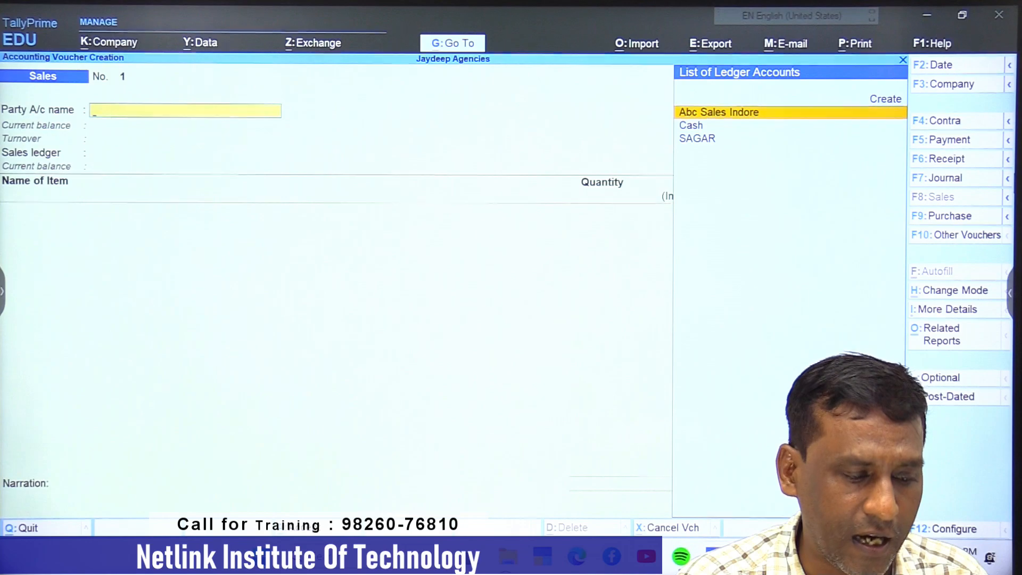
key("Down")
key("Down")
key("Return")
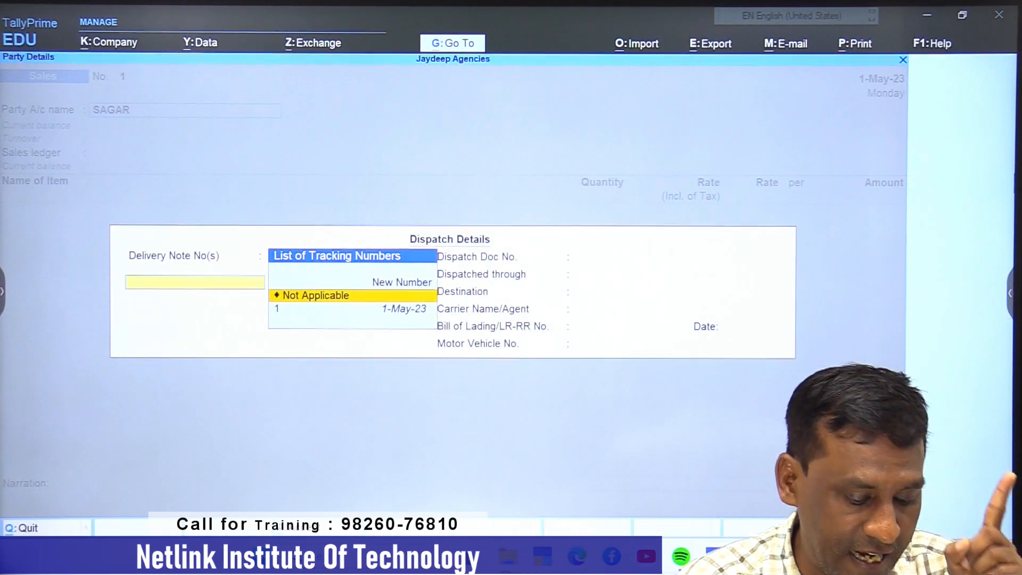
key("Down")
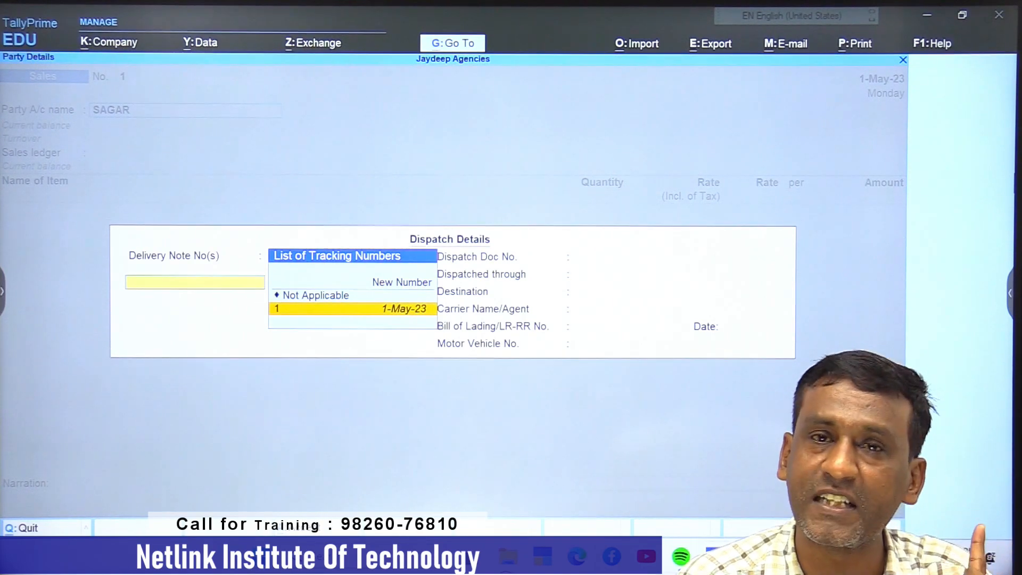
key("Return")
key("Return")
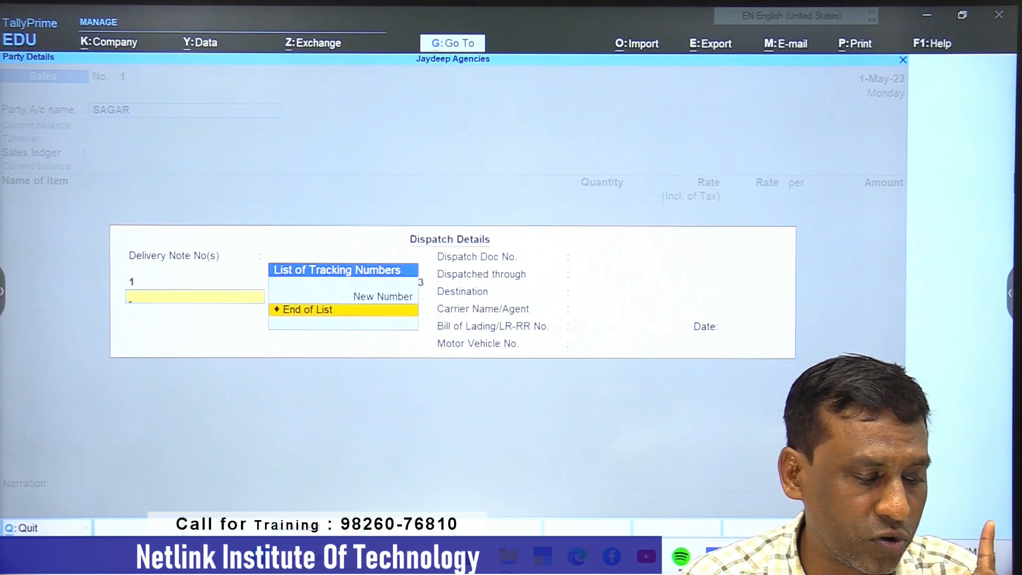
End the delivery note list and leave the sales voucher's remaining dispatch details blank
key("Return")
key("Return")
key("Return")
key("Return")
key("Return")
key("Return")
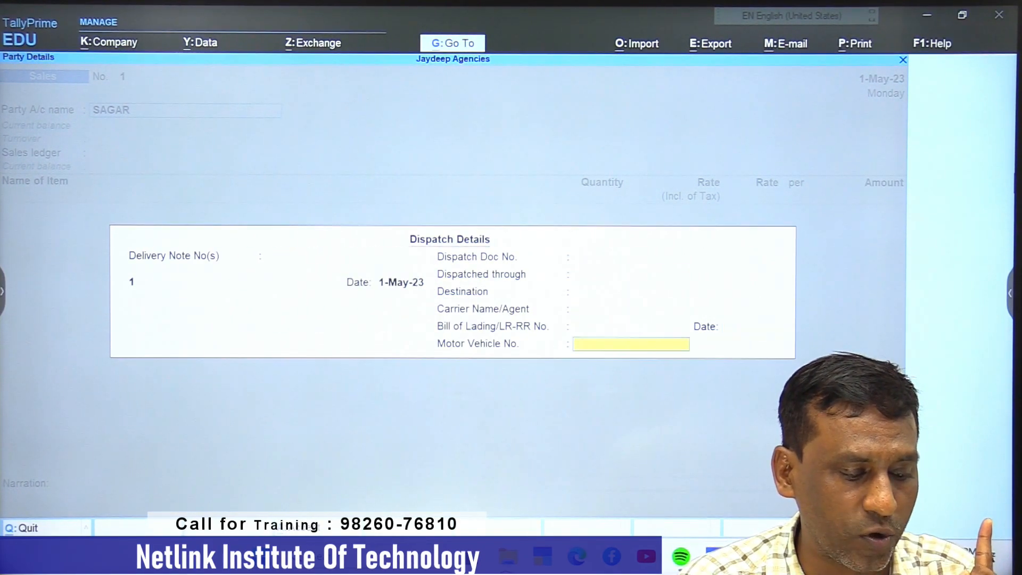
key("Return")
Accept the sales voucher's buyer details with Madhya Pradesh as the place of supply
key("Return")
key("Return")
key("Return")
key("Return")
key("Return")
key("Return")
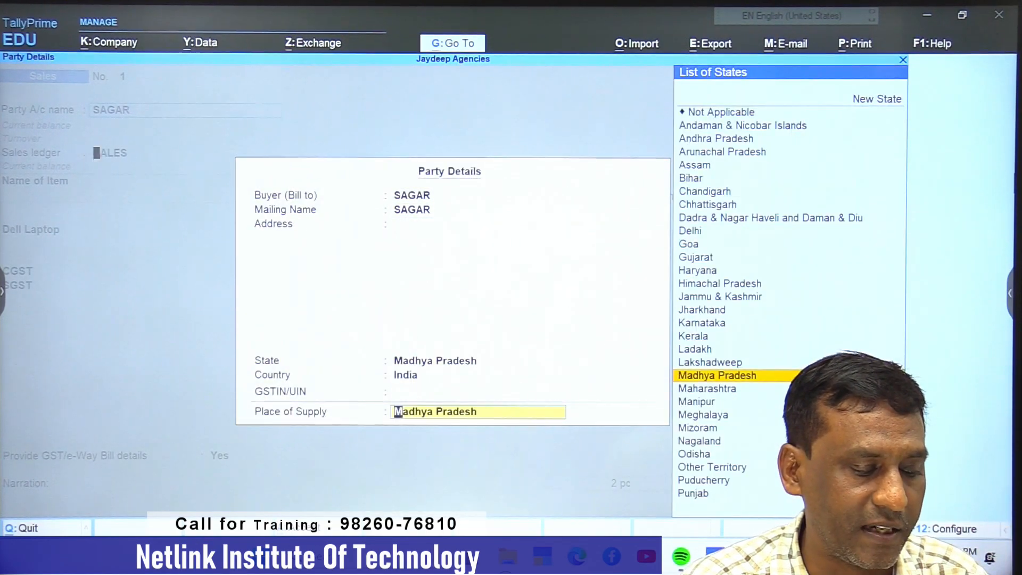
key("Return")
Accept the SALES ledger and the Dell Laptop line of 2 pc at a rate of 50,000 in the sales voucher
key("Return")
key("Return")
key("Return")
key("Return")
key("Return")
key("Return")
key("Return")
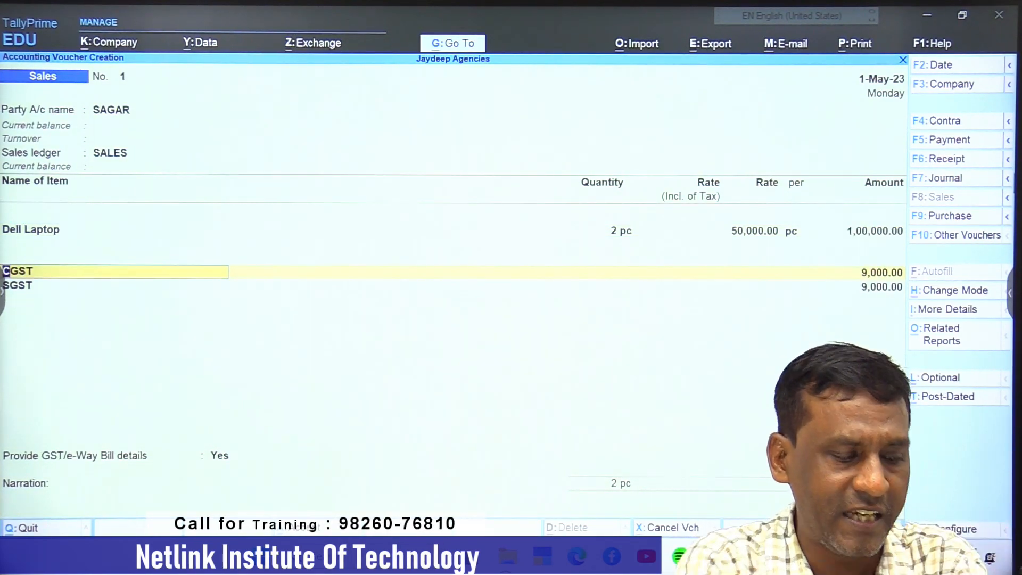
Accept the sales voucher's CGST and SGST lines and choose to provide the GST/e-Way Bill details
key("Return")
key("Return")
key("Return")
key("Return")
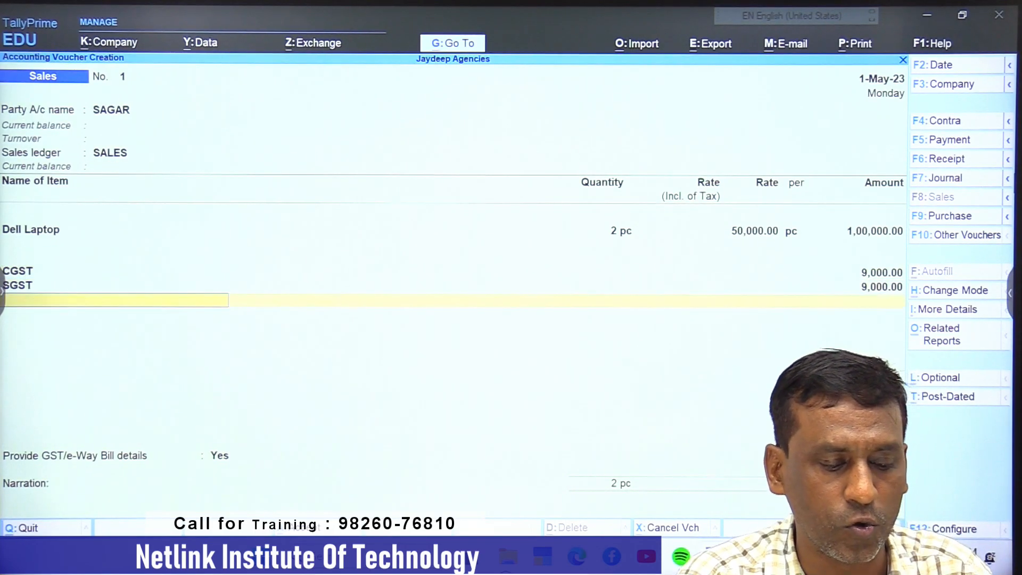
key("Return")
key("Return")
Leave the sales voucher's e-Way Bill details and narration blank, save it and return to the Gateway of Tally
key("Return")
key("Return")
key("Return")
key("Return")
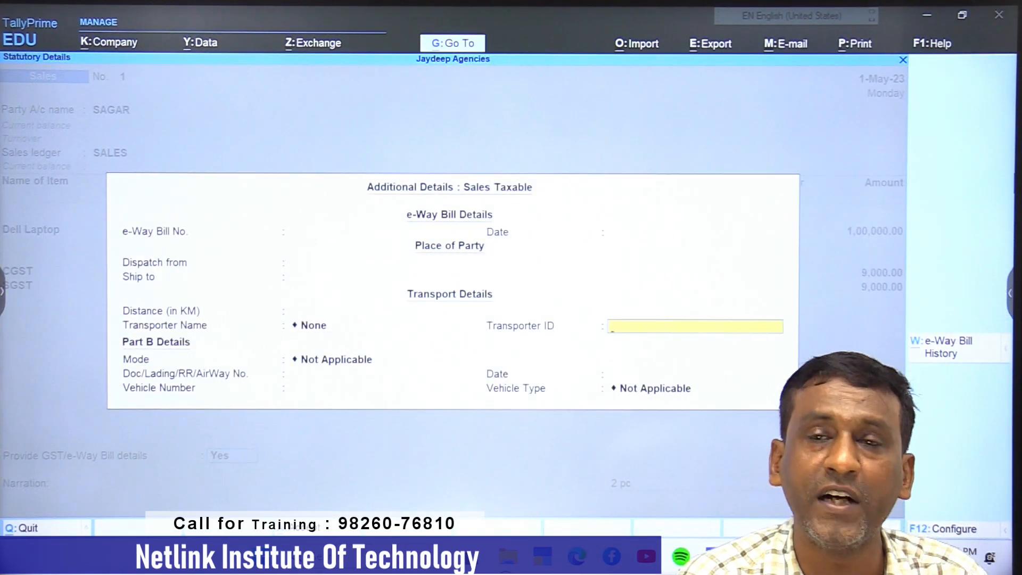
key("Return")
key("Return")
key("Return")
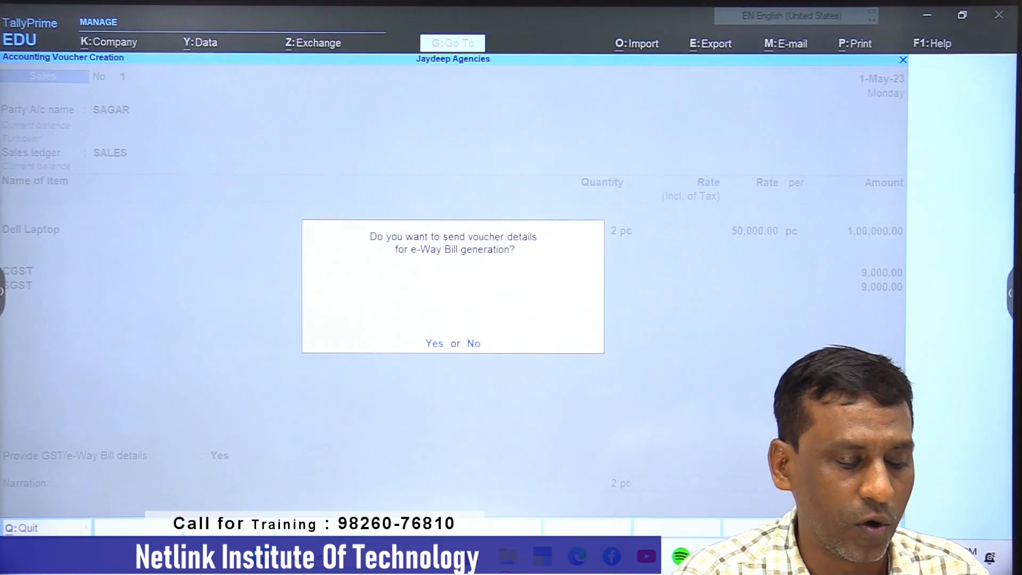
key("Return")
key("Return")
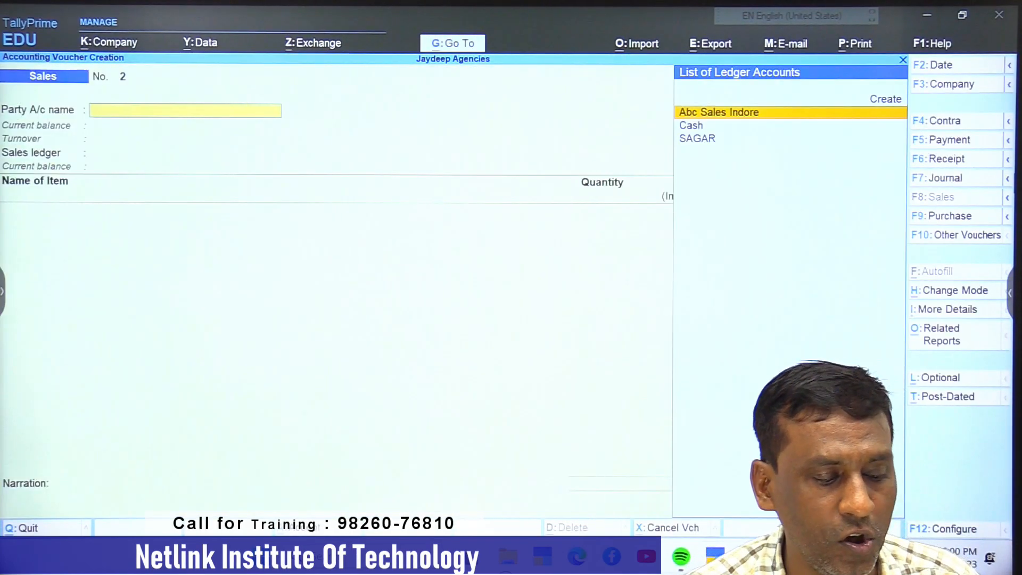
key("Escape")
key("Escape")
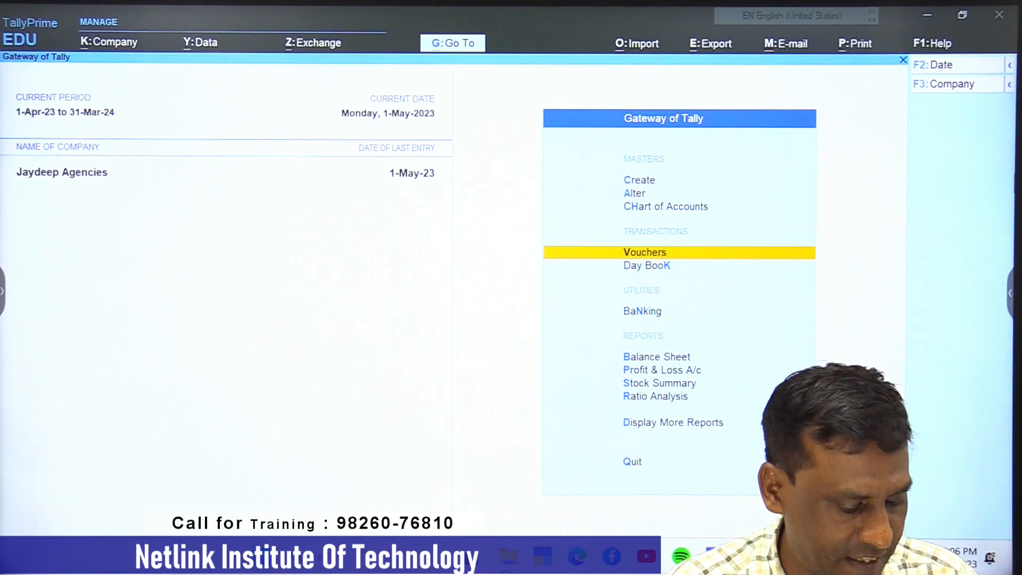
Open the Inventory Books among the additional reports
key("d")
key("Down")
key("Down")
key("Down")
key("Down")
key("Down")
key("Down")
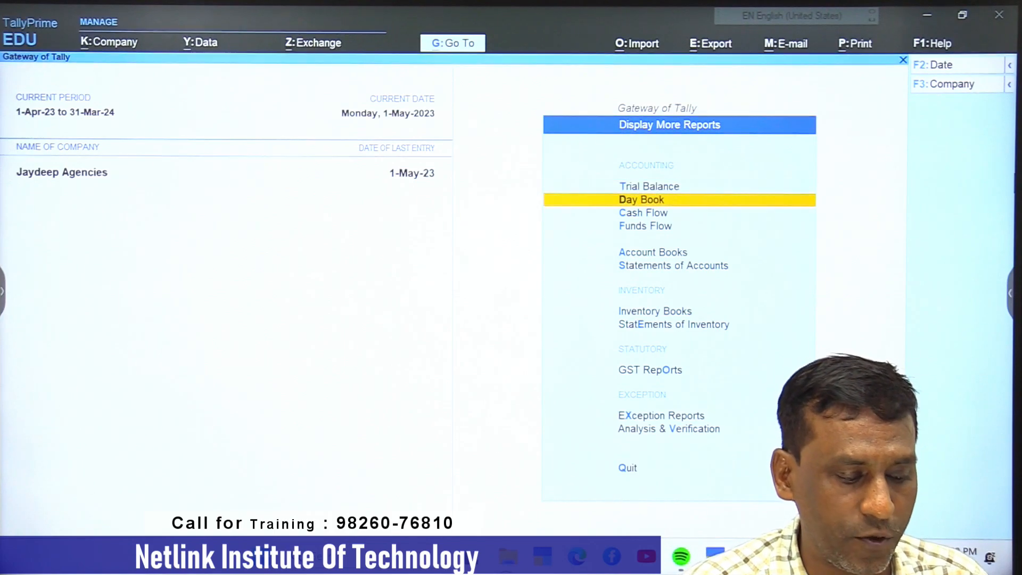
key("Return")
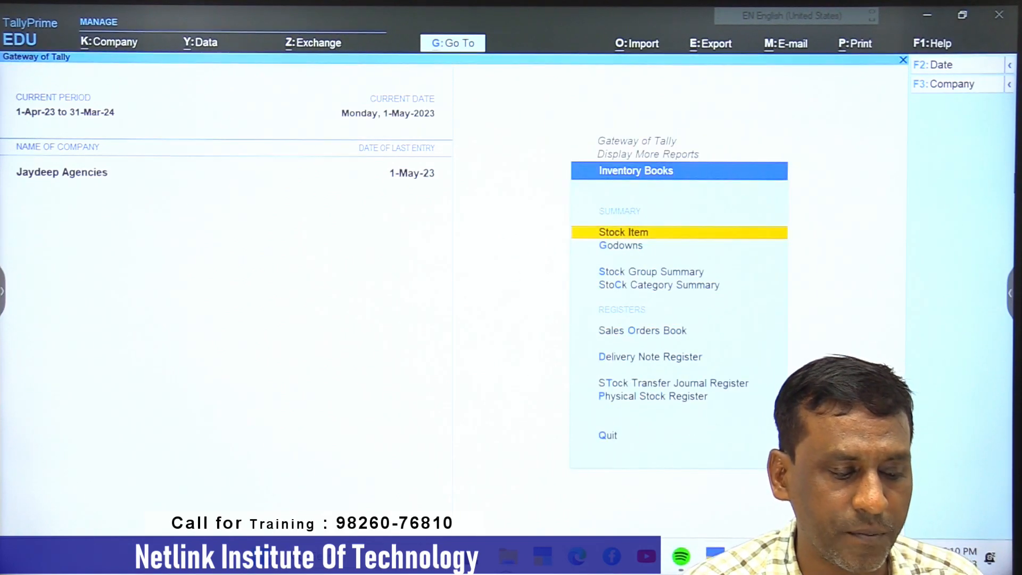
Examine the April vouchers in the Sales Orders Book and return to the Inventory Books
key("Down")
key("Down")
key("Down")
key("Down")
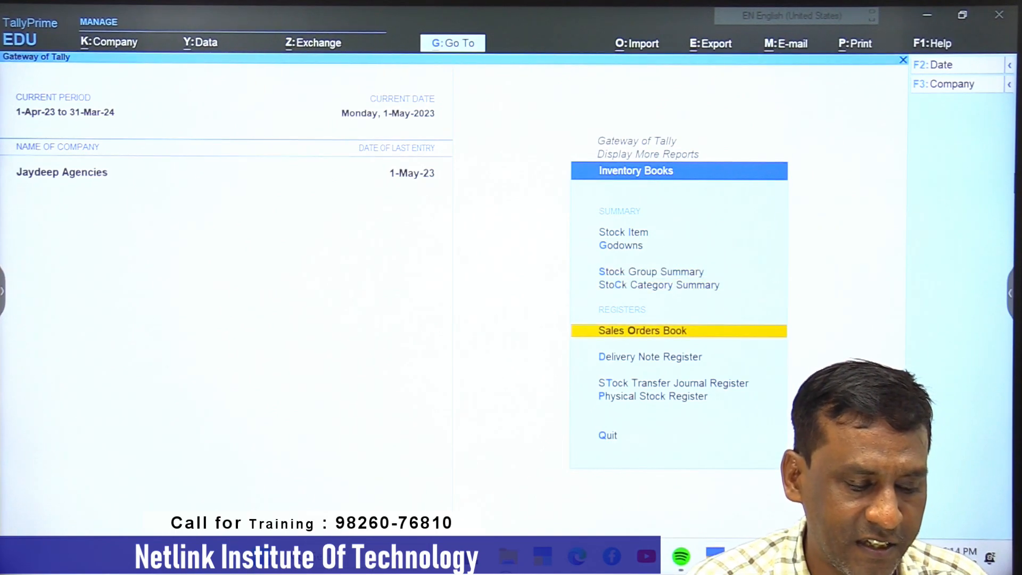
key("Return")
key("Up")
key("Return")
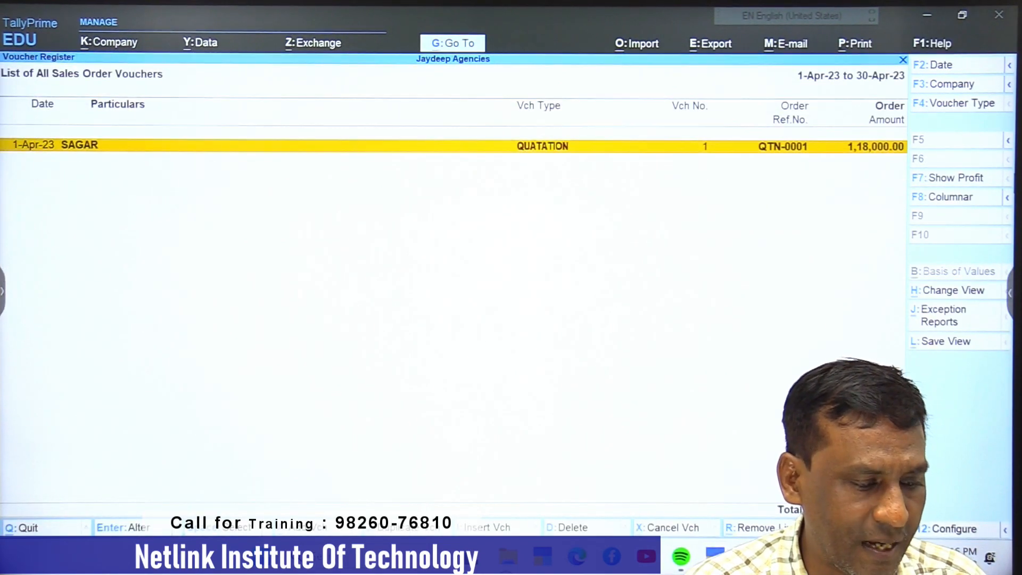
key("Escape")
key("Escape")
Open the Dell Laptop stock item report and examine its April vouchers
key("Up")
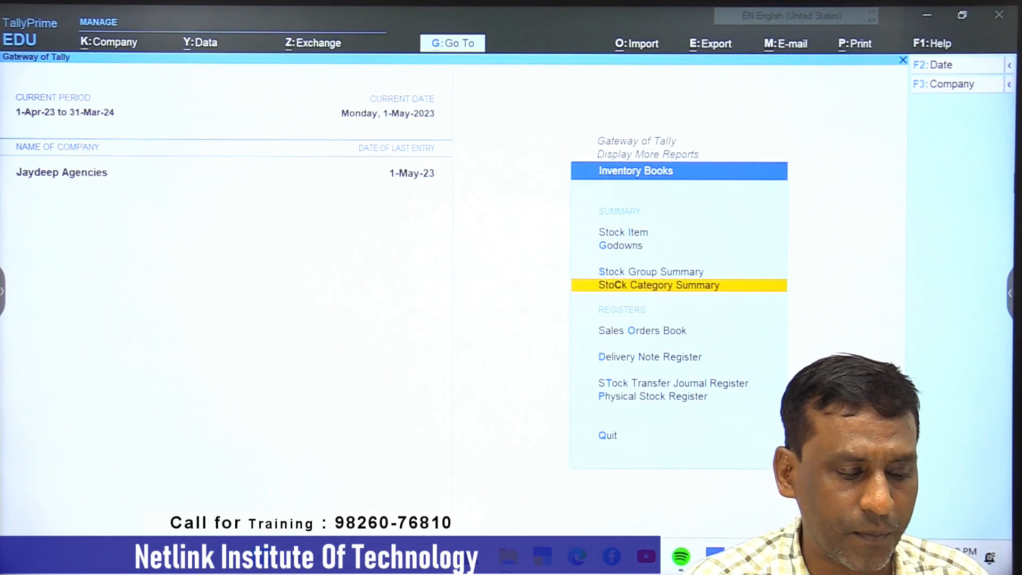
key("Escape")
key("Return")
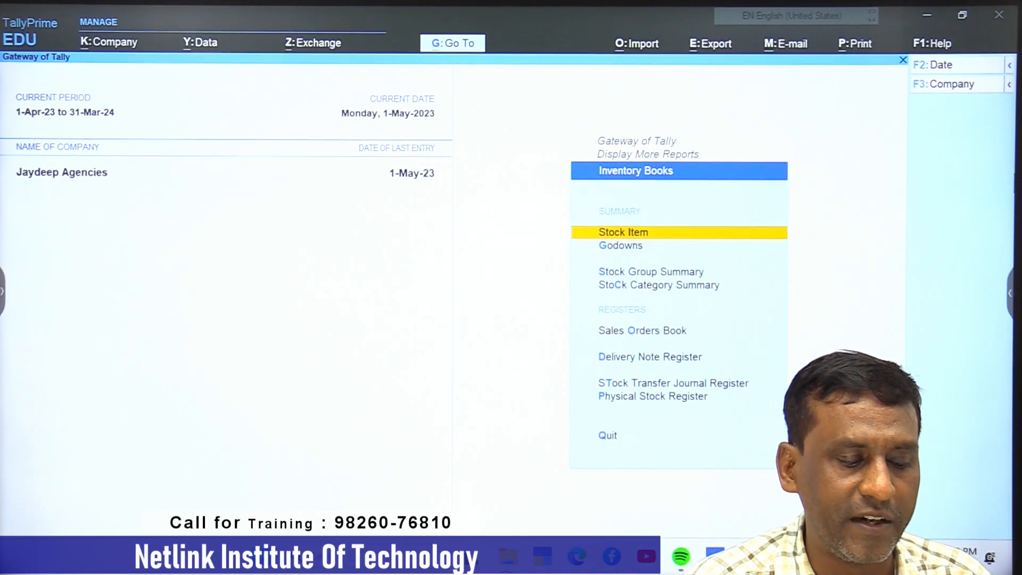
key("Return")
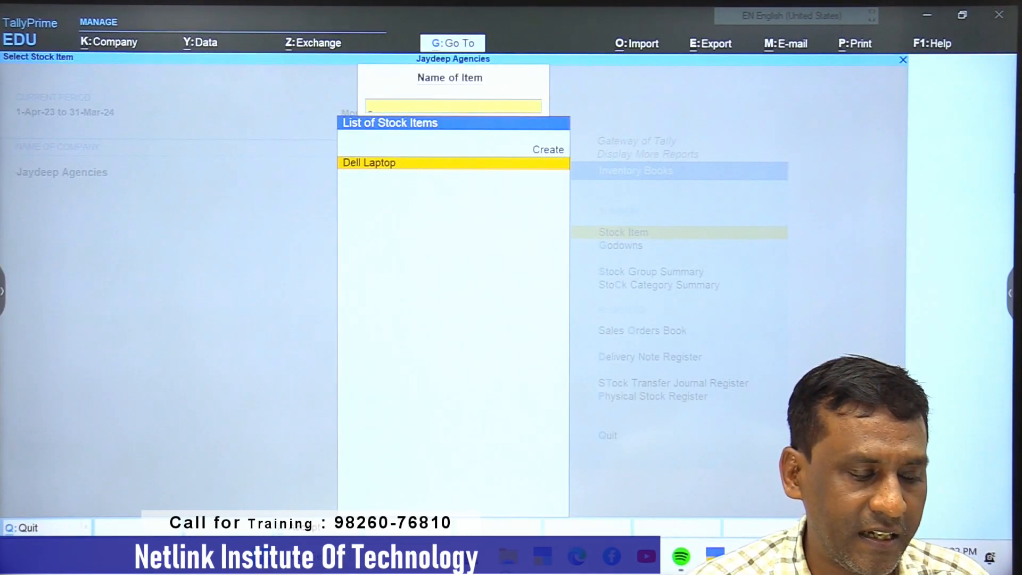
key("Return")
key("Up")
key("Return")
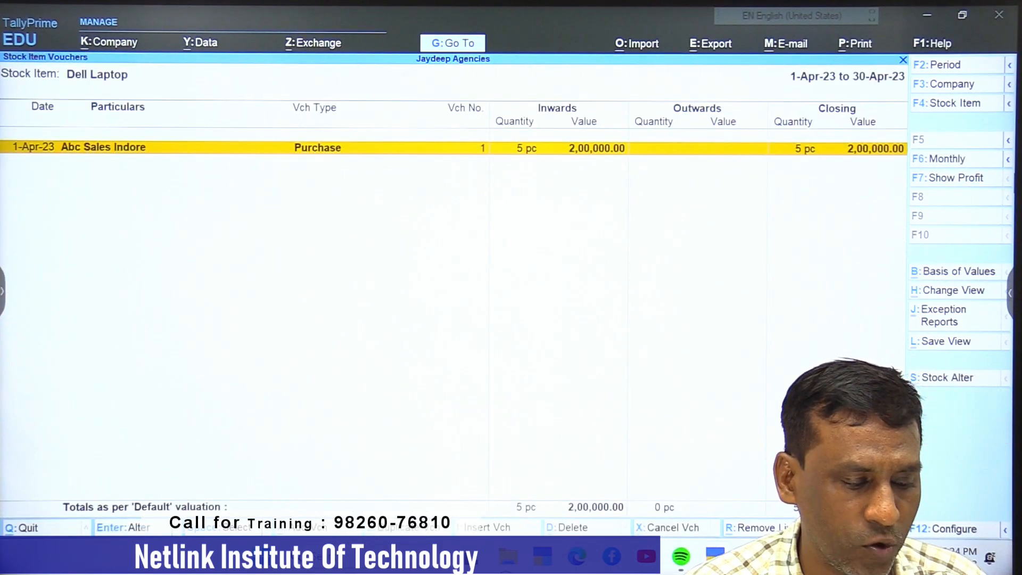
Examine Dell Laptop's May vouchers, including the sales voucher, and leave the stock item report
key("Escape")
key("Down")
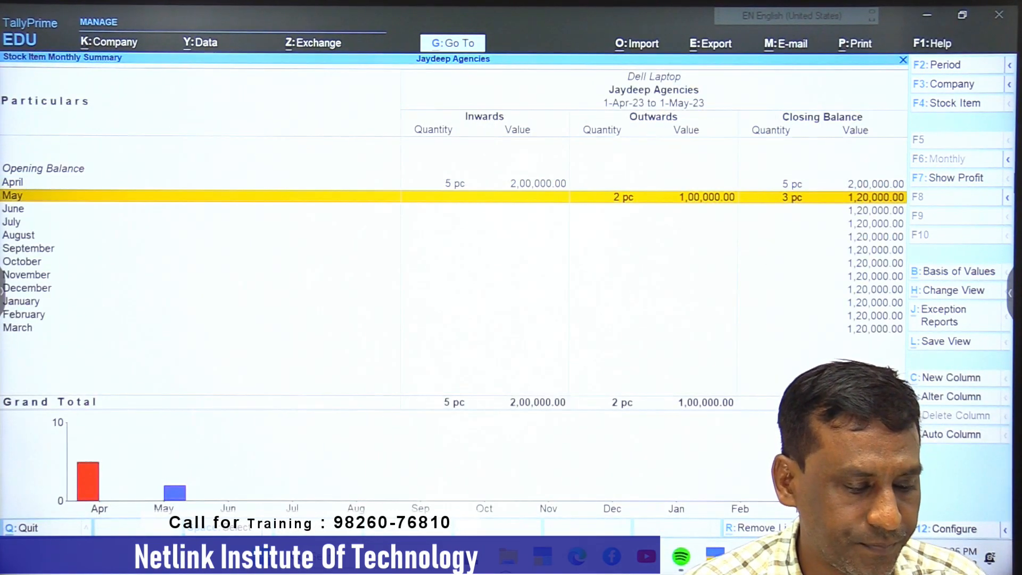
key("Return")
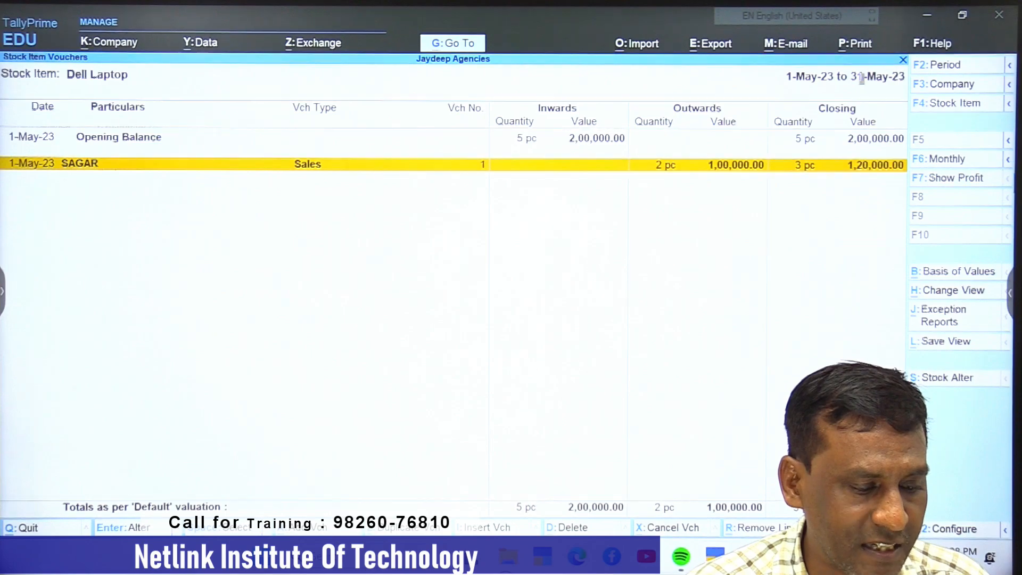
key("Return")
key("Escape")
key("Escape")
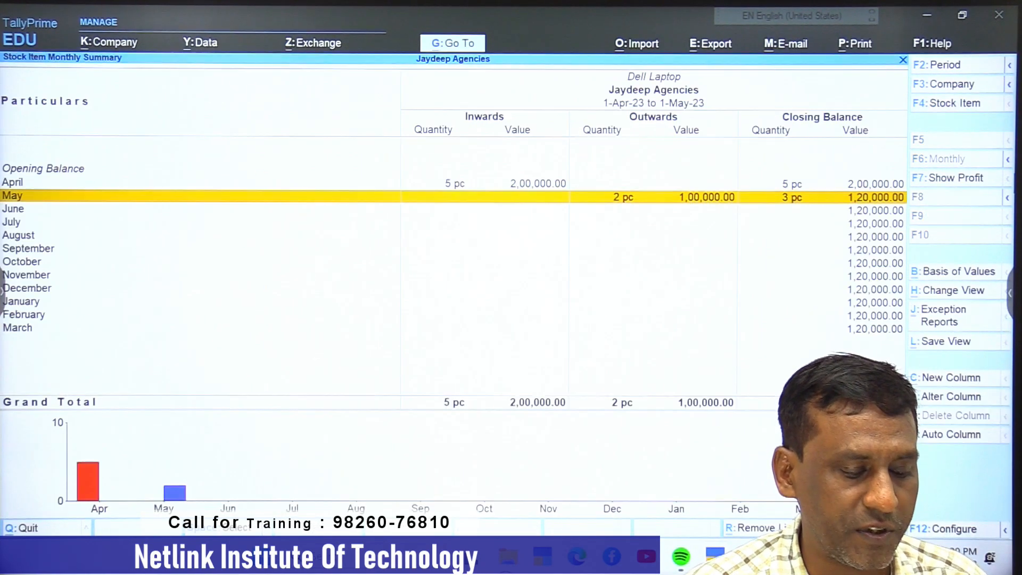
key("Escape")
key("Escape")
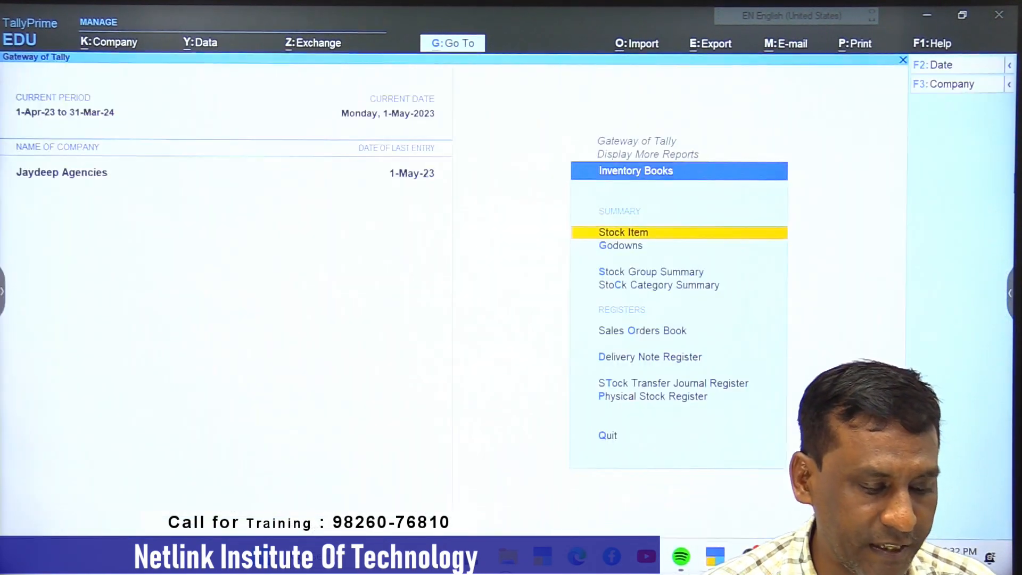
View the Stock Transfer Journal Register's monthly list and close it
key("Up")
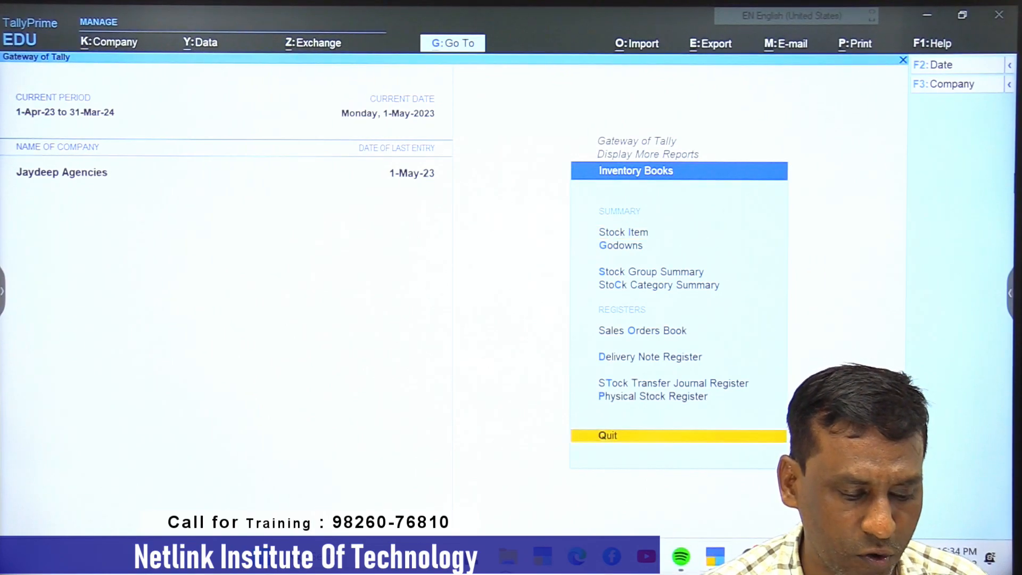
key("Up")
key("Up")
key("Return")
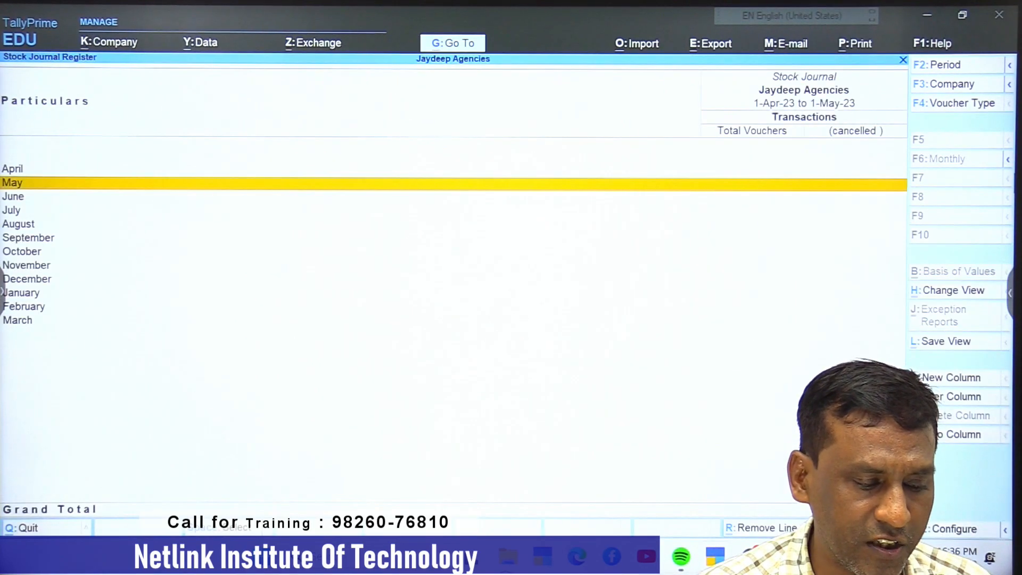
key("Escape")
Reopen Dell Laptop's monthly stock summary and drill down to the vouchers behind May's closing balance
key("Up")
key("Up")
key("Up")
key("Up")
key("Up")
key("Up")
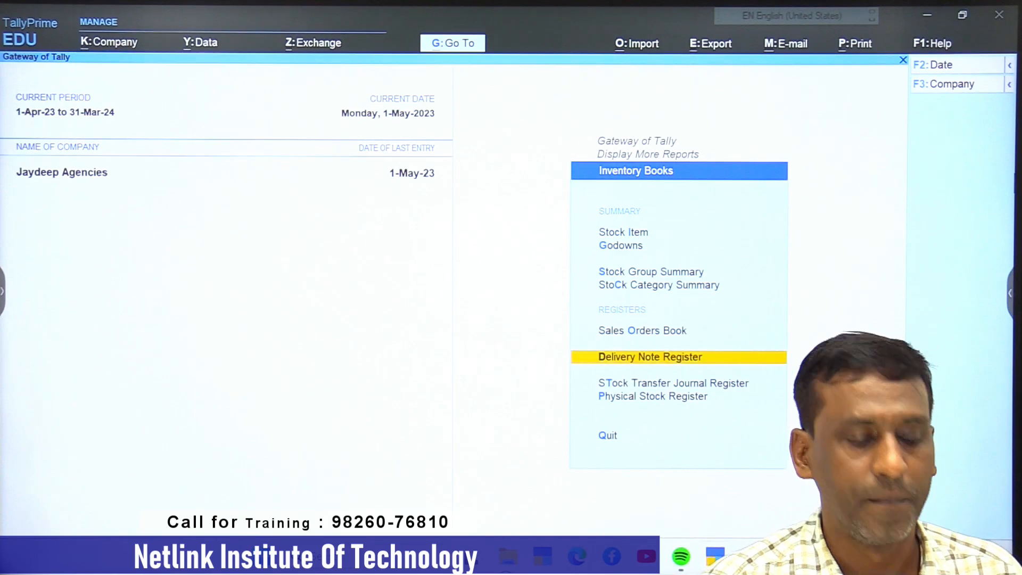
key("Return")
key("Return")
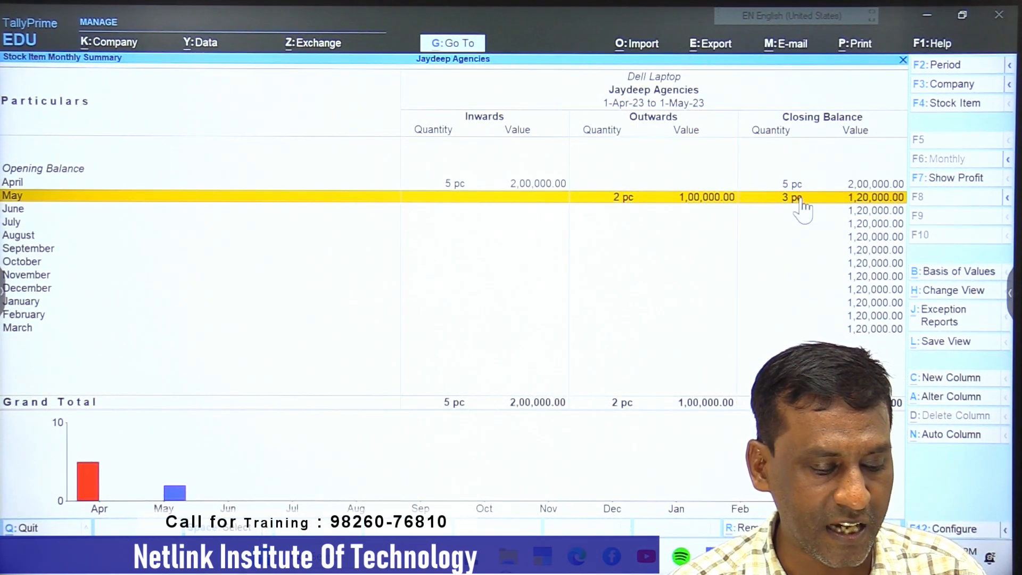
left_click(801, 205)
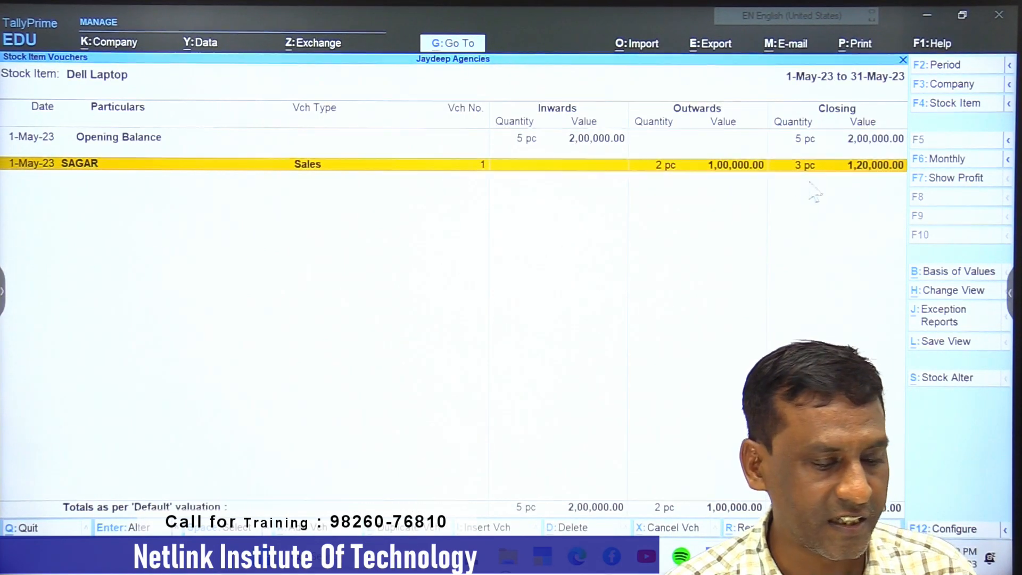
Set Dell Laptop's voucher report period to 1-Apr-23 to 31-Mar-24, examine its purchase and sales vouchers, and leave the stock item report
left_click(949, 66)
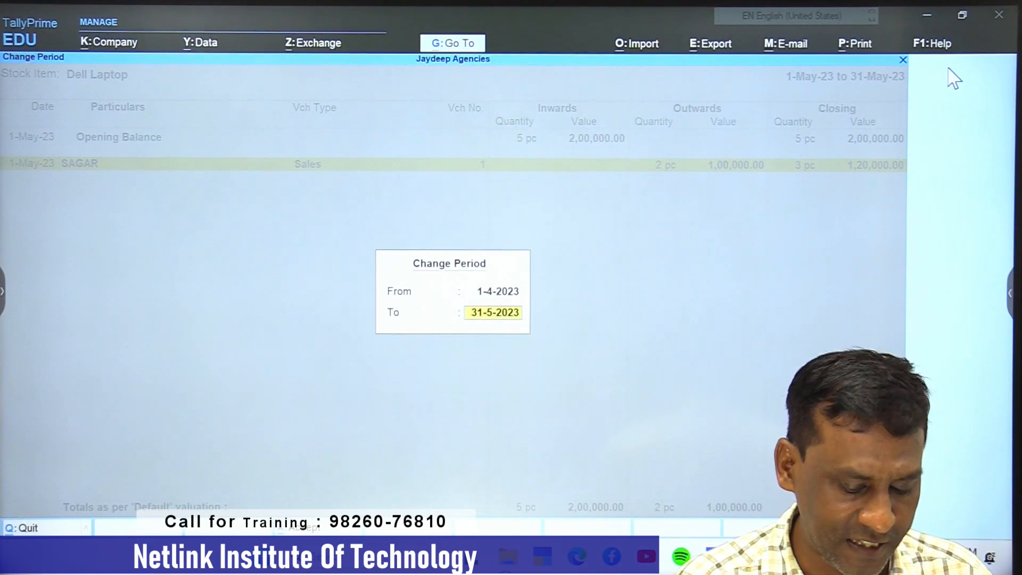
key("Return")
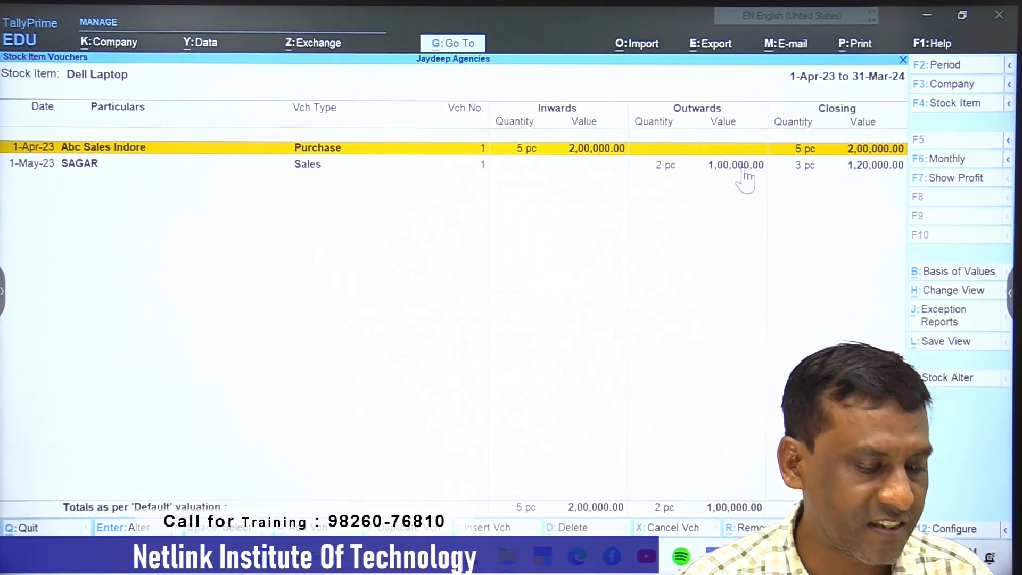
key("Escape")
key("Escape")
key("Escape")
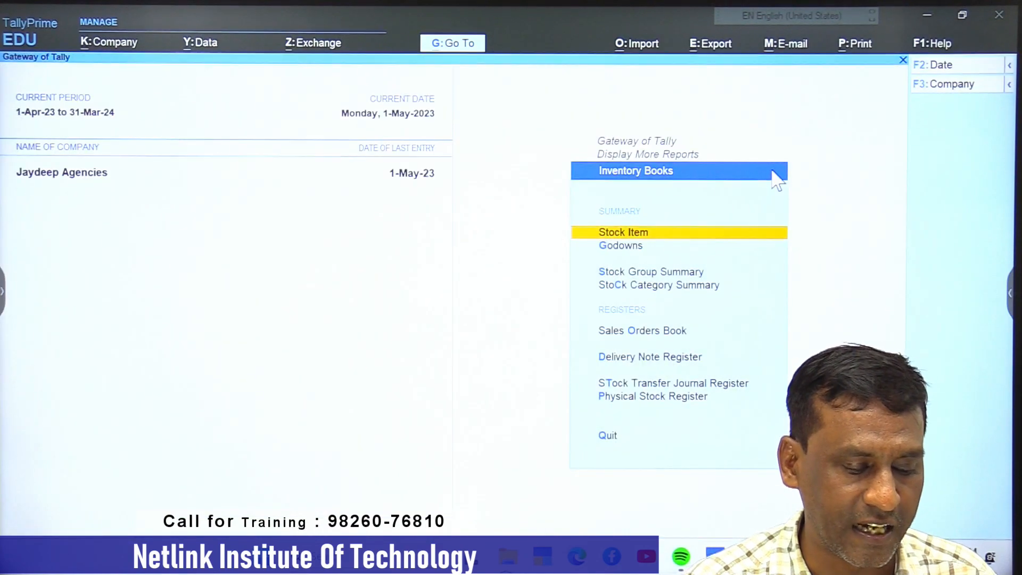
Open Sales Order Outstandings under the Statements of Inventory reports
key("Escape")
key("Down")
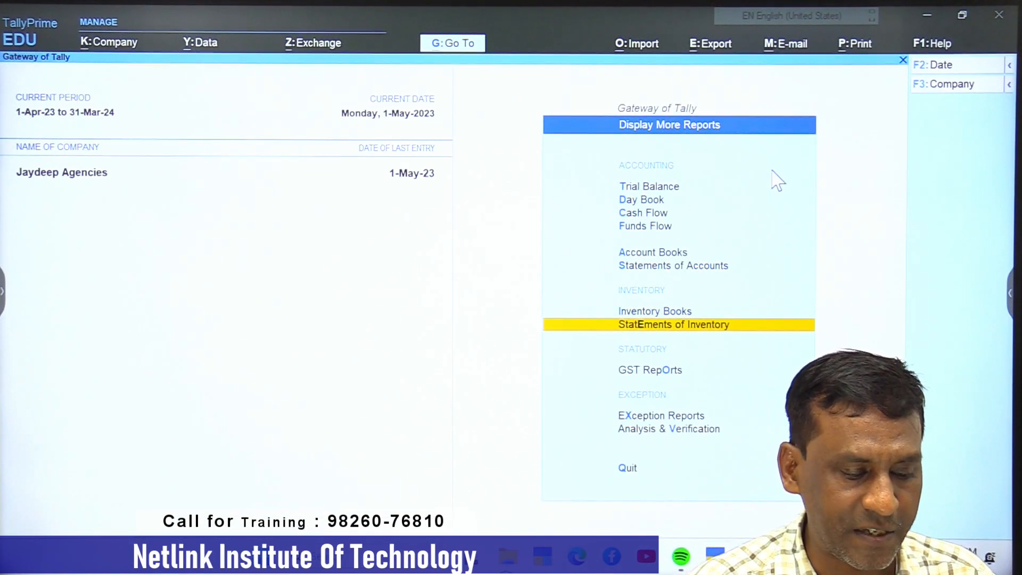
key("Return")
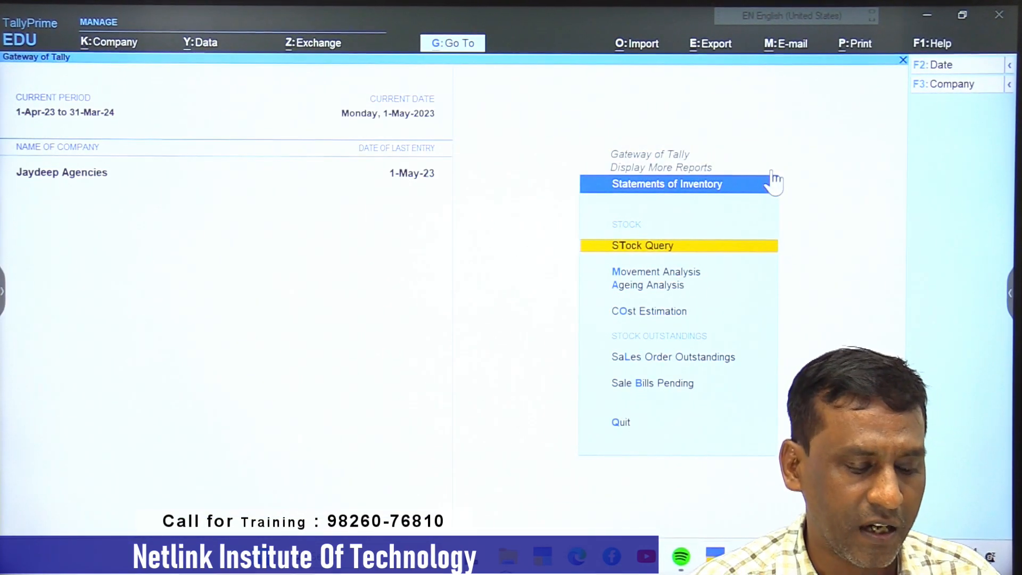
key("Down")
key("Down")
key("Down")
key("Down")
key("Down")
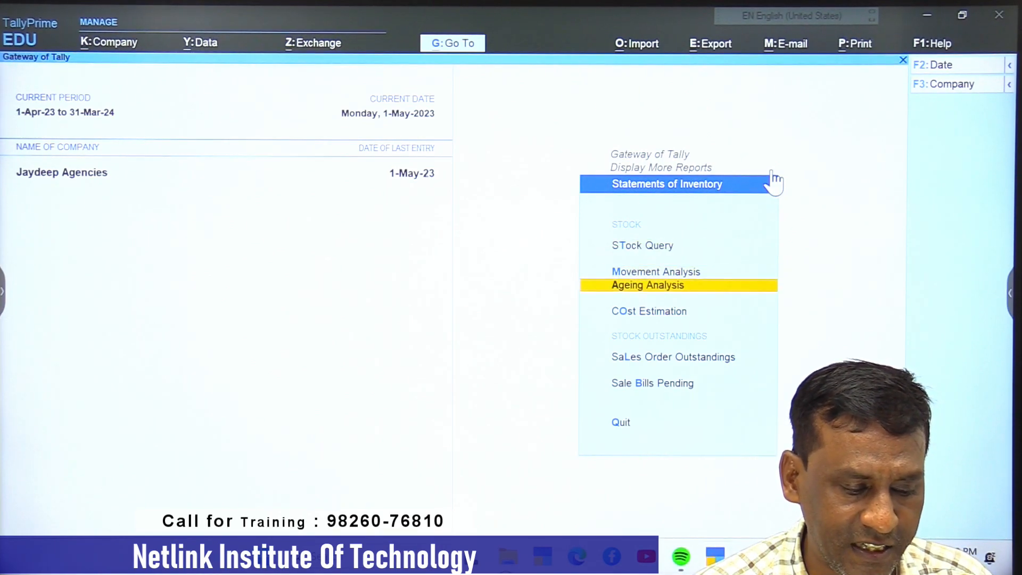
key("Up")
key("Return")
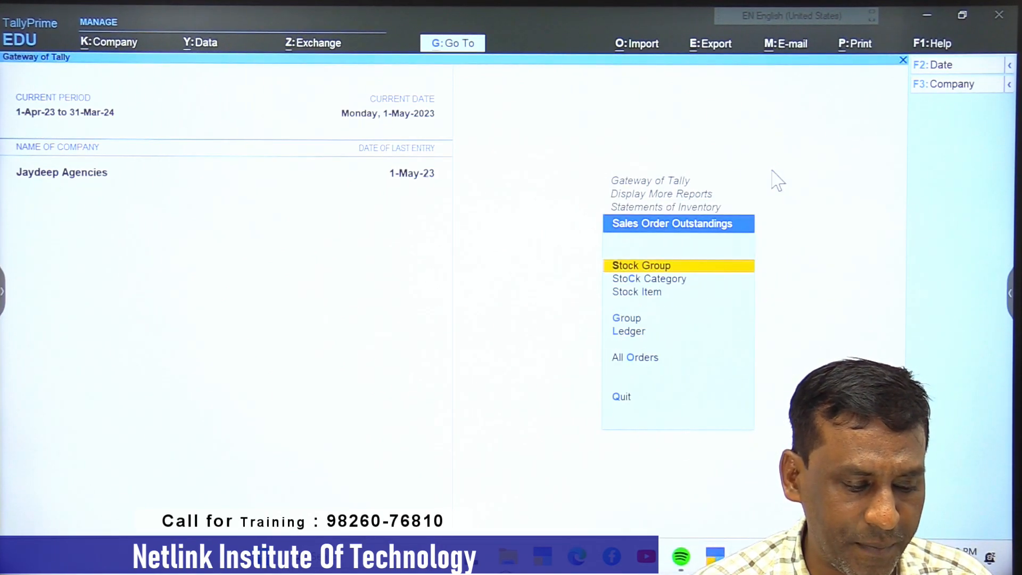
View the sales order outstandings by stock item and return to the Display More Reports list
key("Down")
key("Down")
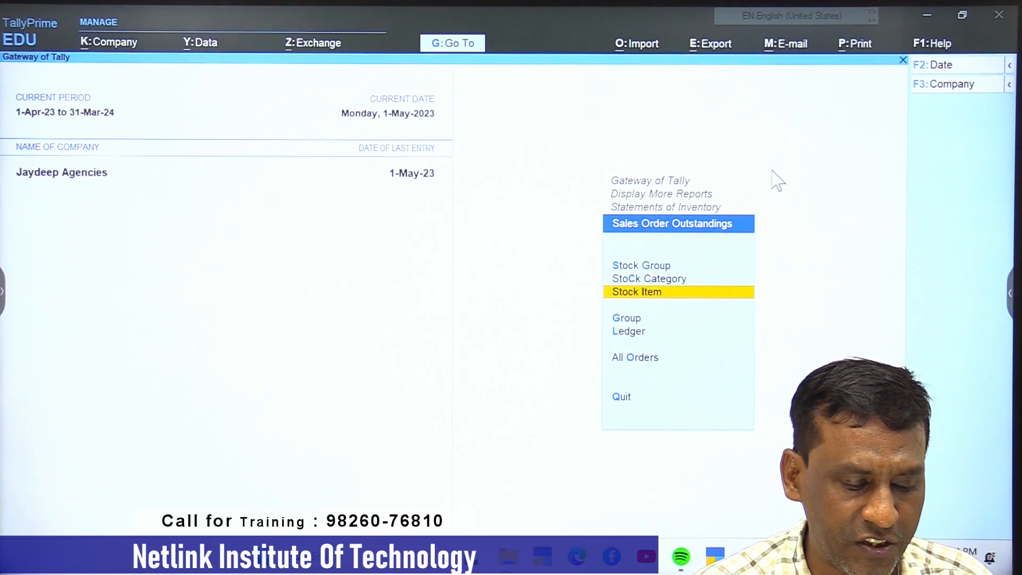
key("Return")
key("Return")
key("Escape")
key("Escape")
key("Escape")
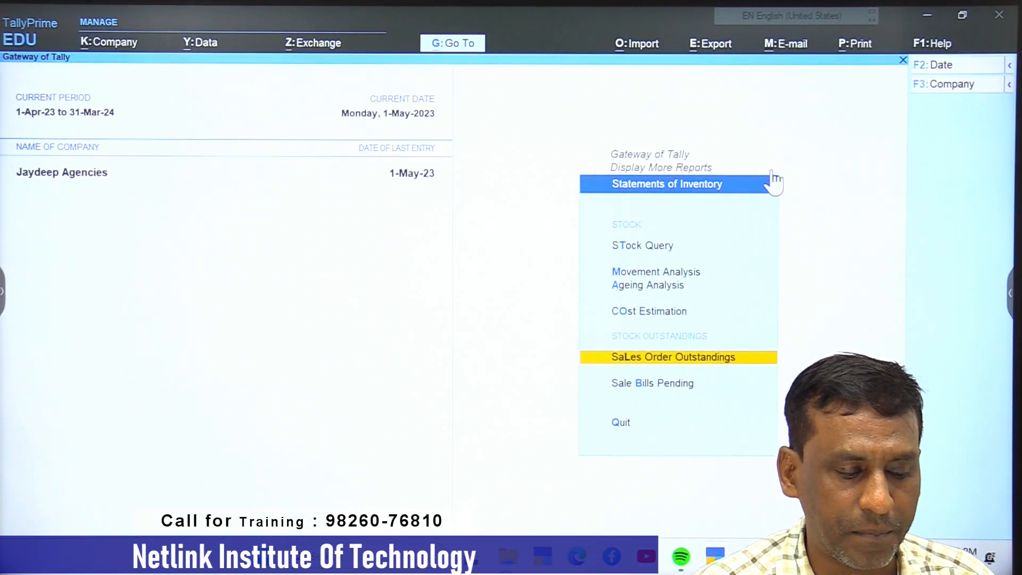
key("Escape")
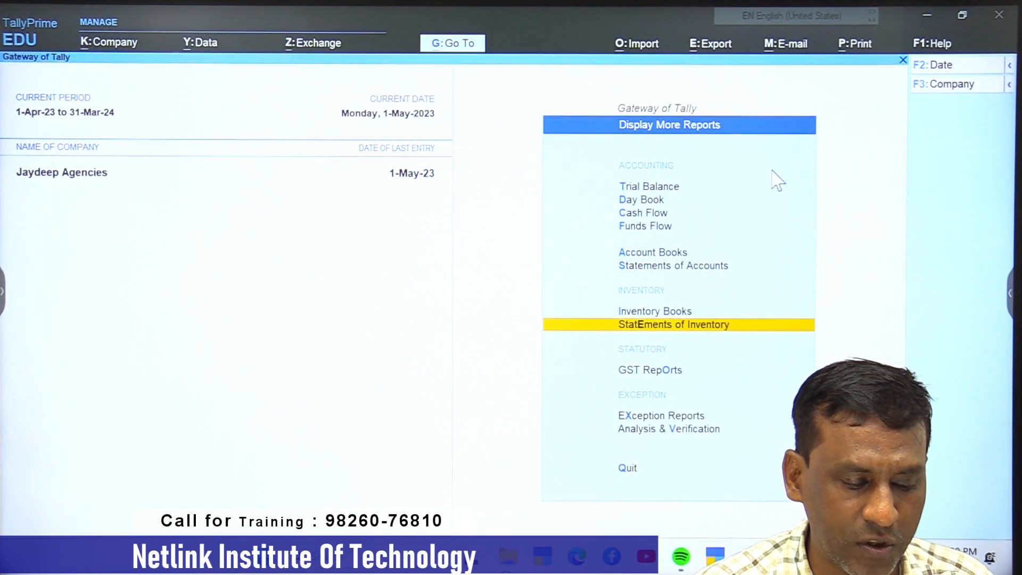
View the available Exception Reports and return to the Gateway of Tally
key("Up")
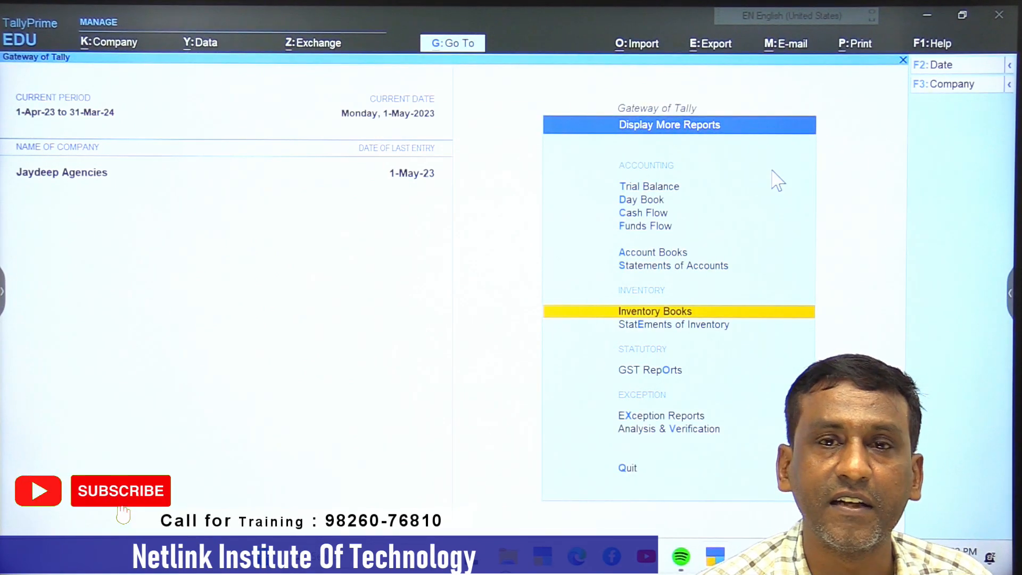
key("Down")
key("Down")
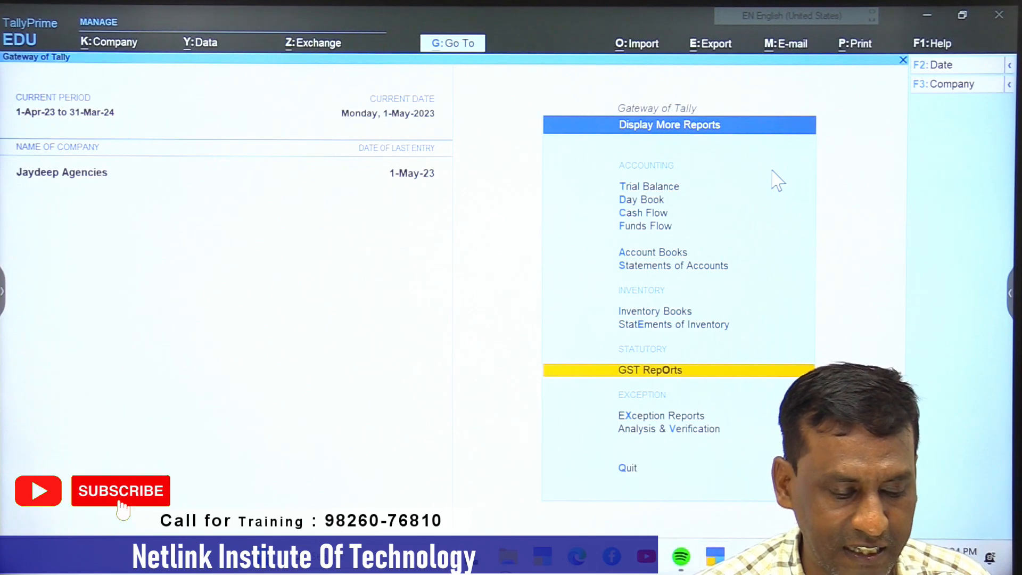
key("Down")
key("Down")
key("Up")
key("Return")
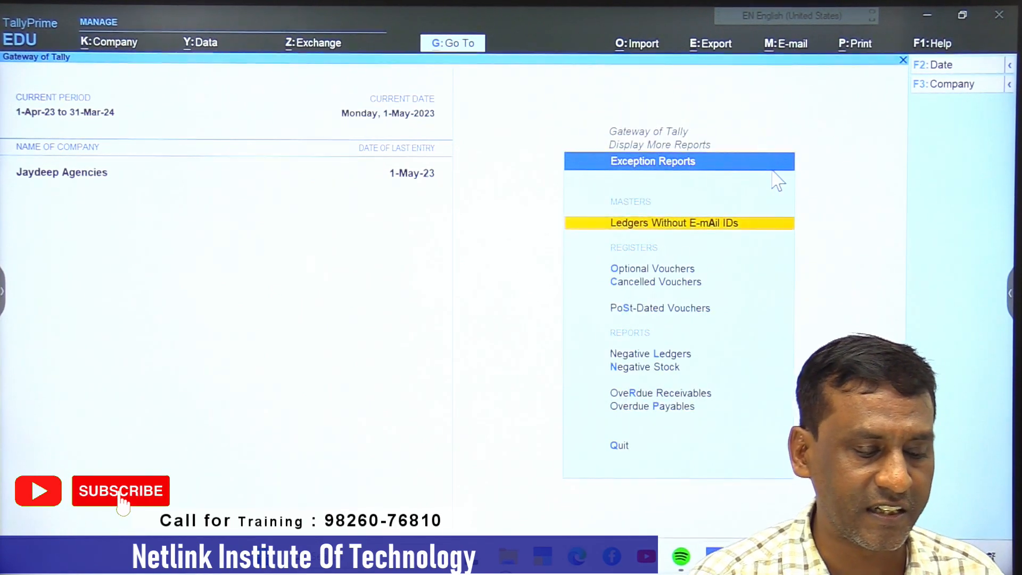
key("Escape")
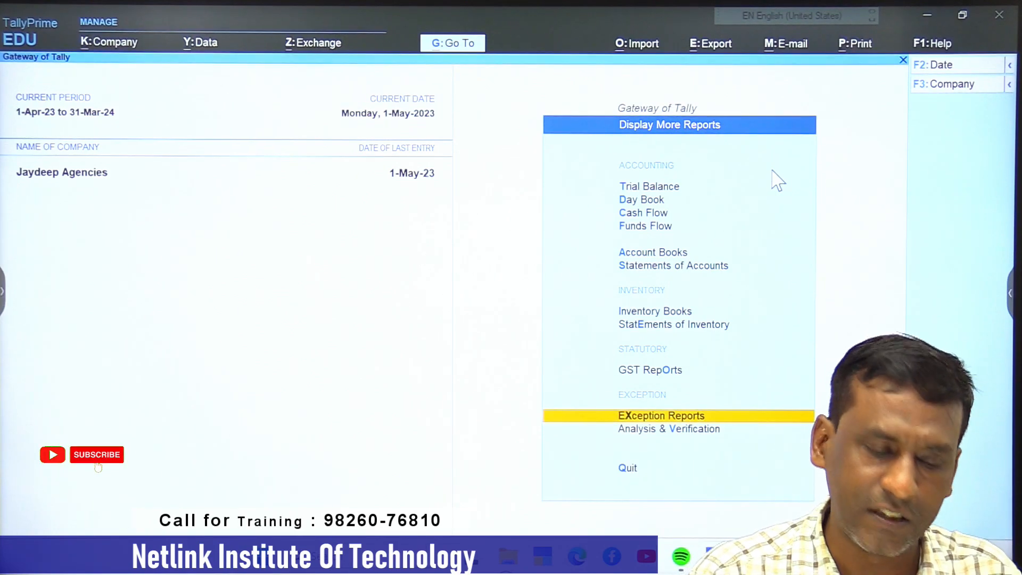
key("Escape")
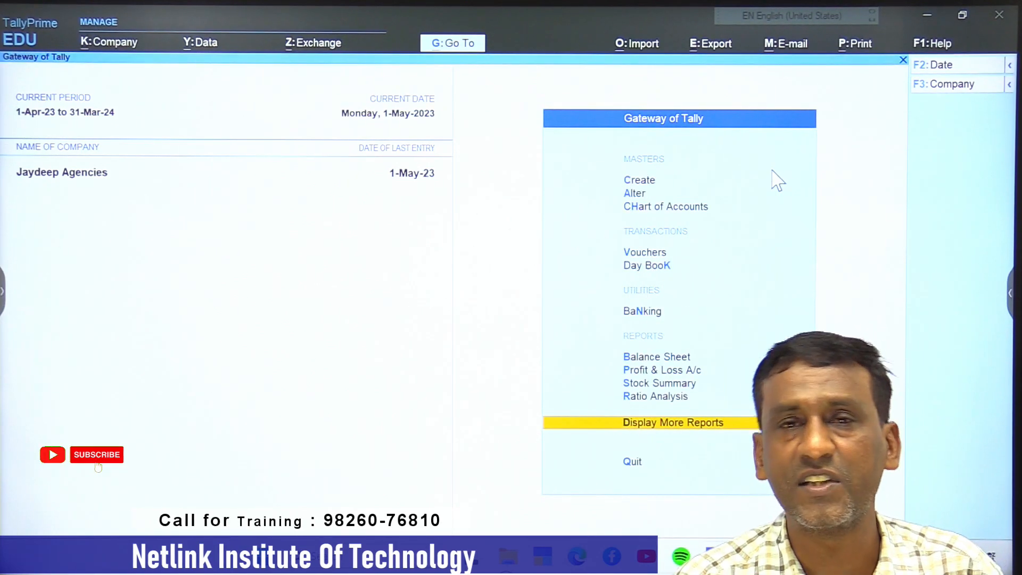